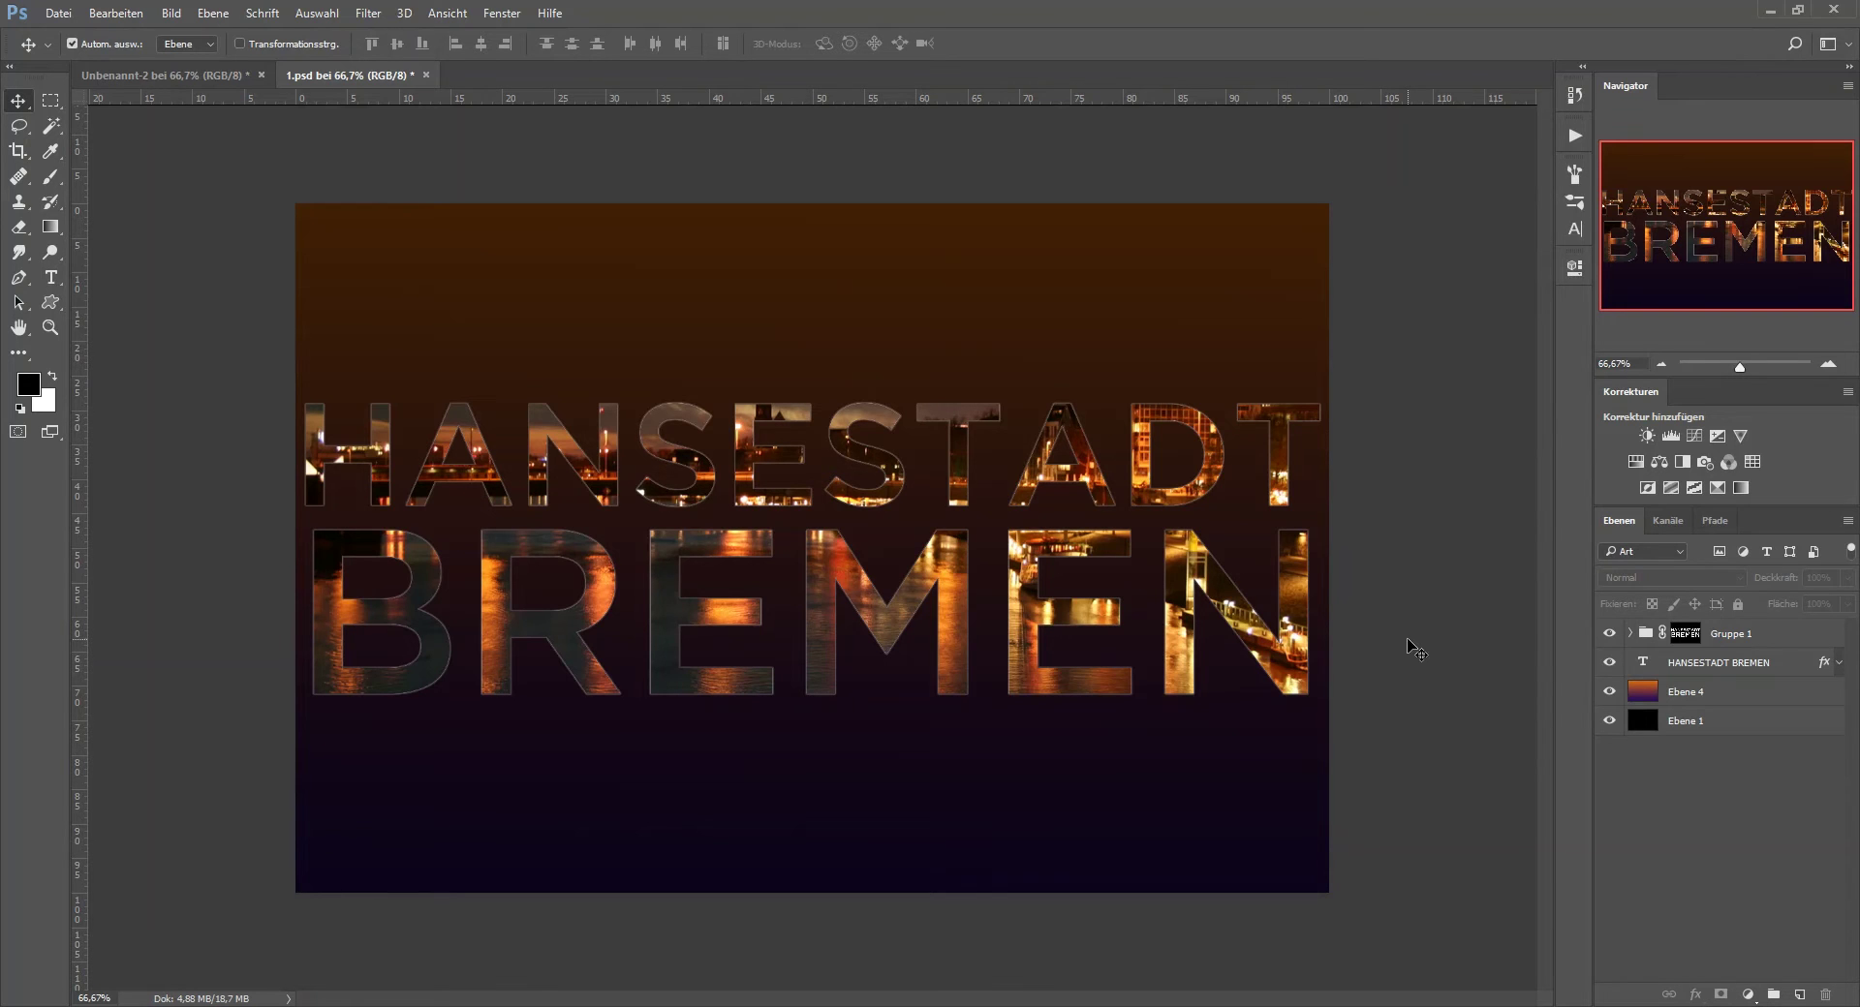
Close 1.psd without saving, then paint-bucket fill Ebene 1 of Unbenannt-2 solid black.
{"action": "left_click", "coordinate": [425, 75]}
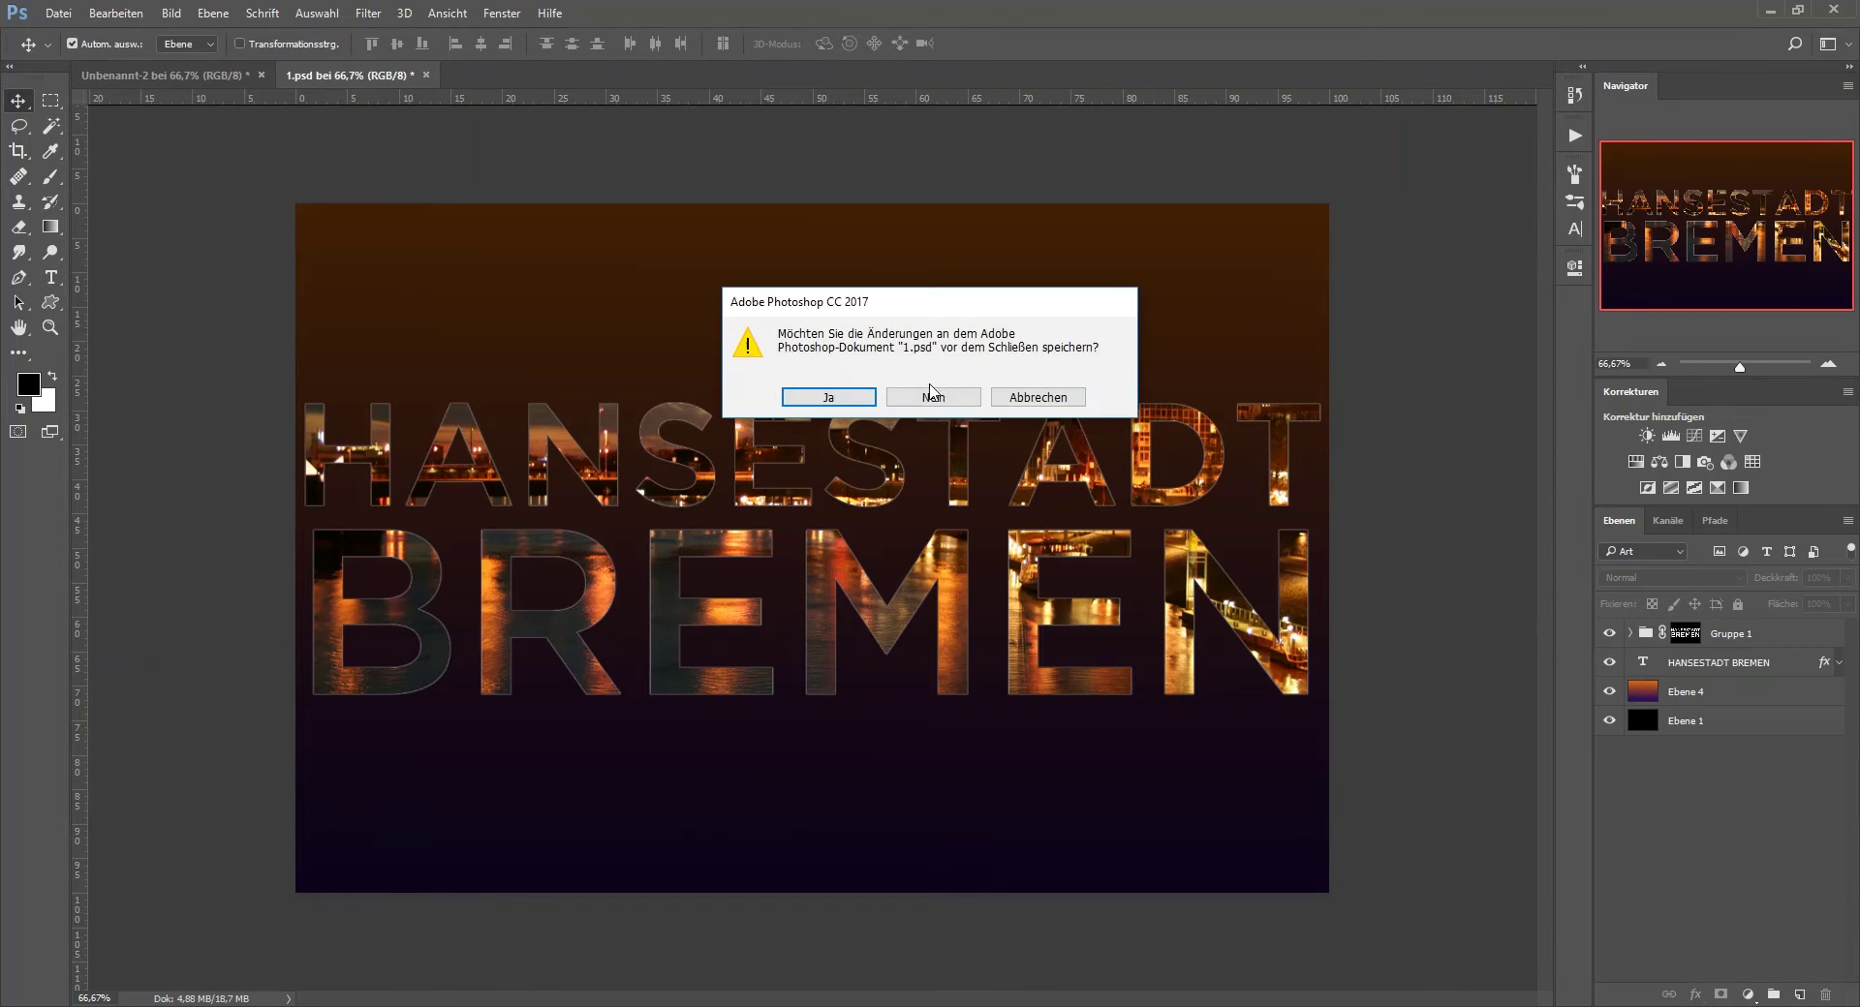
{"action": "left_click", "coordinate": [932, 397]}
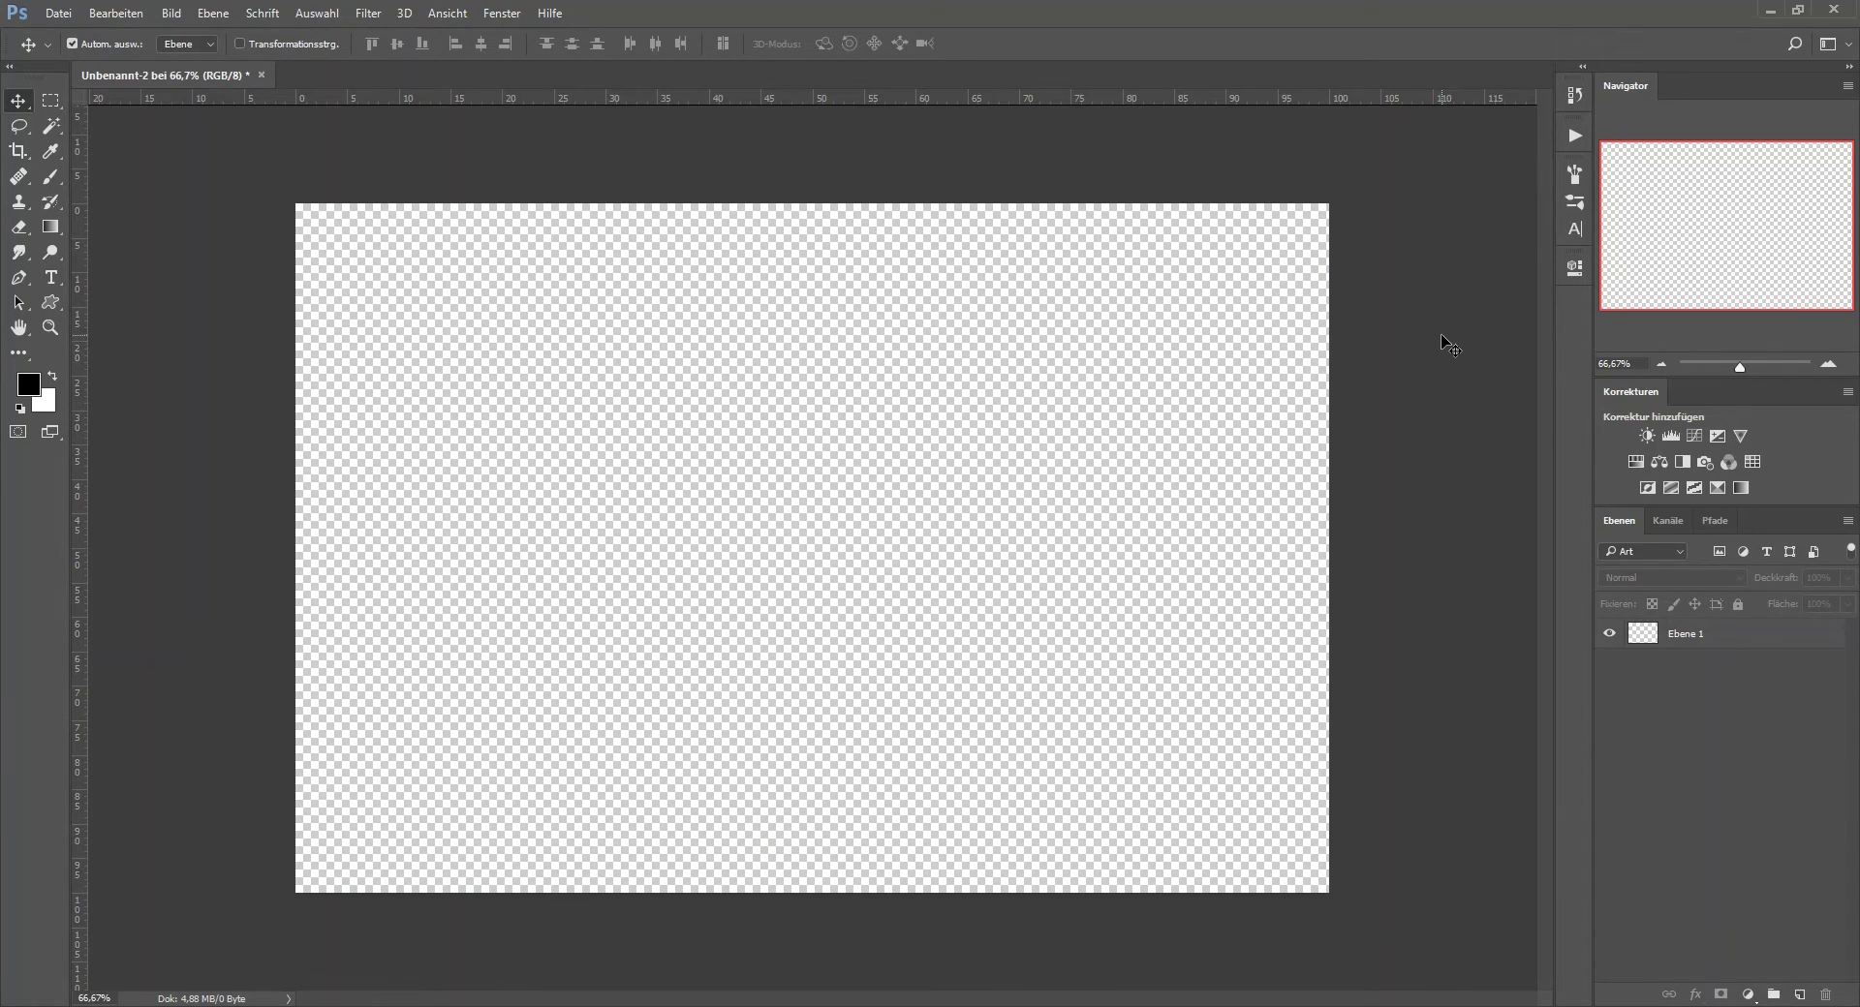
{"action": "left_click", "coordinate": [42, 230]}
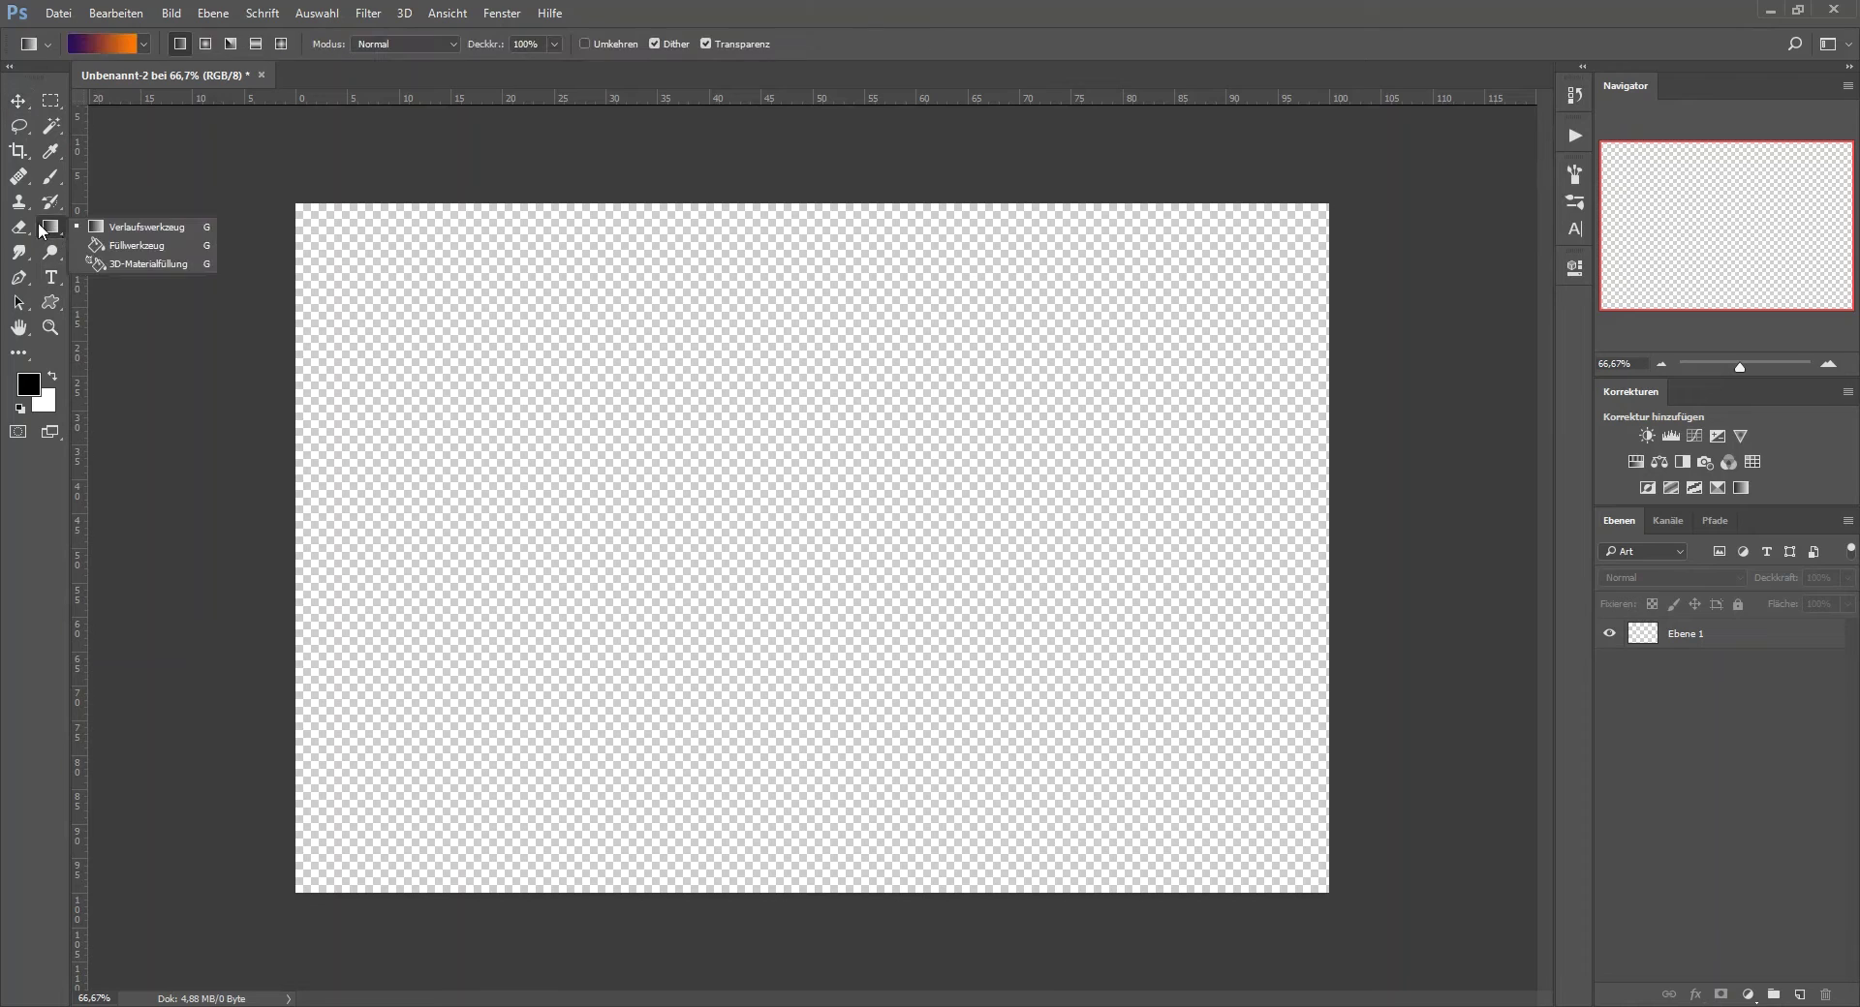
{"action": "left_click", "coordinate": [126, 245]}
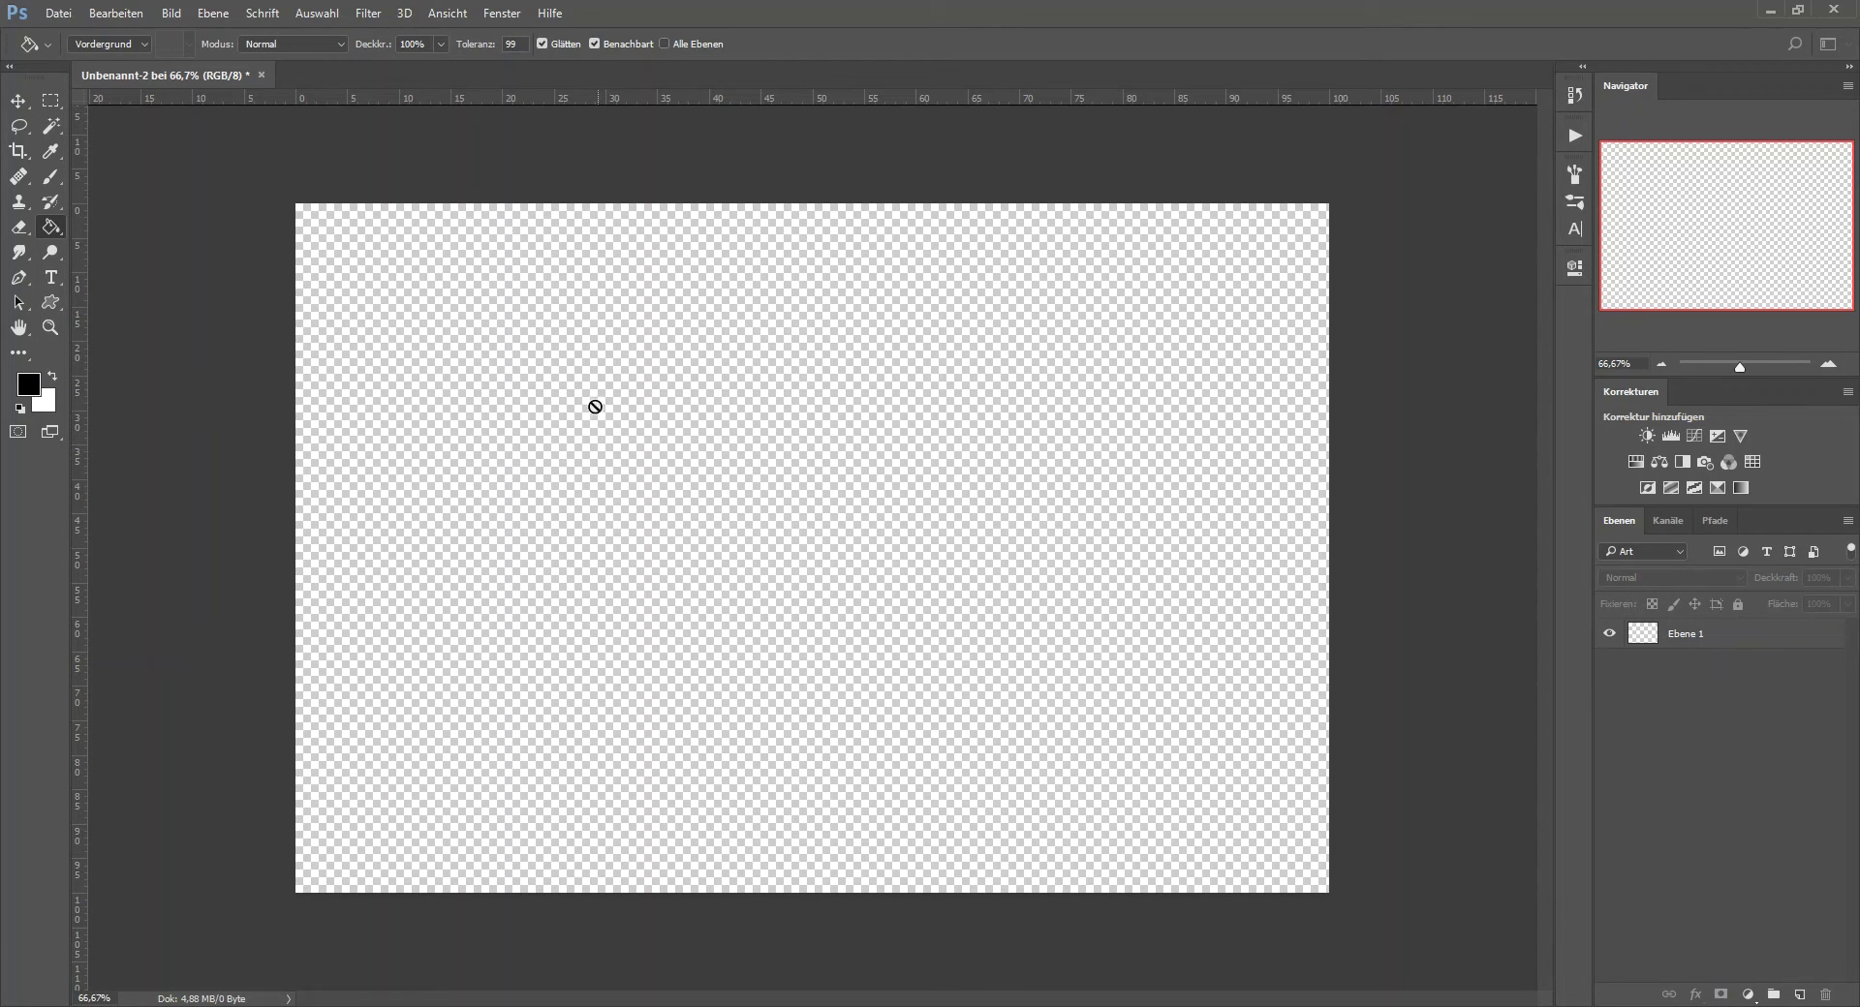
{"action": "left_click", "coordinate": [1724, 638]}
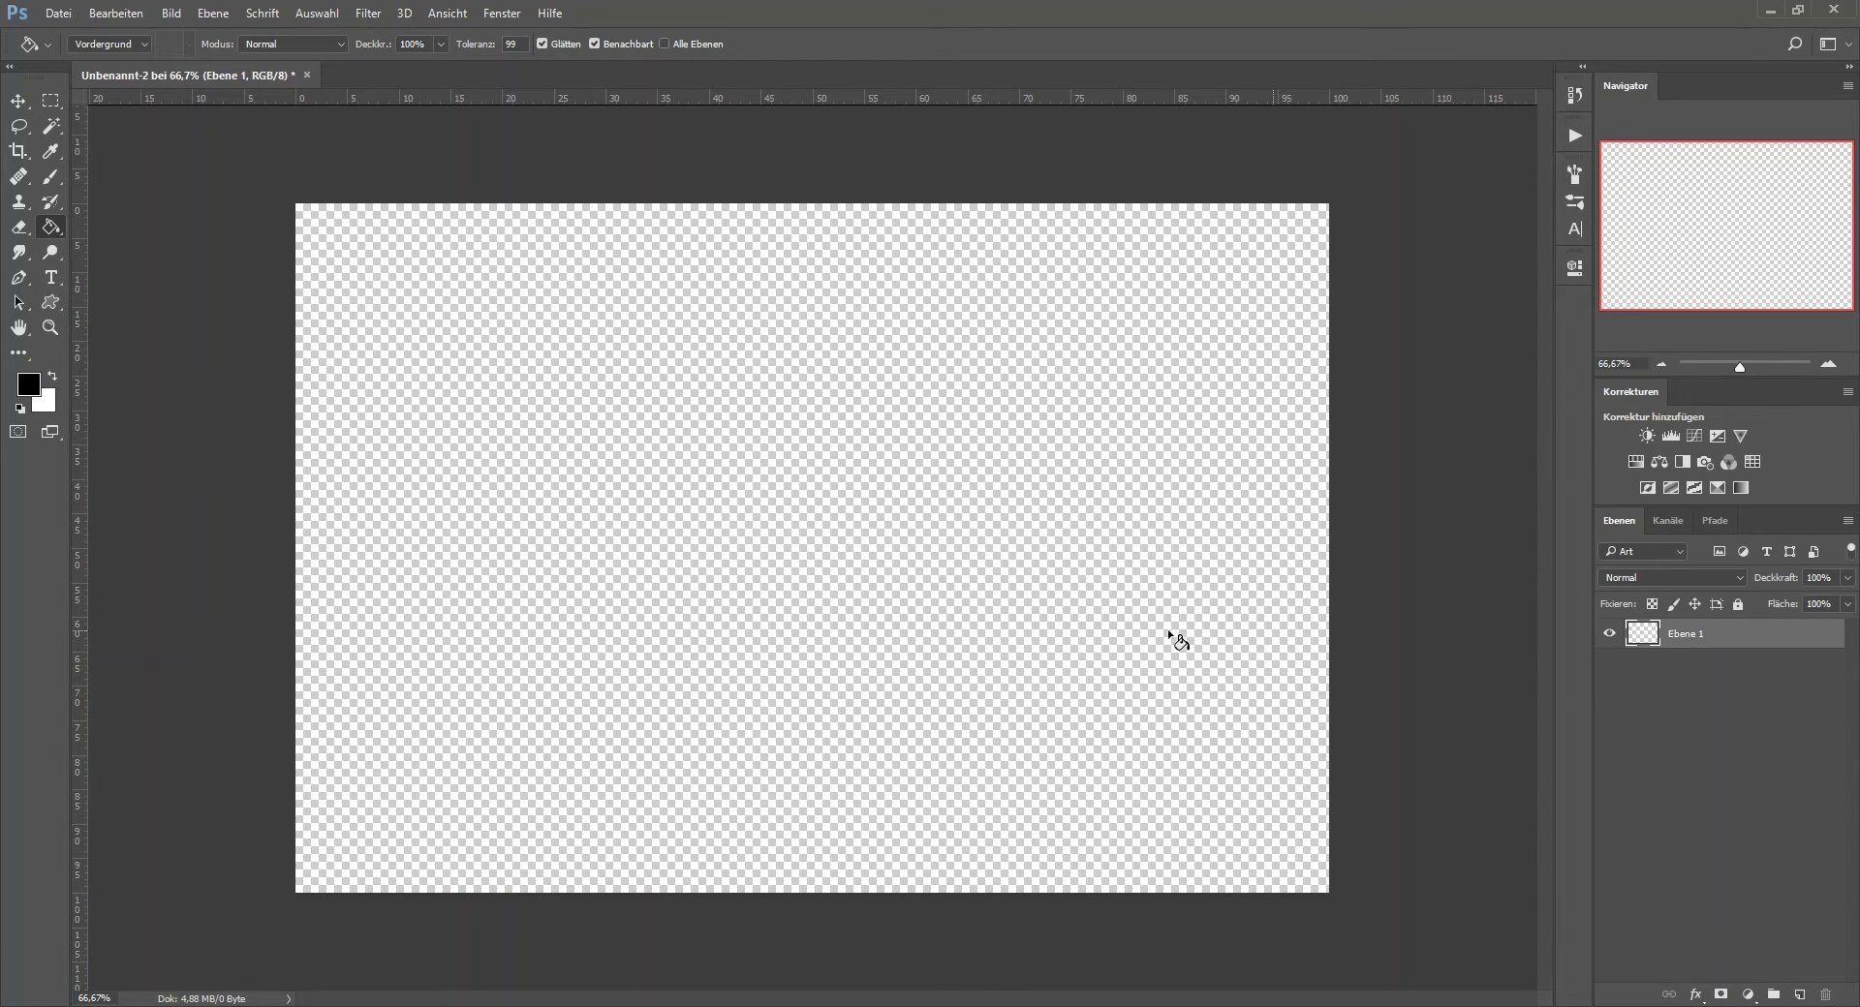
{"action": "left_click", "coordinate": [770, 480]}
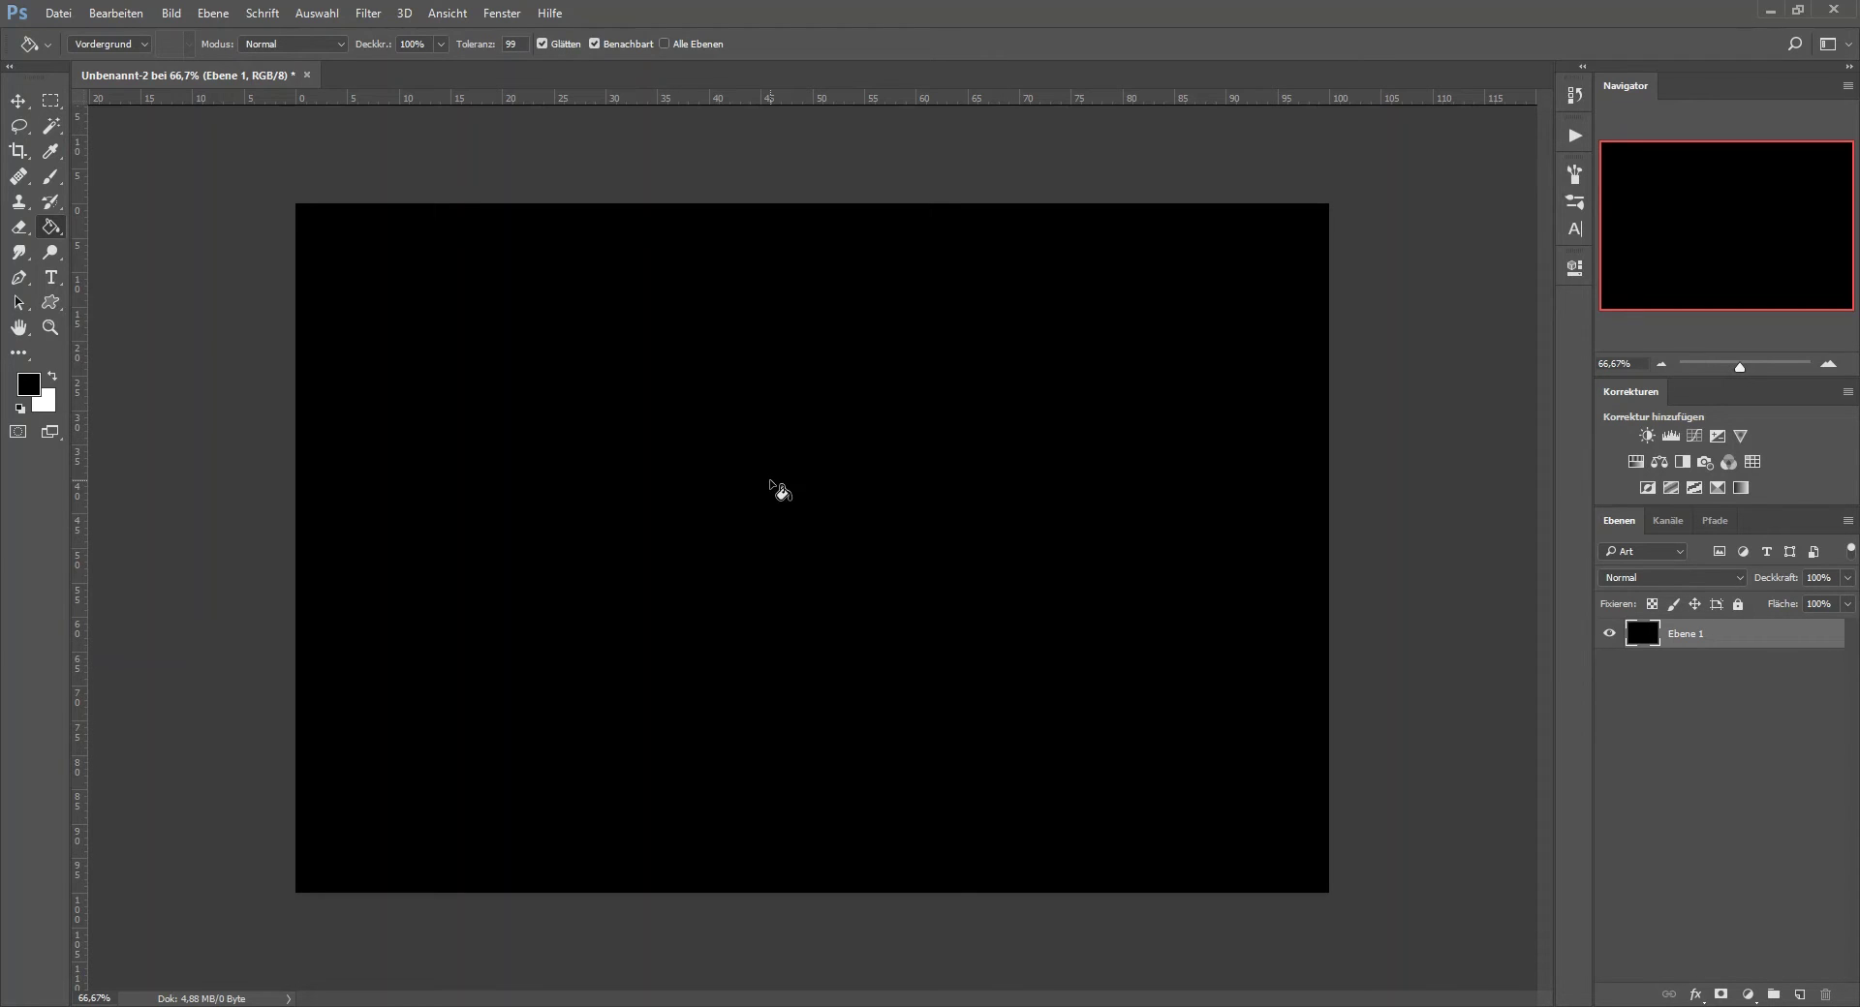
{"action": "right_click", "coordinate": [52, 229]}
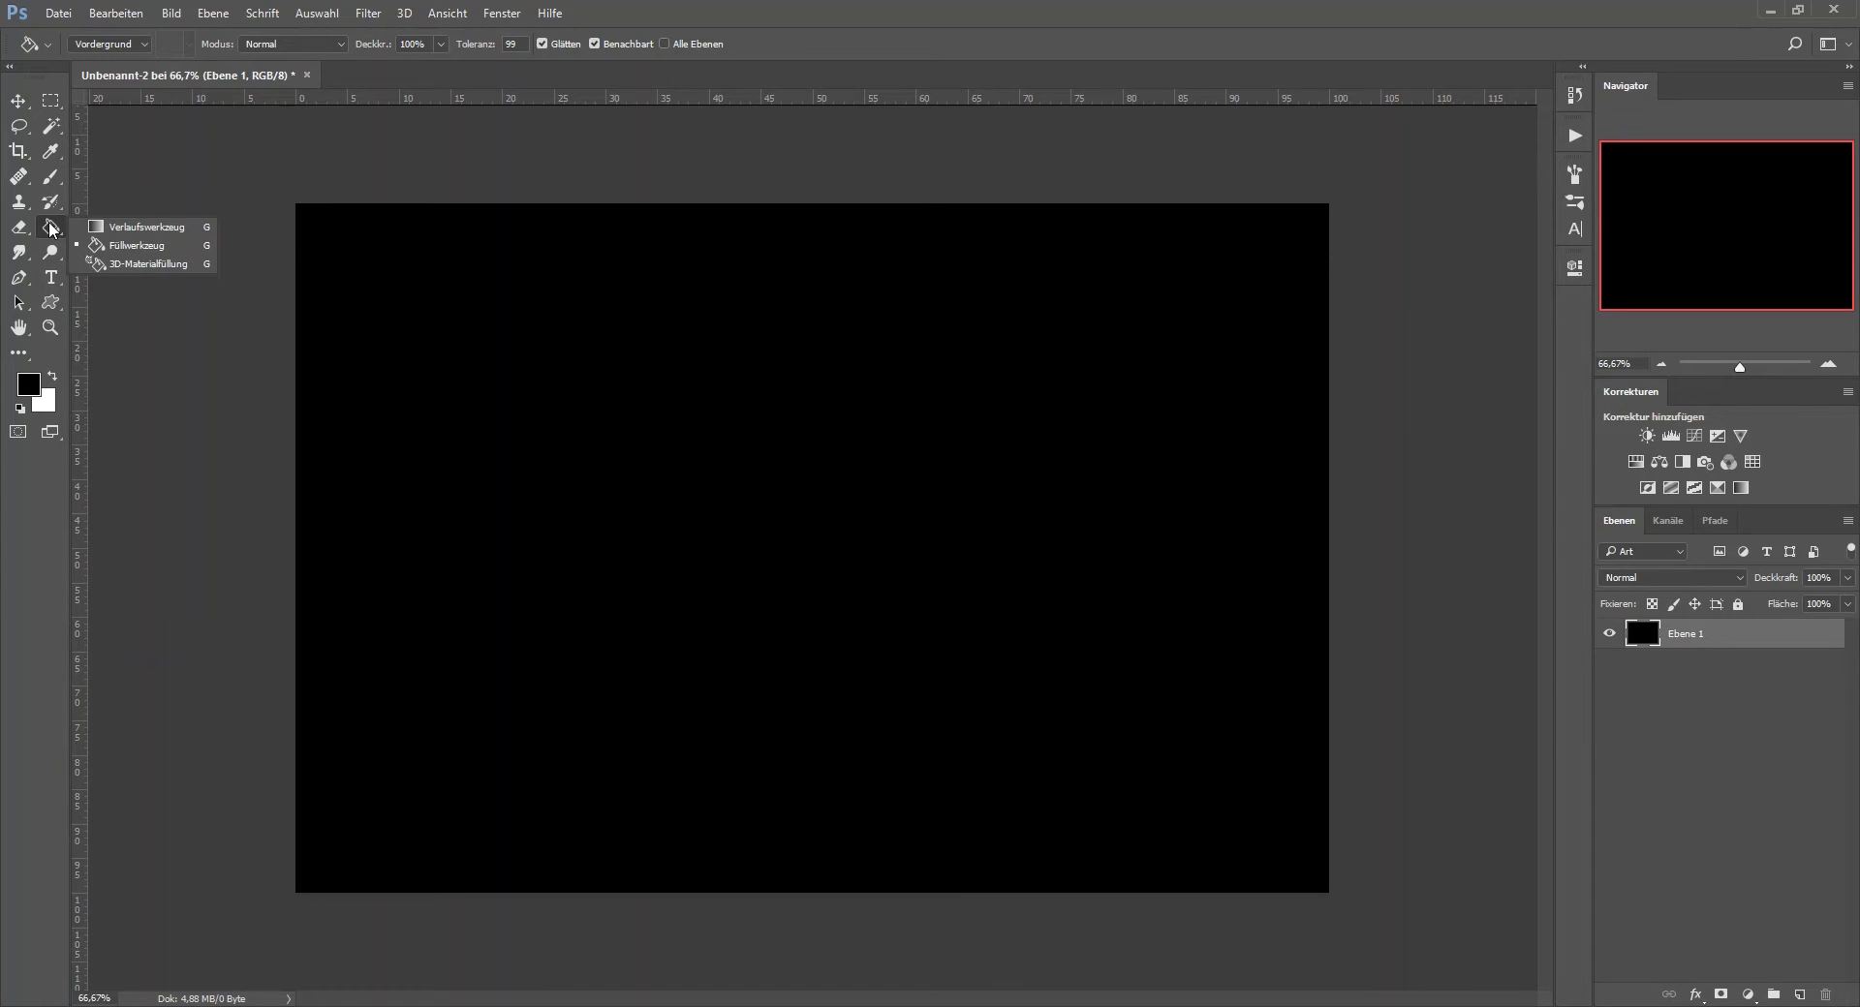
Draw a vertical orange-to-purple gradient using the violet-orange preset on new layer Ebene 2.
{"action": "left_click", "coordinate": [149, 229]}
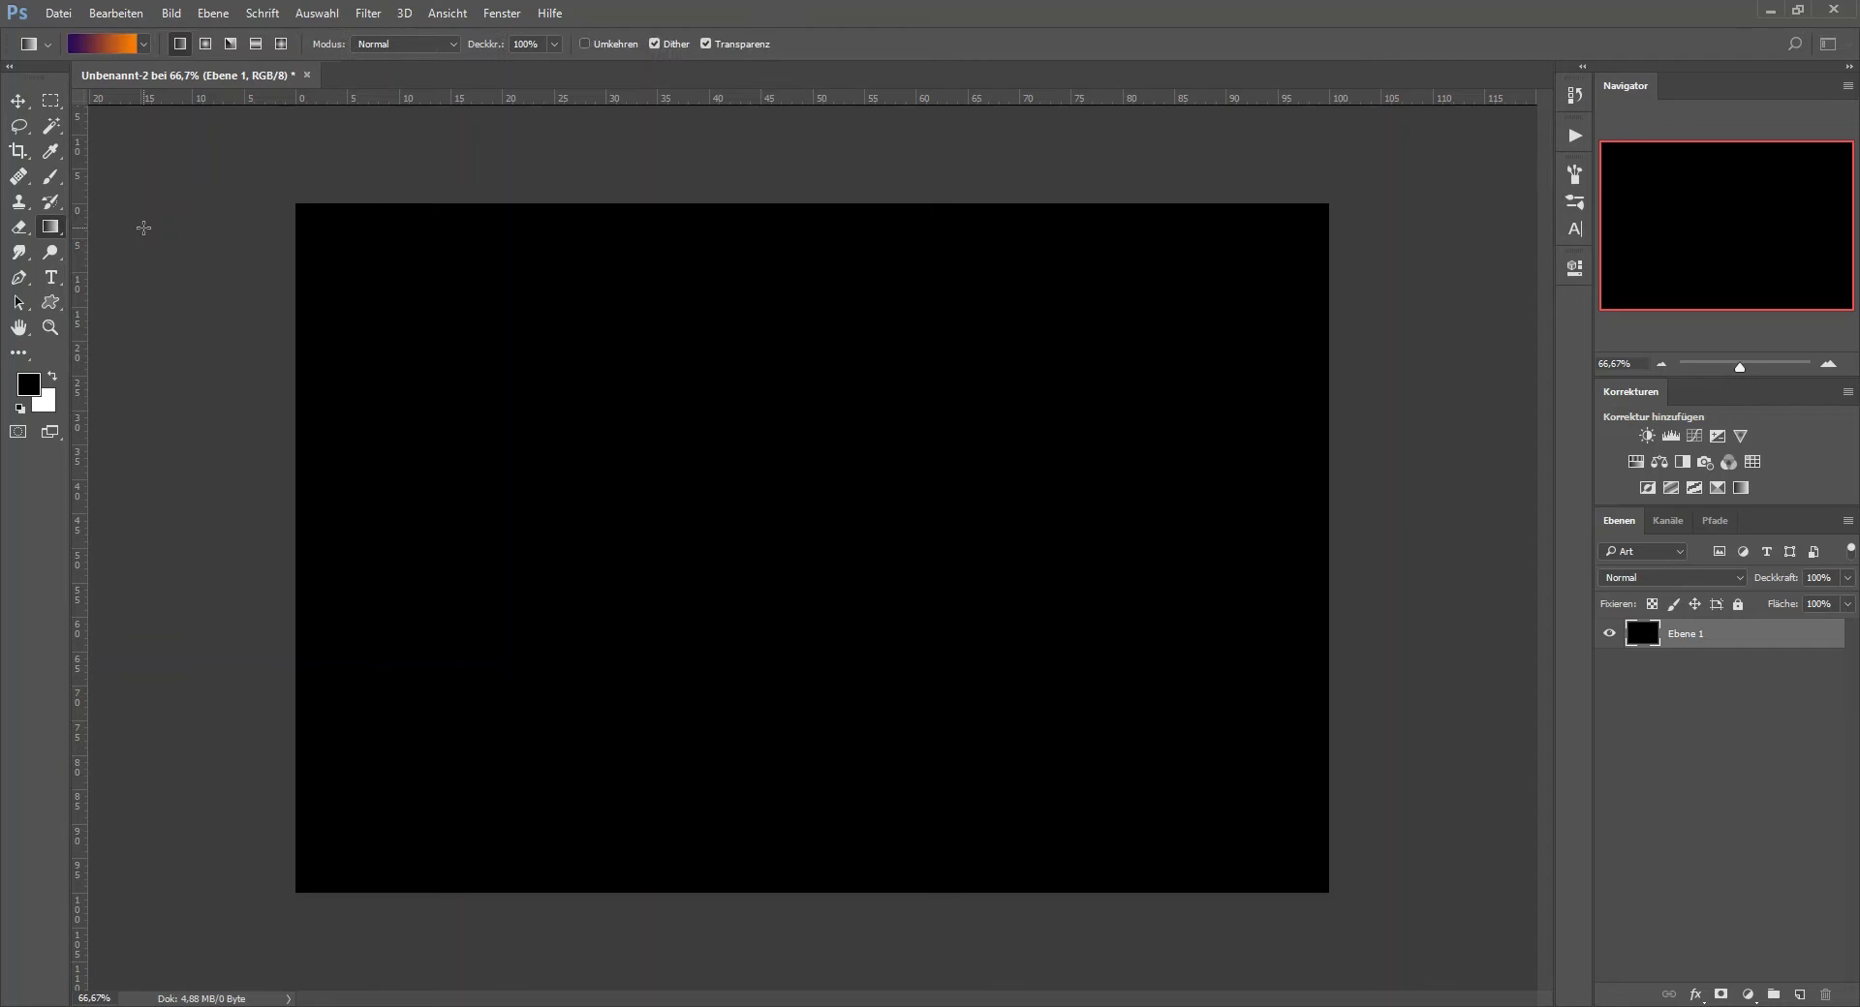
{"action": "left_click", "coordinate": [145, 46]}
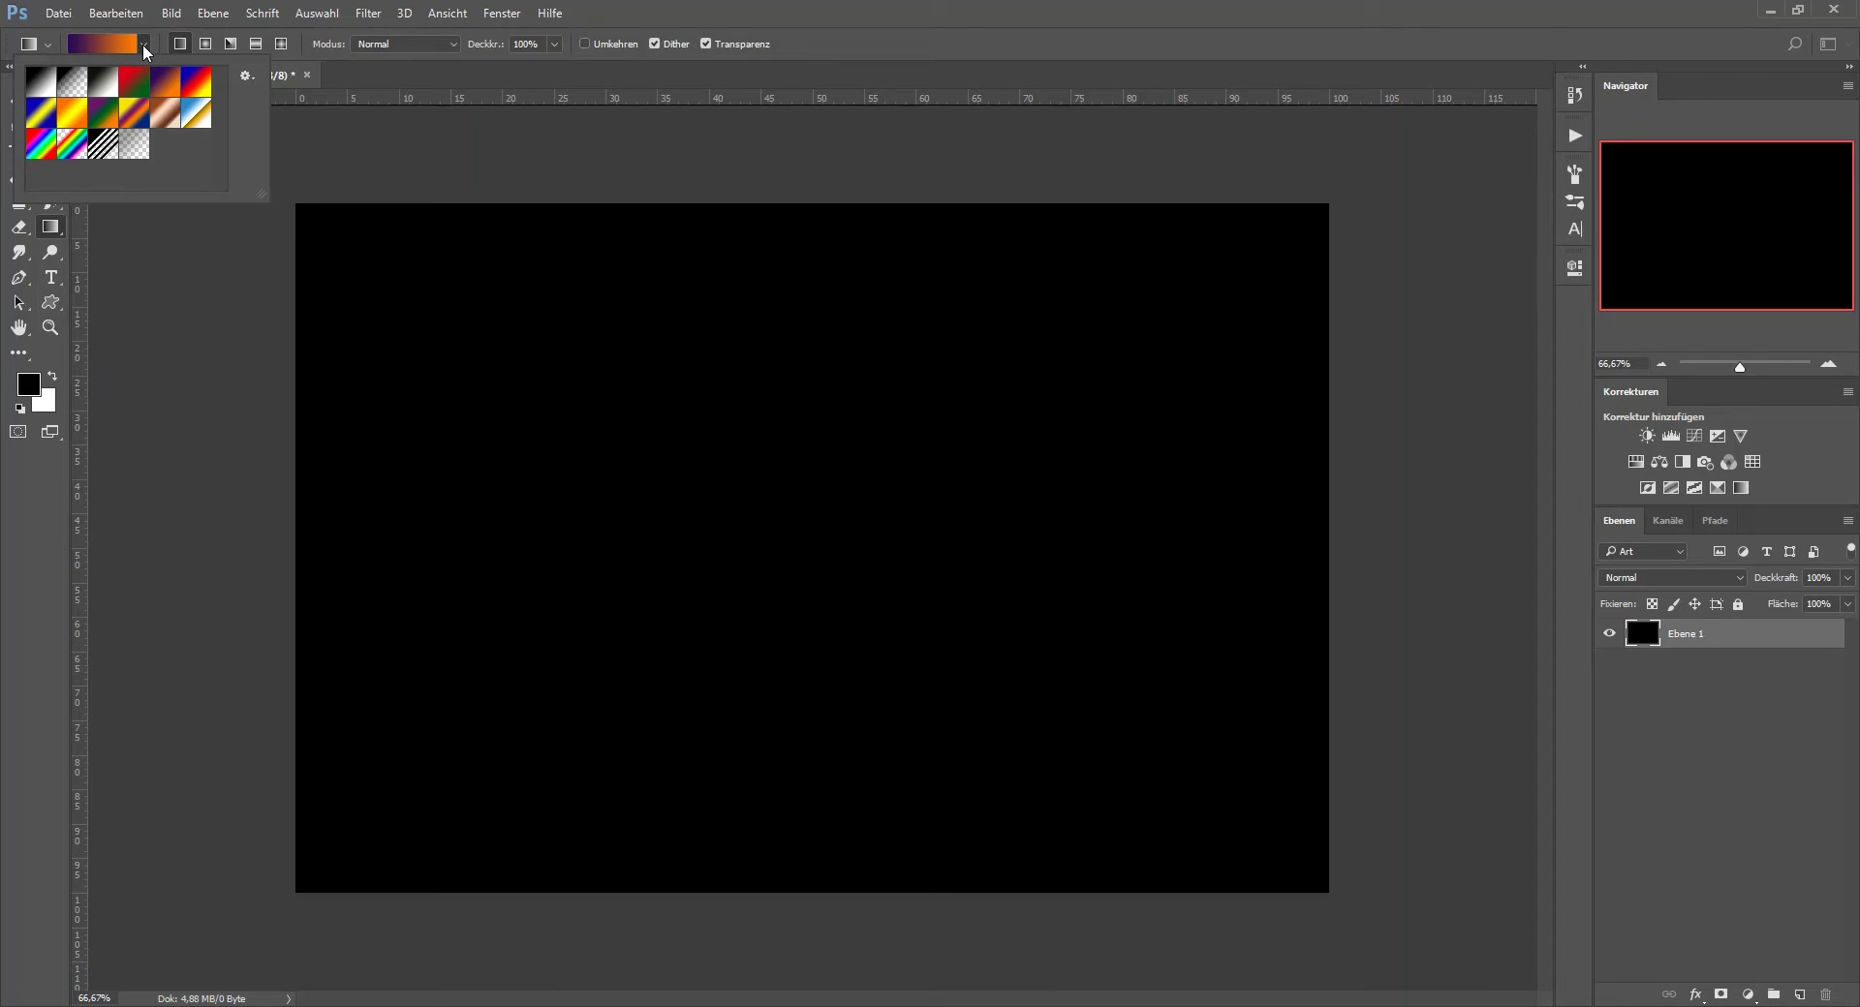
{"action": "left_click", "coordinate": [163, 88]}
{"action": "left_click", "coordinate": [1799, 995]}
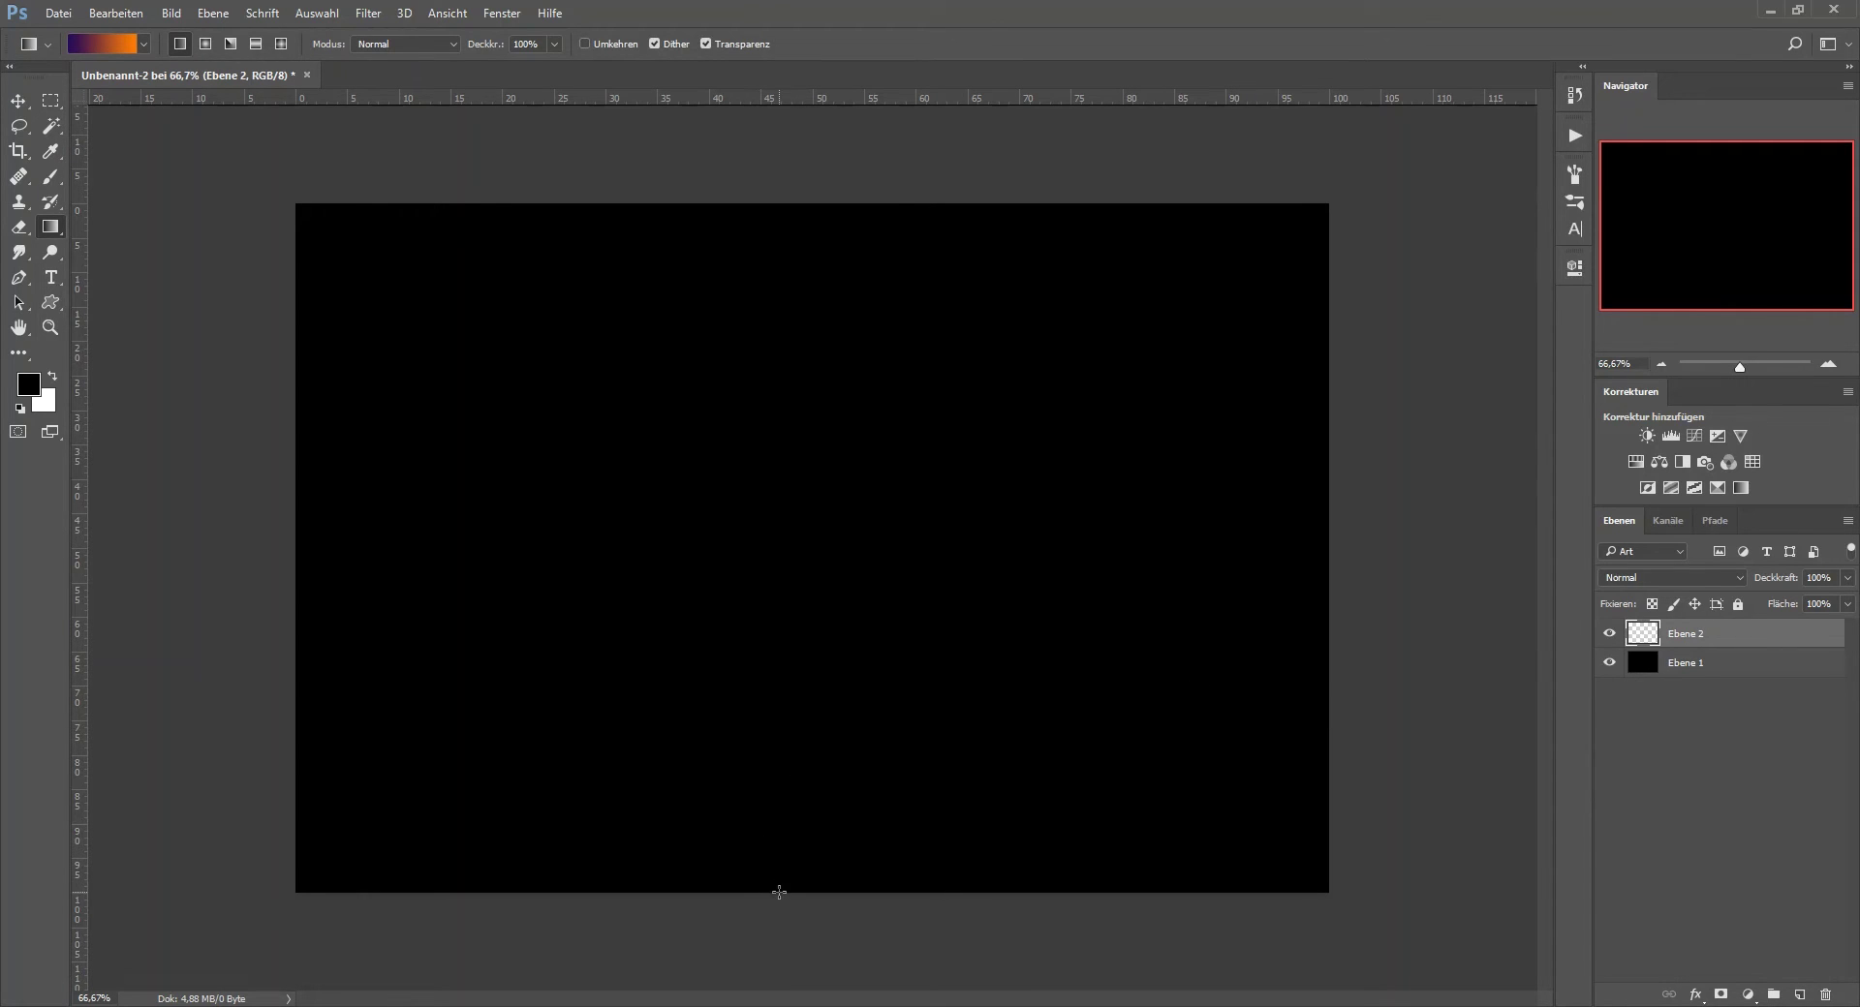
{"action": "left_click_drag", "start_coordinate": [779, 892], "coordinate": [840, 177]}
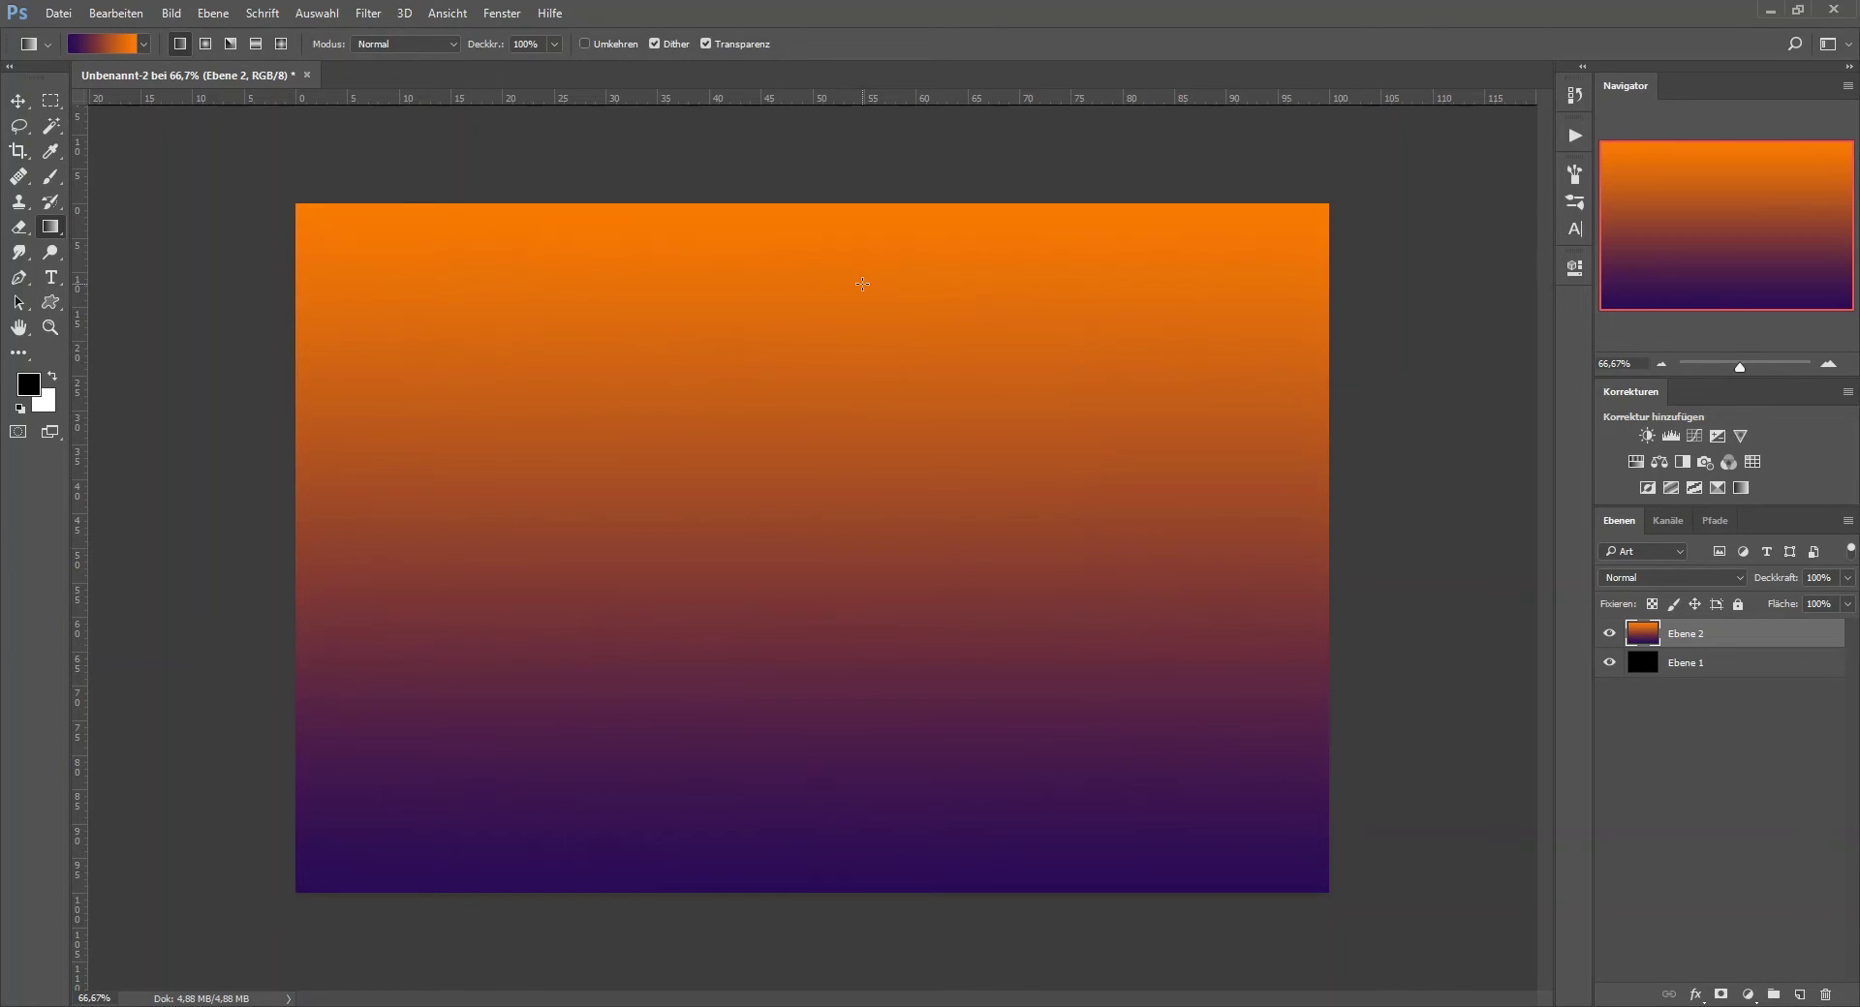
Type white text HANSESTADT and BREMEN on two lines, then shift it up and left.
{"action": "left_click", "coordinate": [50, 277]}
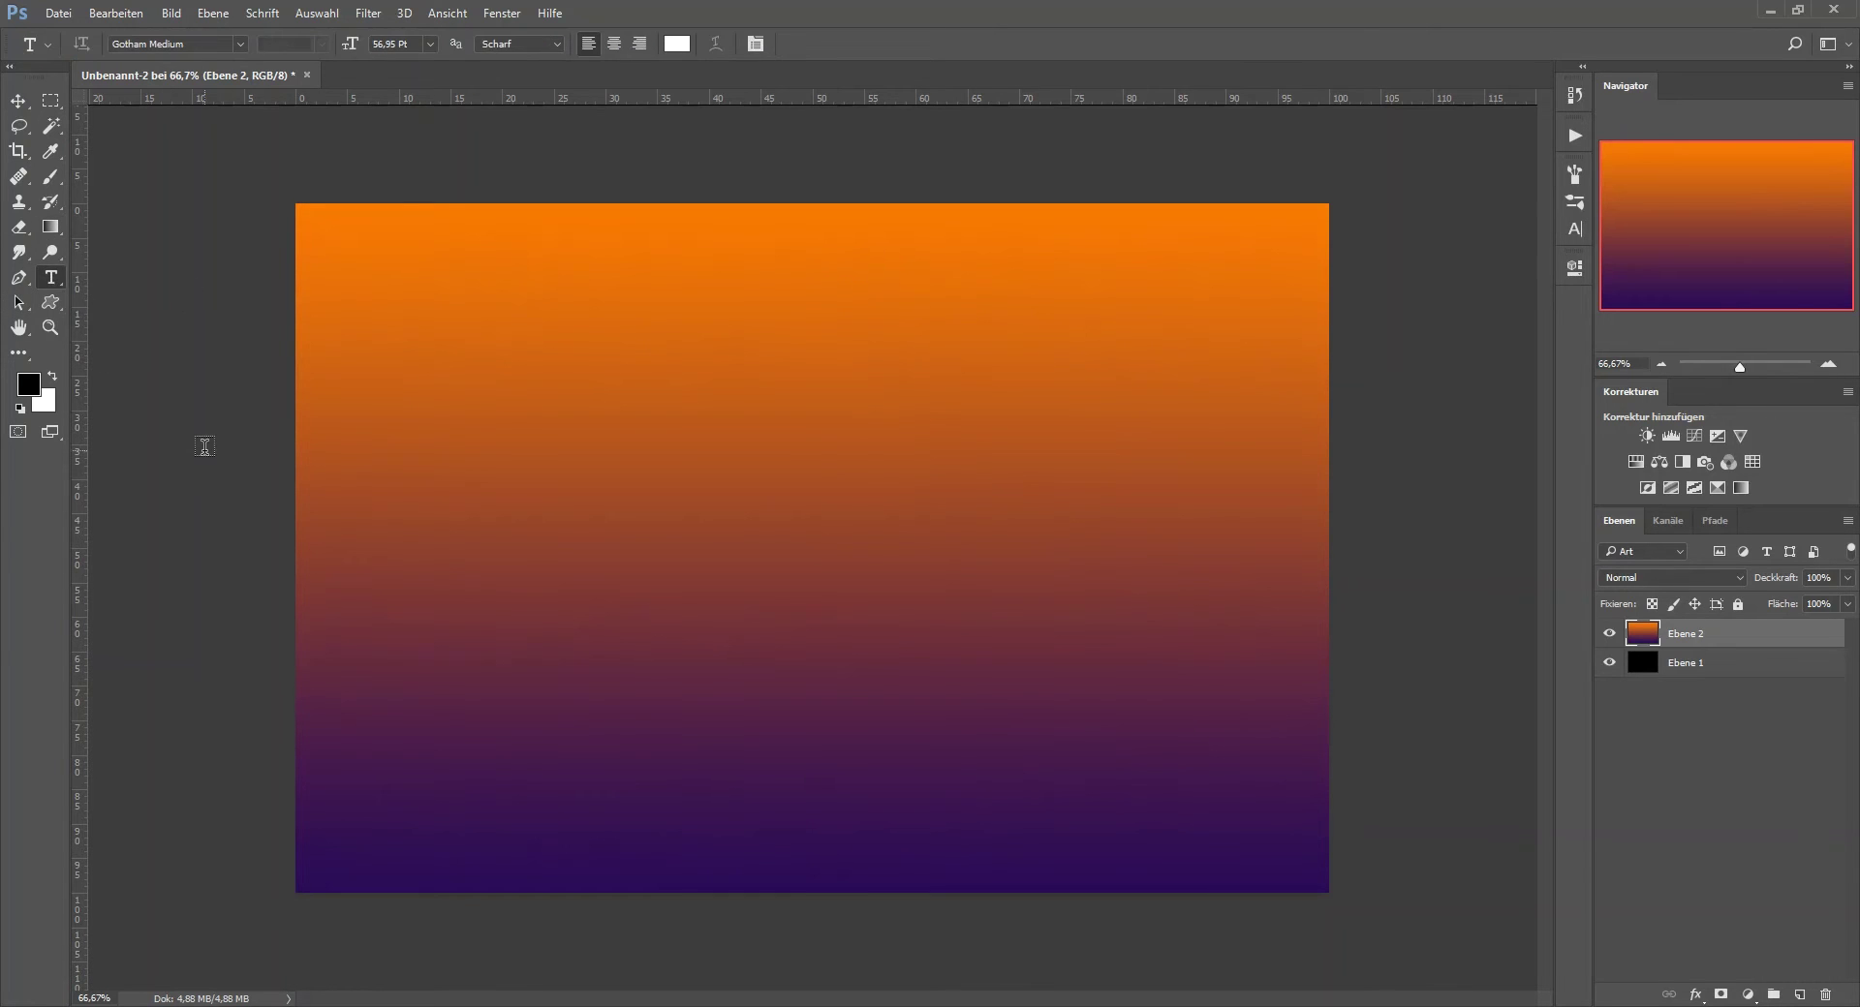
{"action": "left_click", "coordinate": [469, 562]}
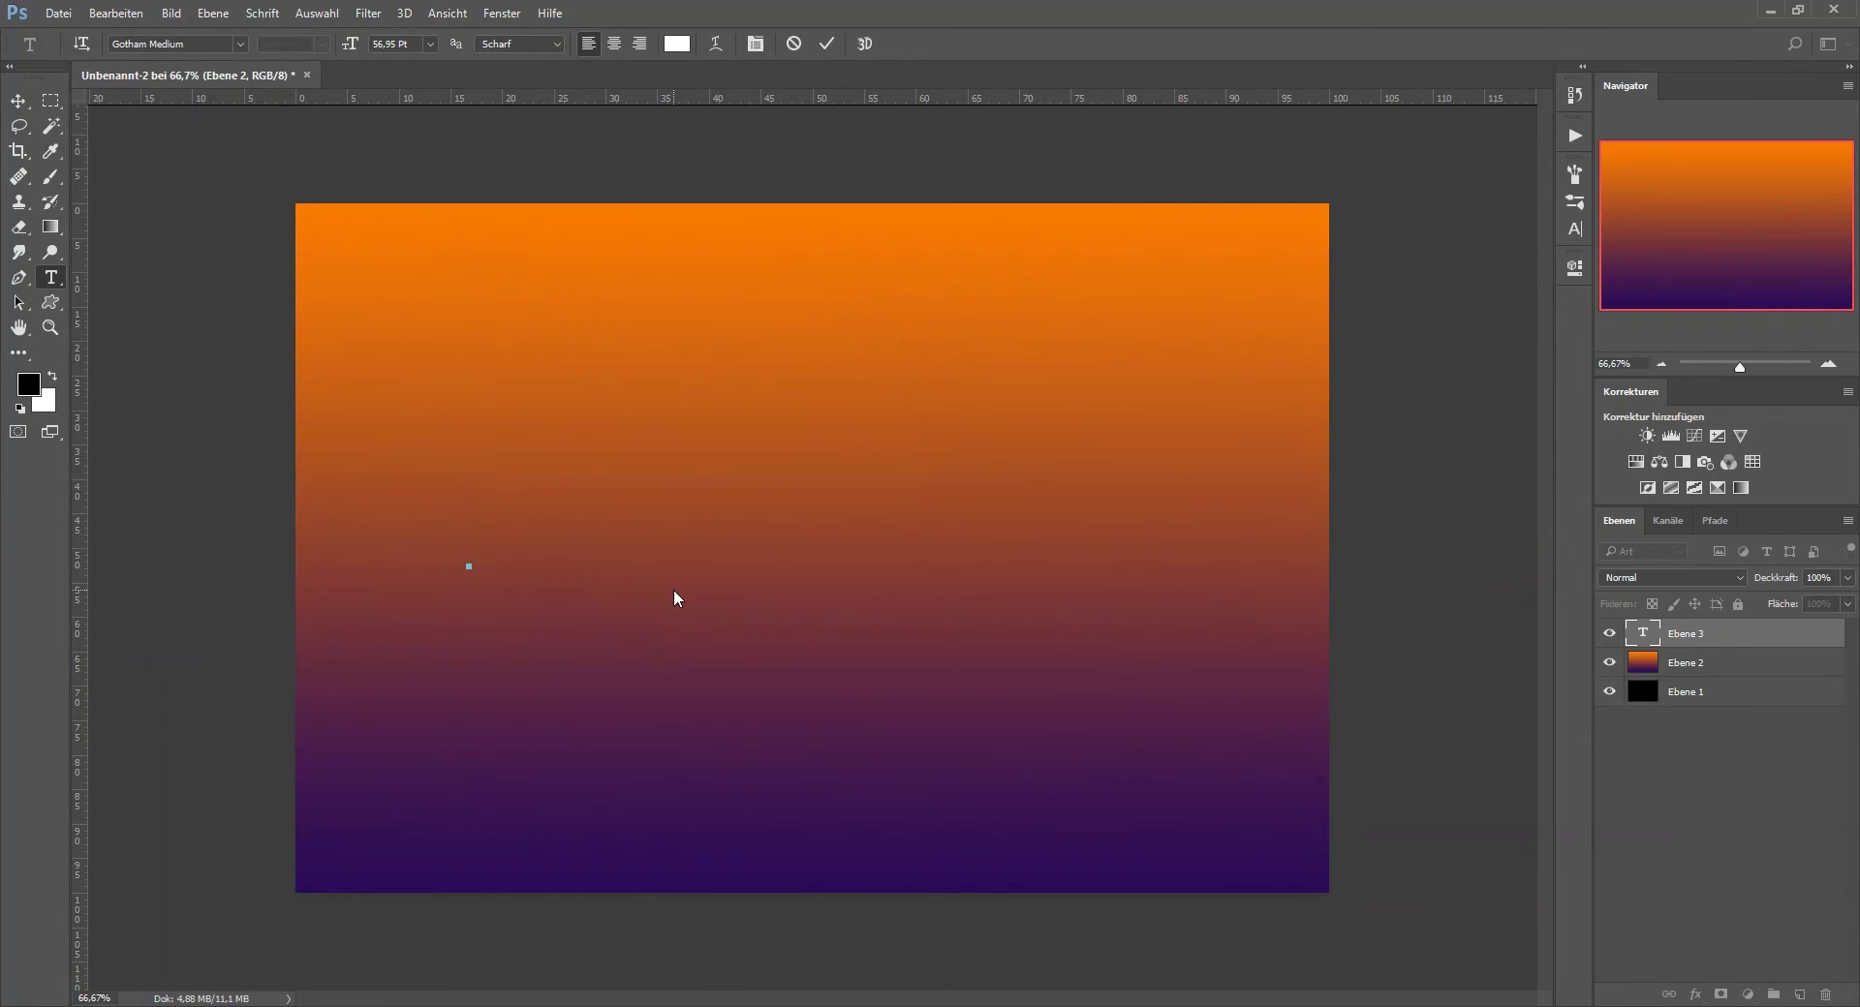
{"action": "type", "text": "HANSE"}
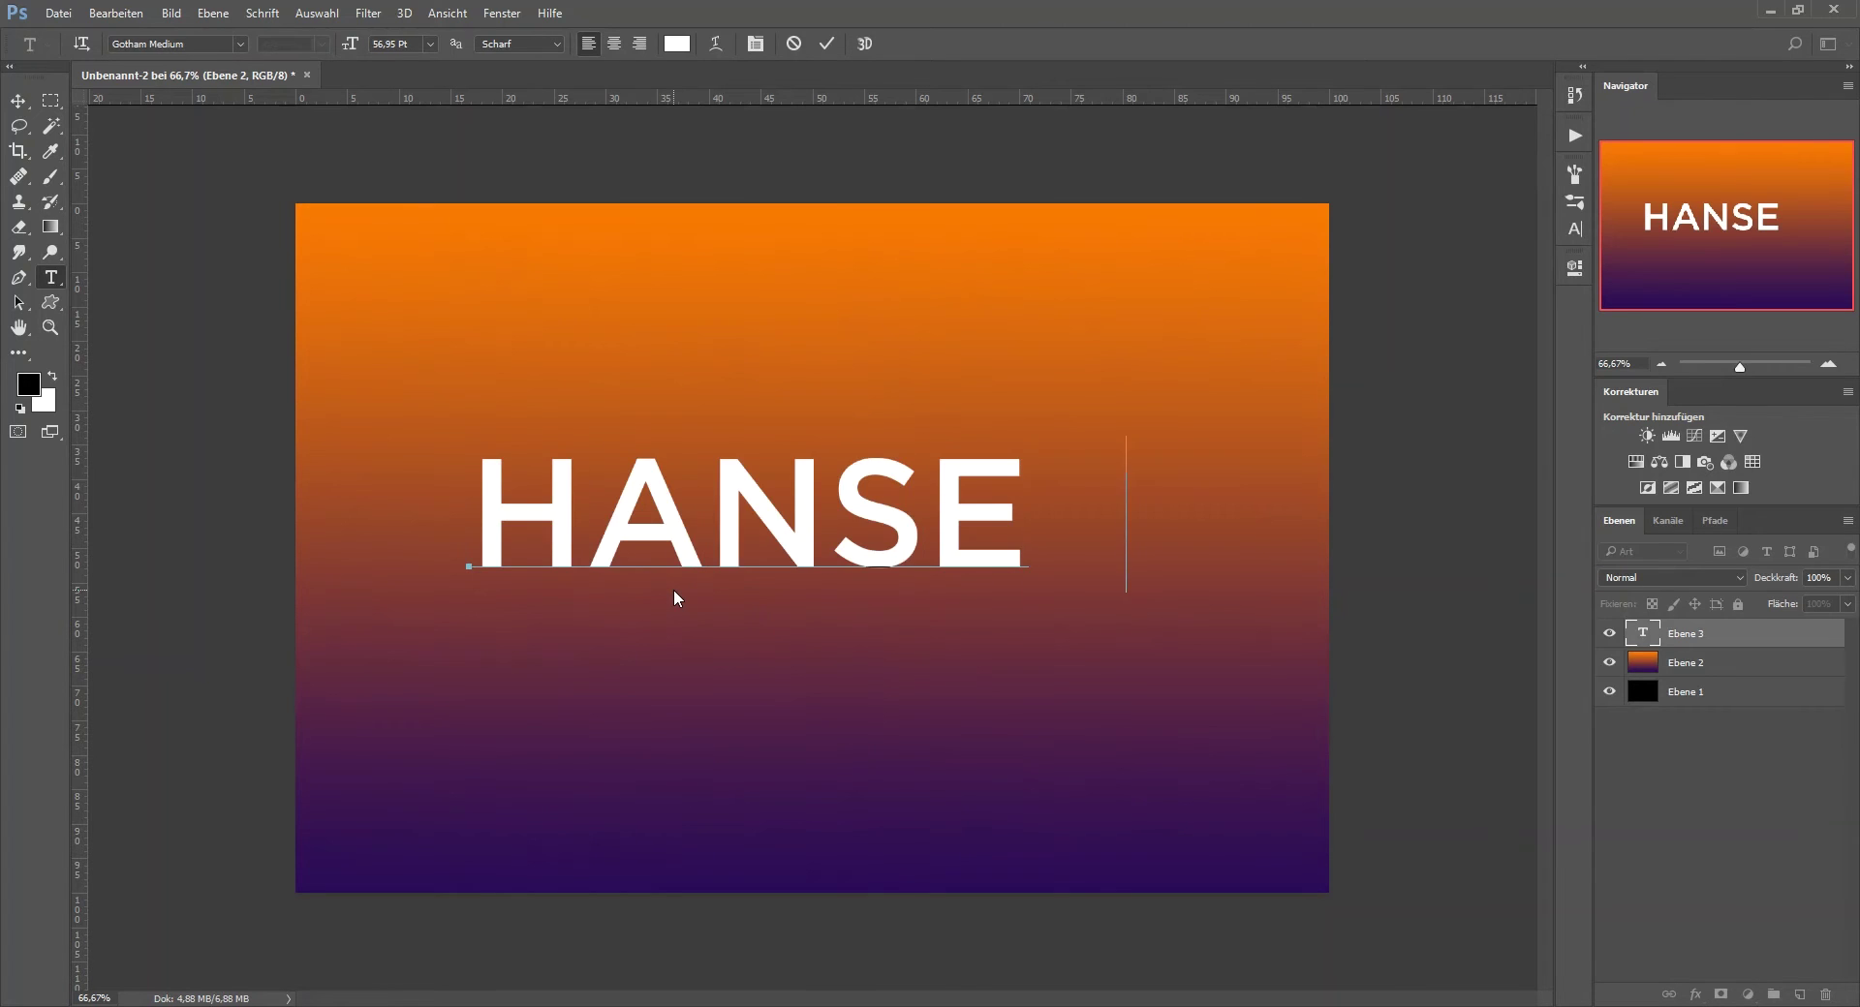
{"action": "type", "text": "STADT"}
{"action": "key", "text": "Return"}
{"action": "type", "text": "B"}
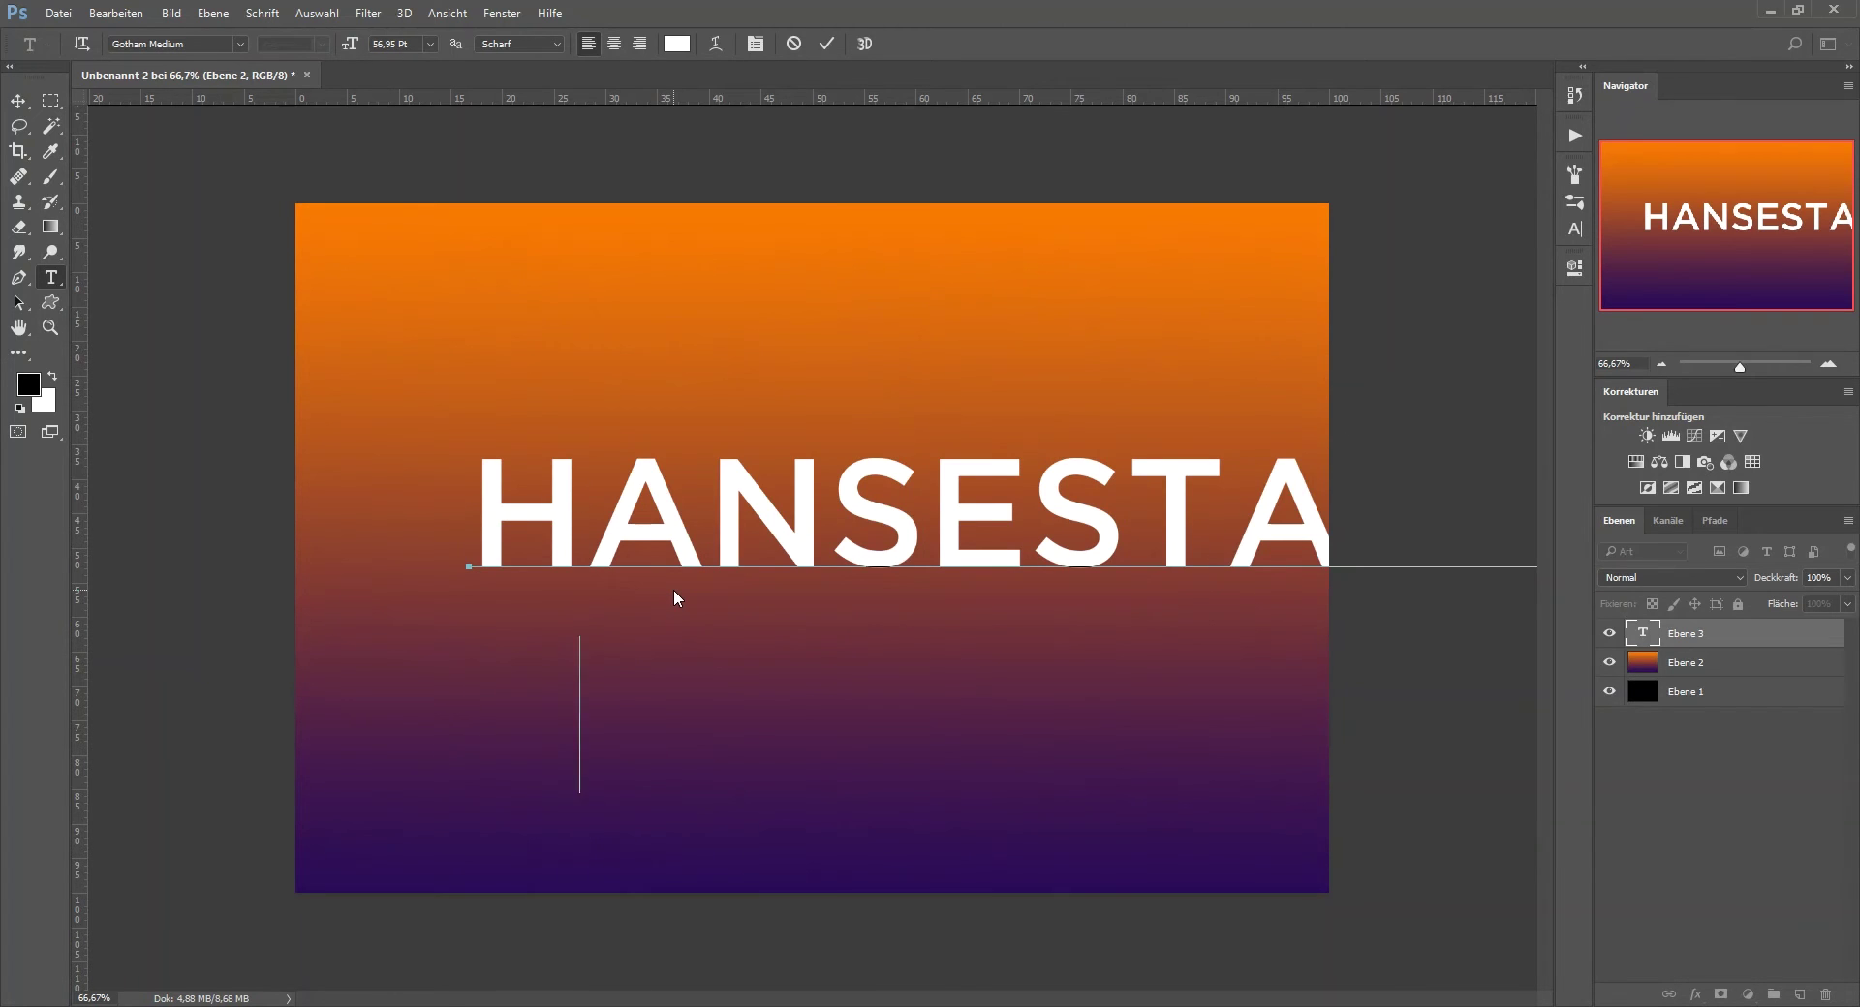
{"action": "type", "text": "REMEN"}
{"action": "key", "text": "ctrl+Return"}
{"action": "key", "text": "v"}
{"action": "mouse_move", "coordinate": [875, 518]}
{"action": "left_mouse_down"}
{"action": "mouse_move", "coordinate": [785, 471]}
{"action": "mouse_move", "coordinate": [670, 457]}
{"action": "left_mouse_up"}
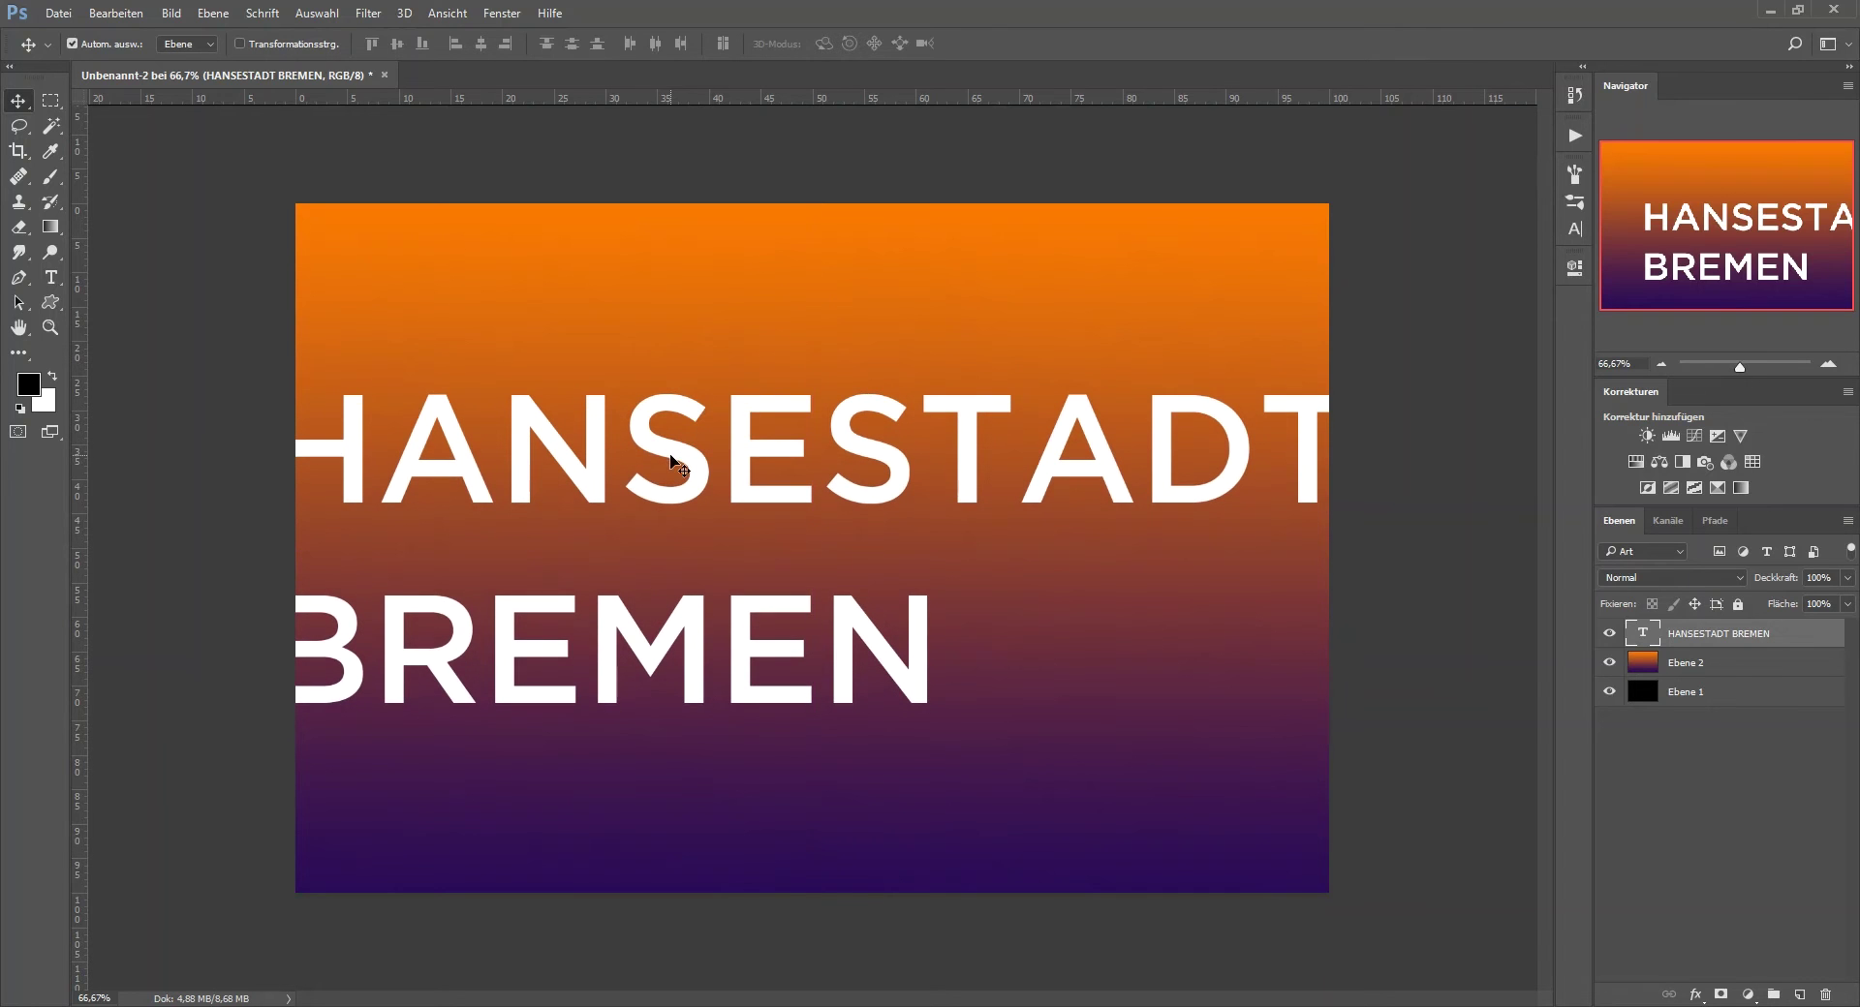
Centre-align the two text lines and move the text block to the canvas centre.
{"action": "double_click", "coordinate": [1642, 636]}
{"action": "left_click", "coordinate": [613, 43]}
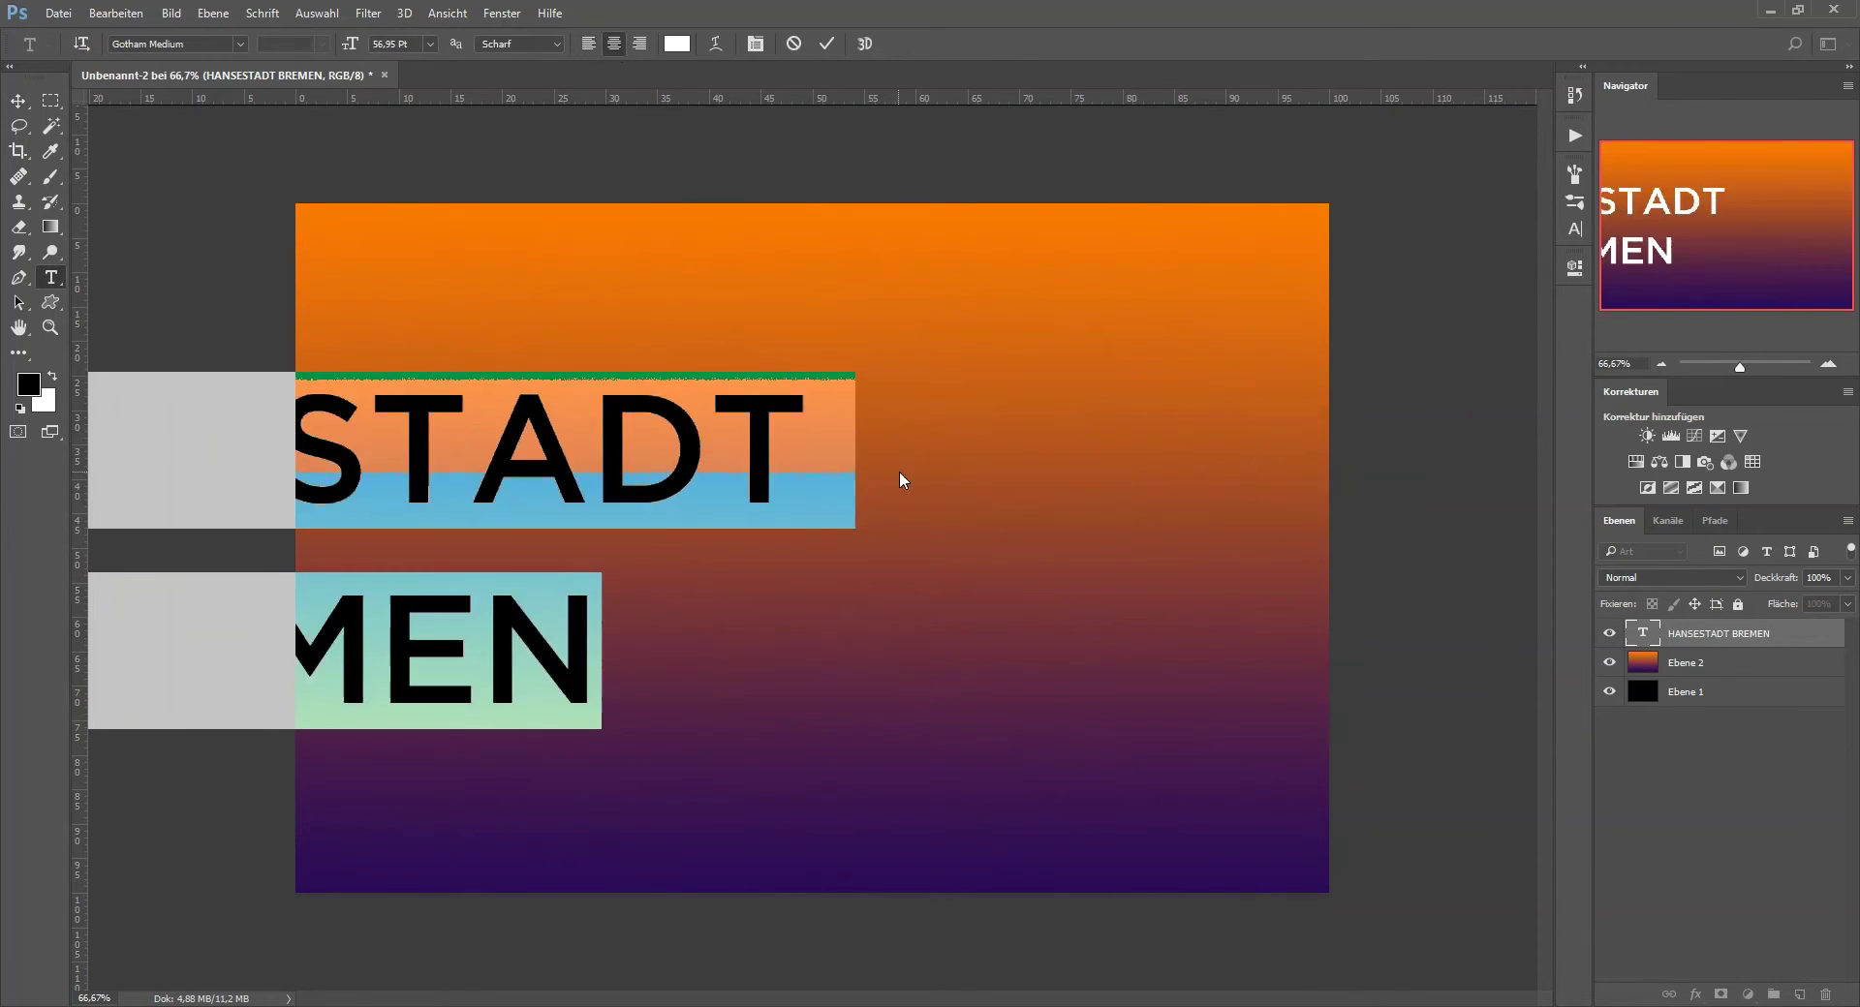
{"action": "left_click", "coordinate": [17, 100]}
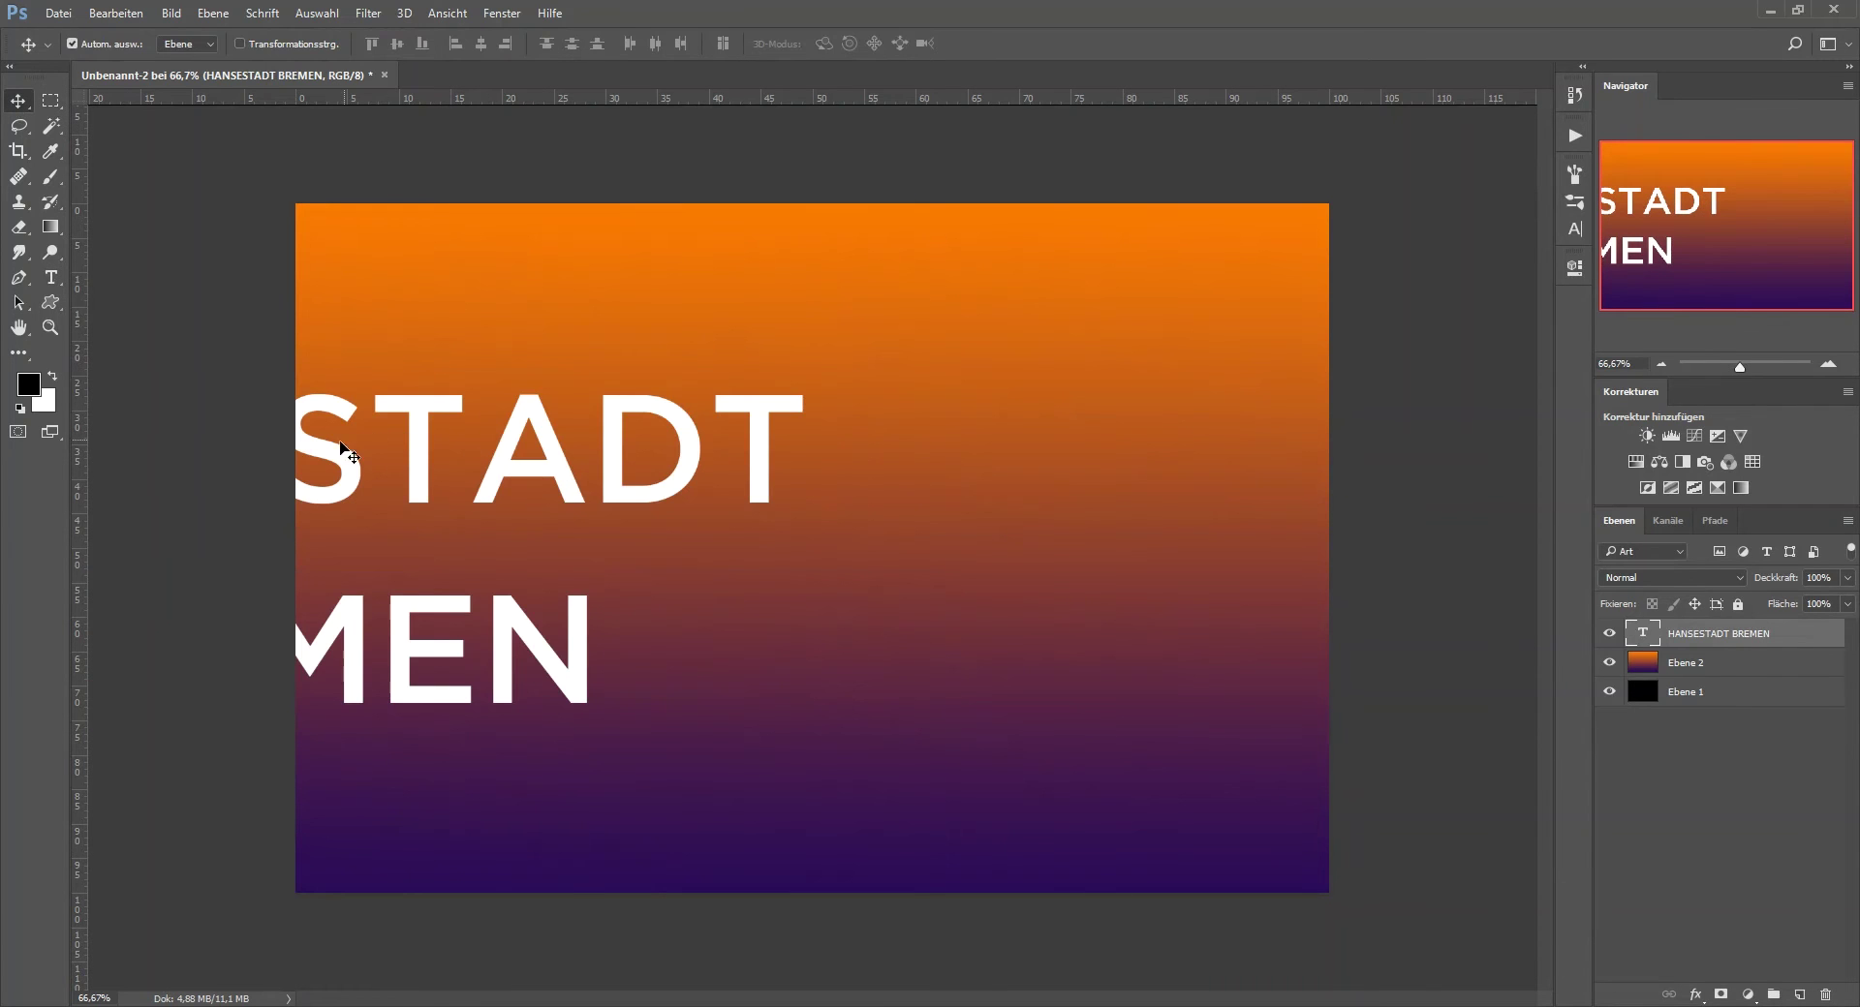
{"action": "left_click_drag", "start_coordinate": [344, 451], "coordinate": [871, 457]}
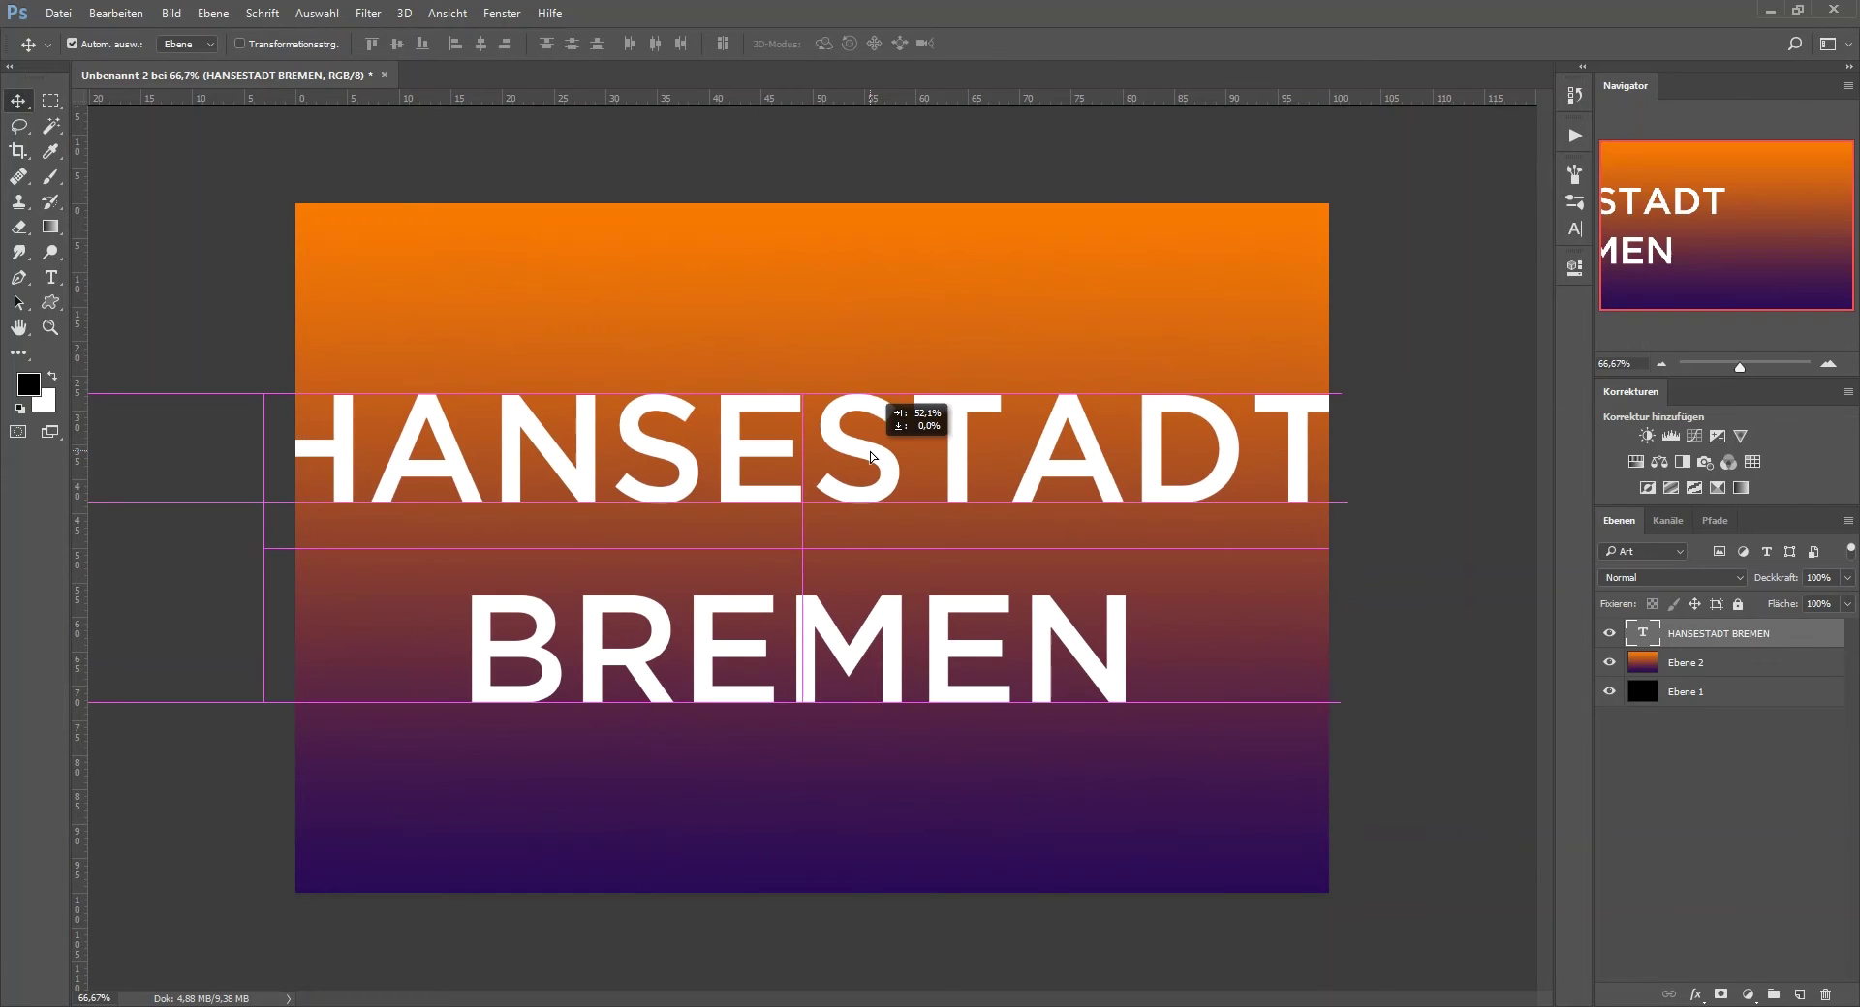
{"action": "left_click_drag", "start_coordinate": [872, 457], "coordinate": [871, 457]}
Shrink HANSESTADT to 49.95 pt and enlarge BREMEN to 82.95 pt.
{"action": "double_click", "coordinate": [1654, 639]}
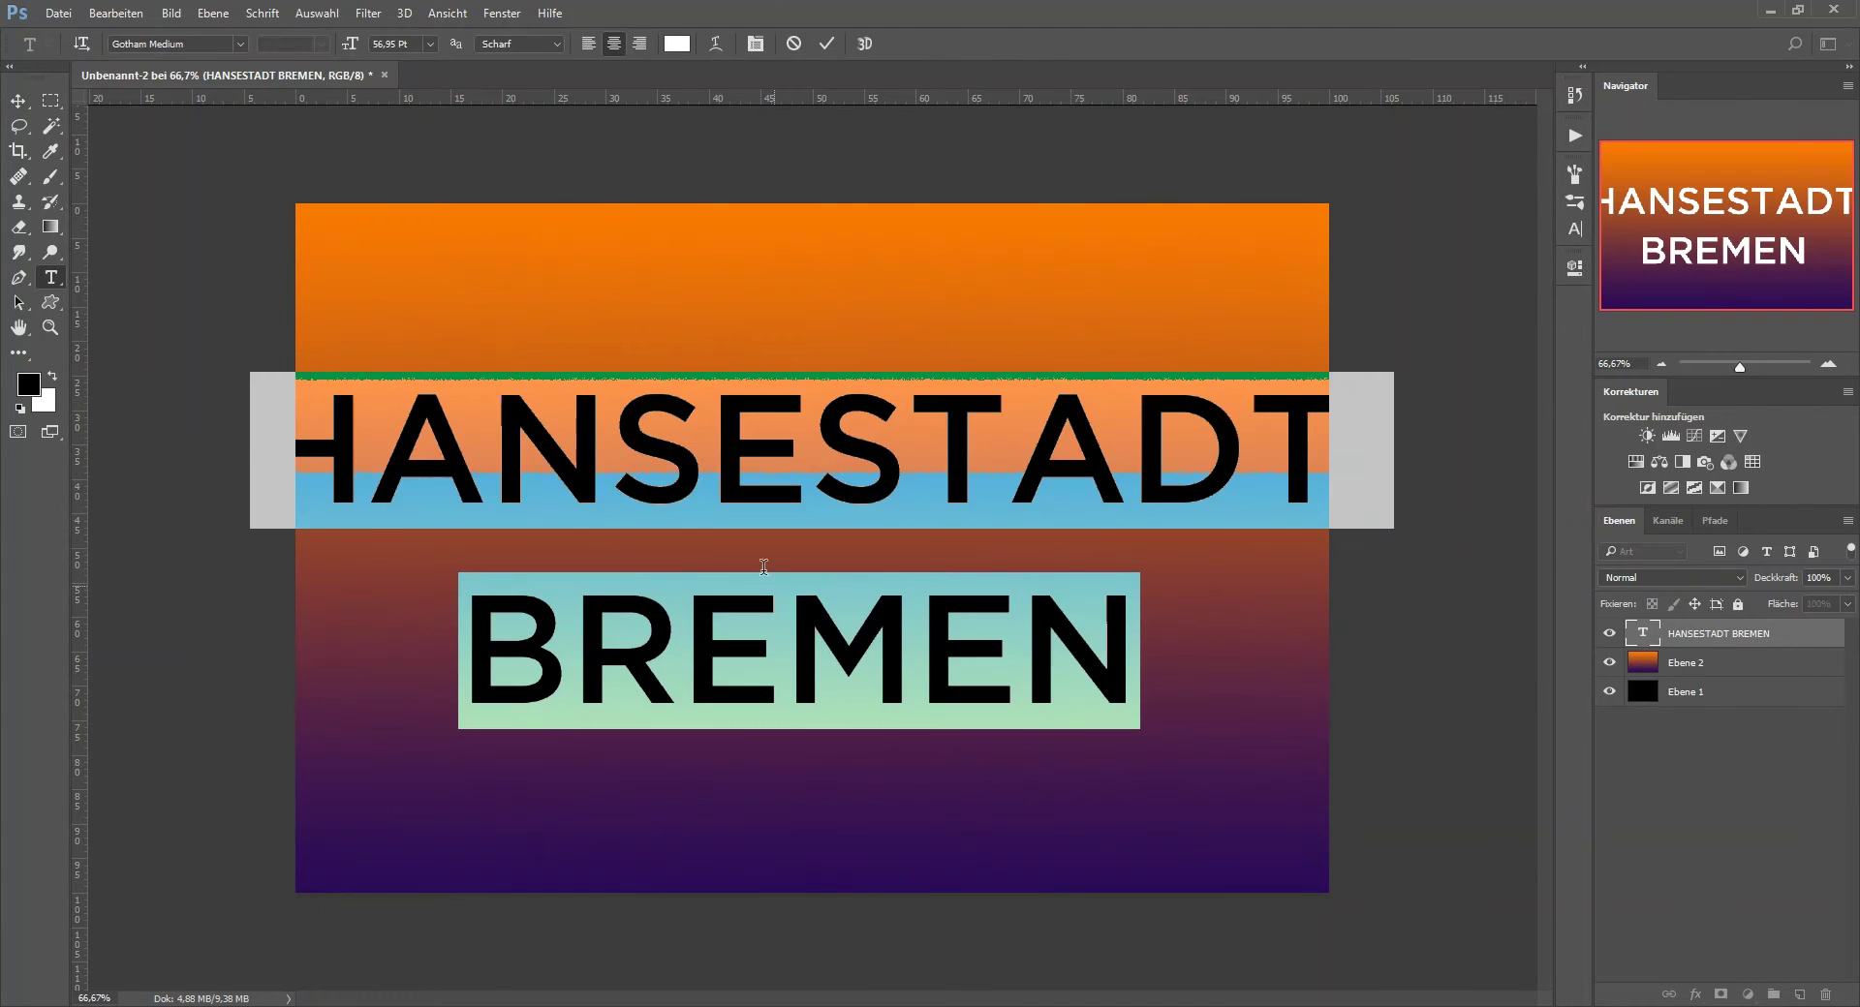
{"action": "left_click_drag", "start_coordinate": [311, 457], "coordinate": [601, 454]}
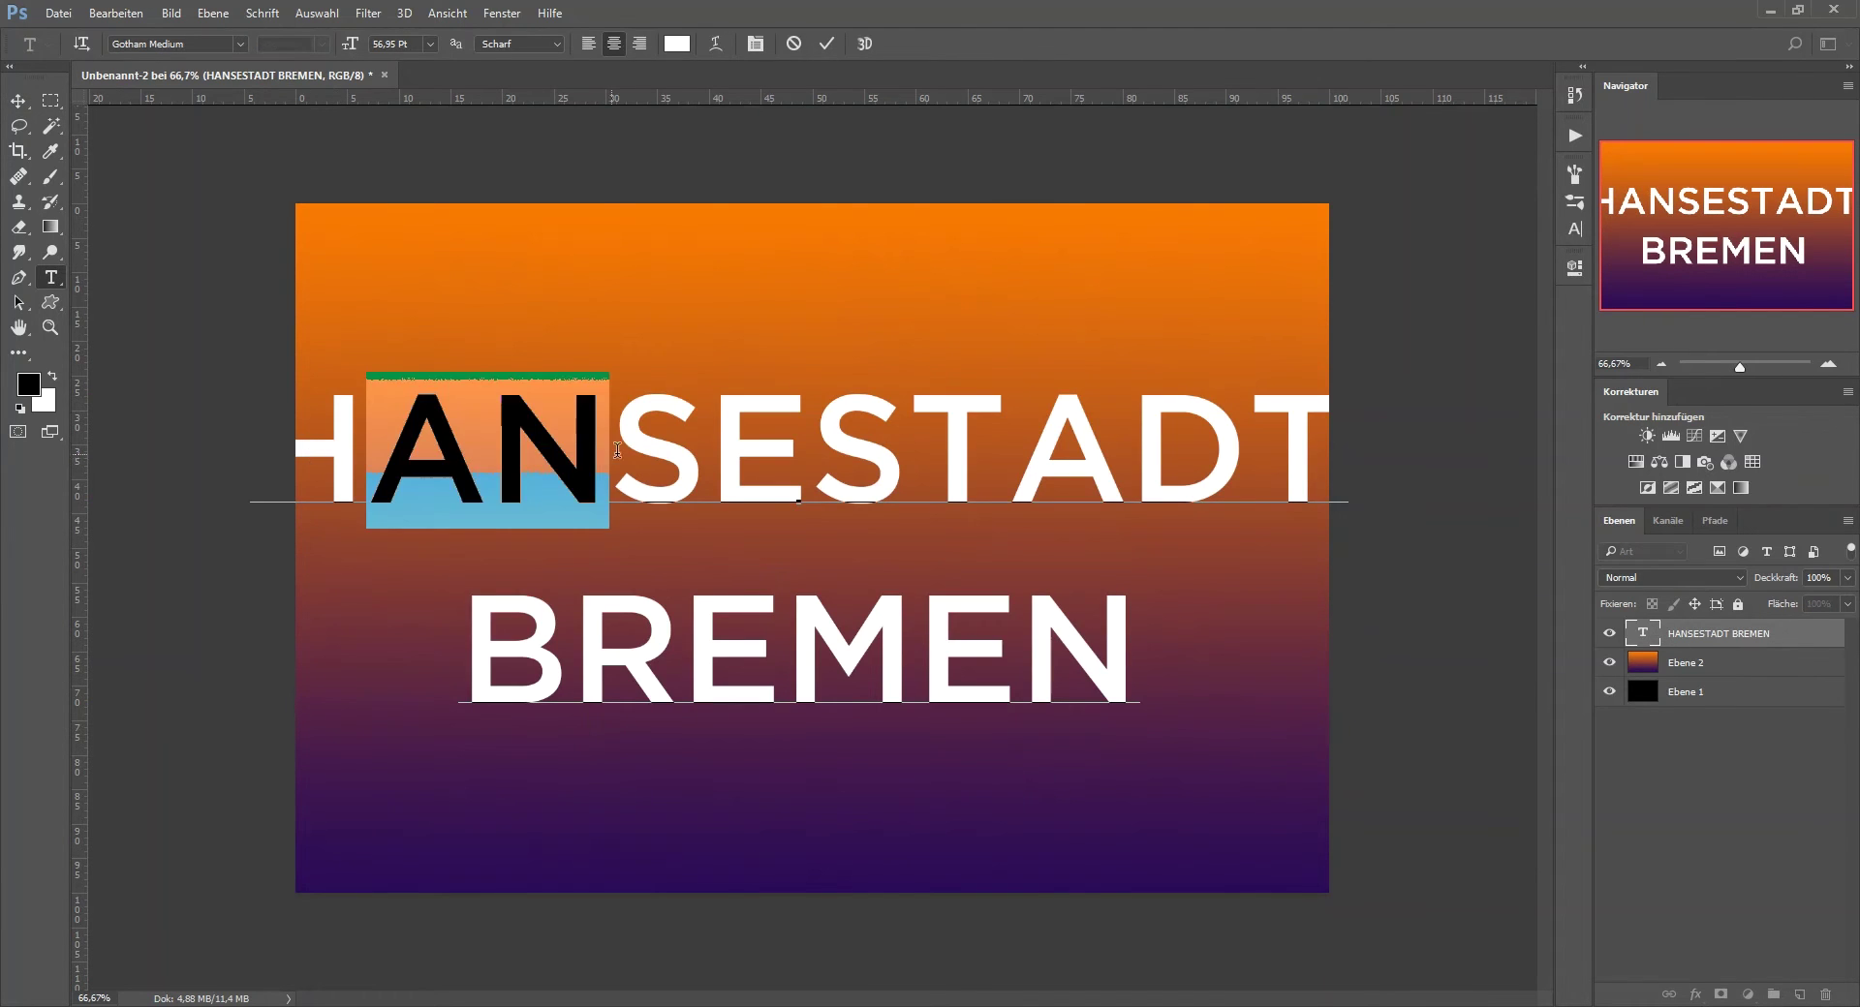
{"action": "double_click", "coordinate": [619, 449]}
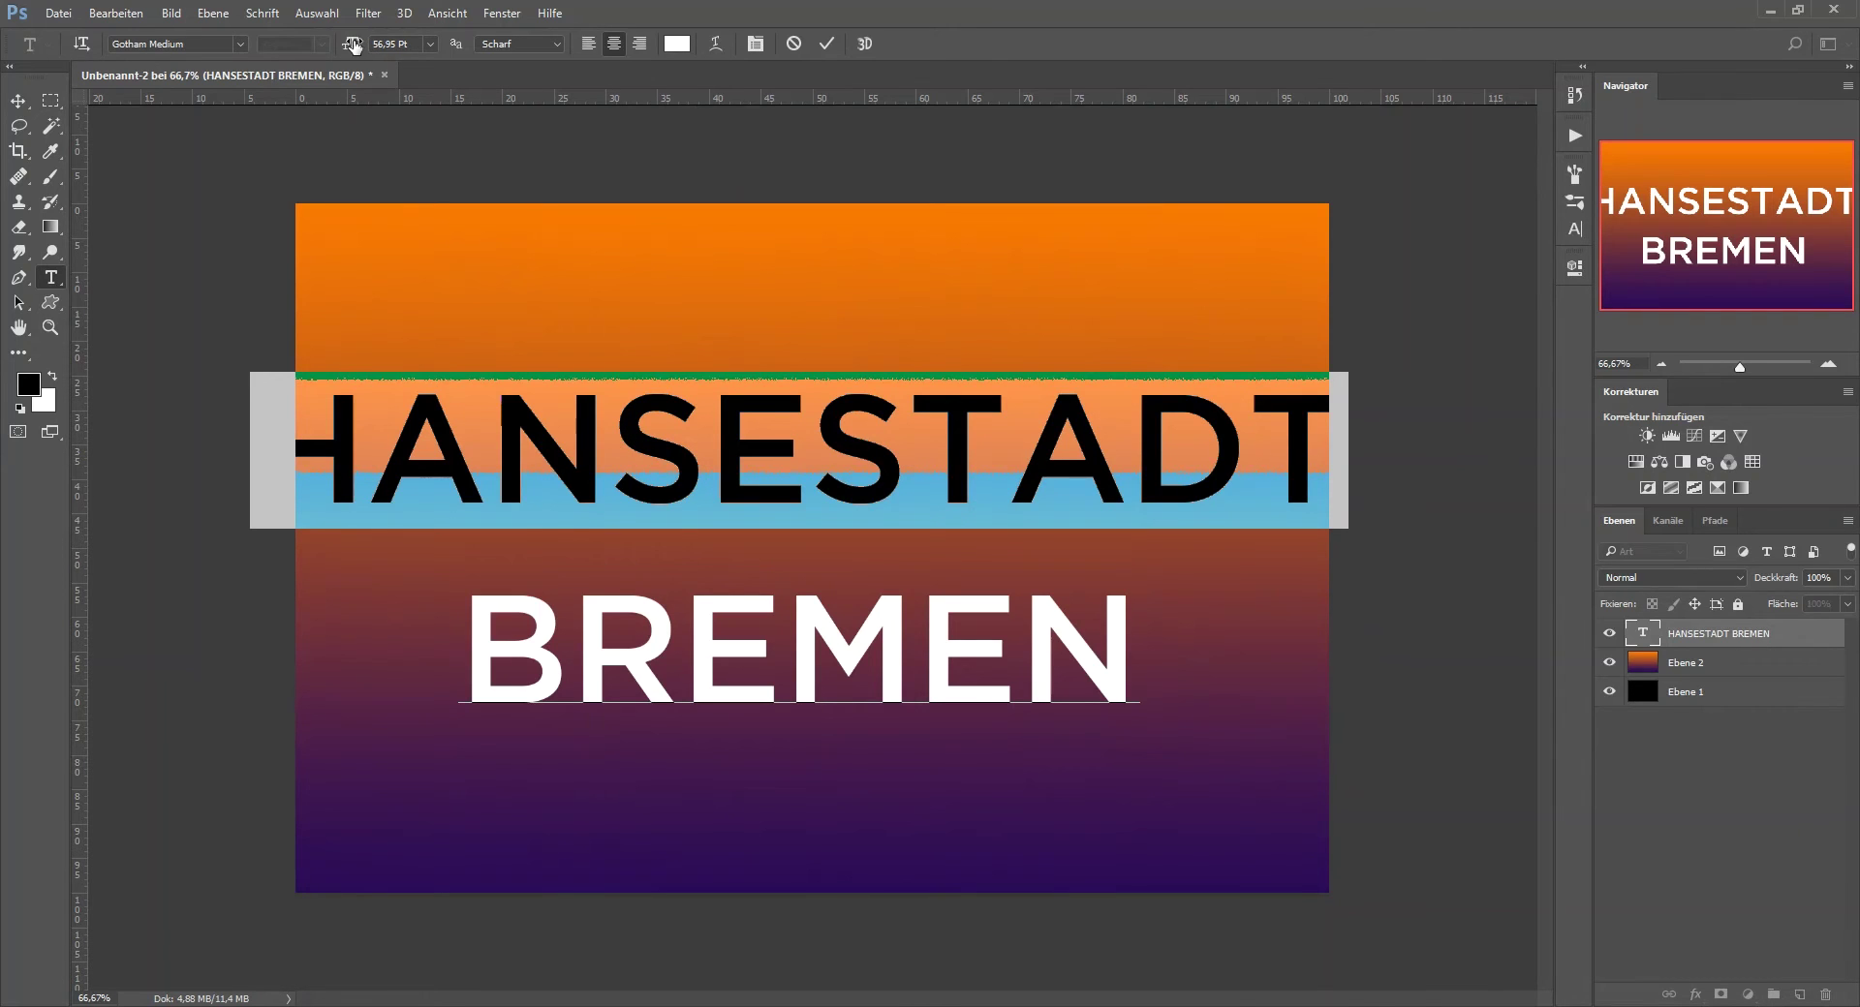
{"action": "left_click_drag", "start_coordinate": [350, 43], "coordinate": [330, 43]}
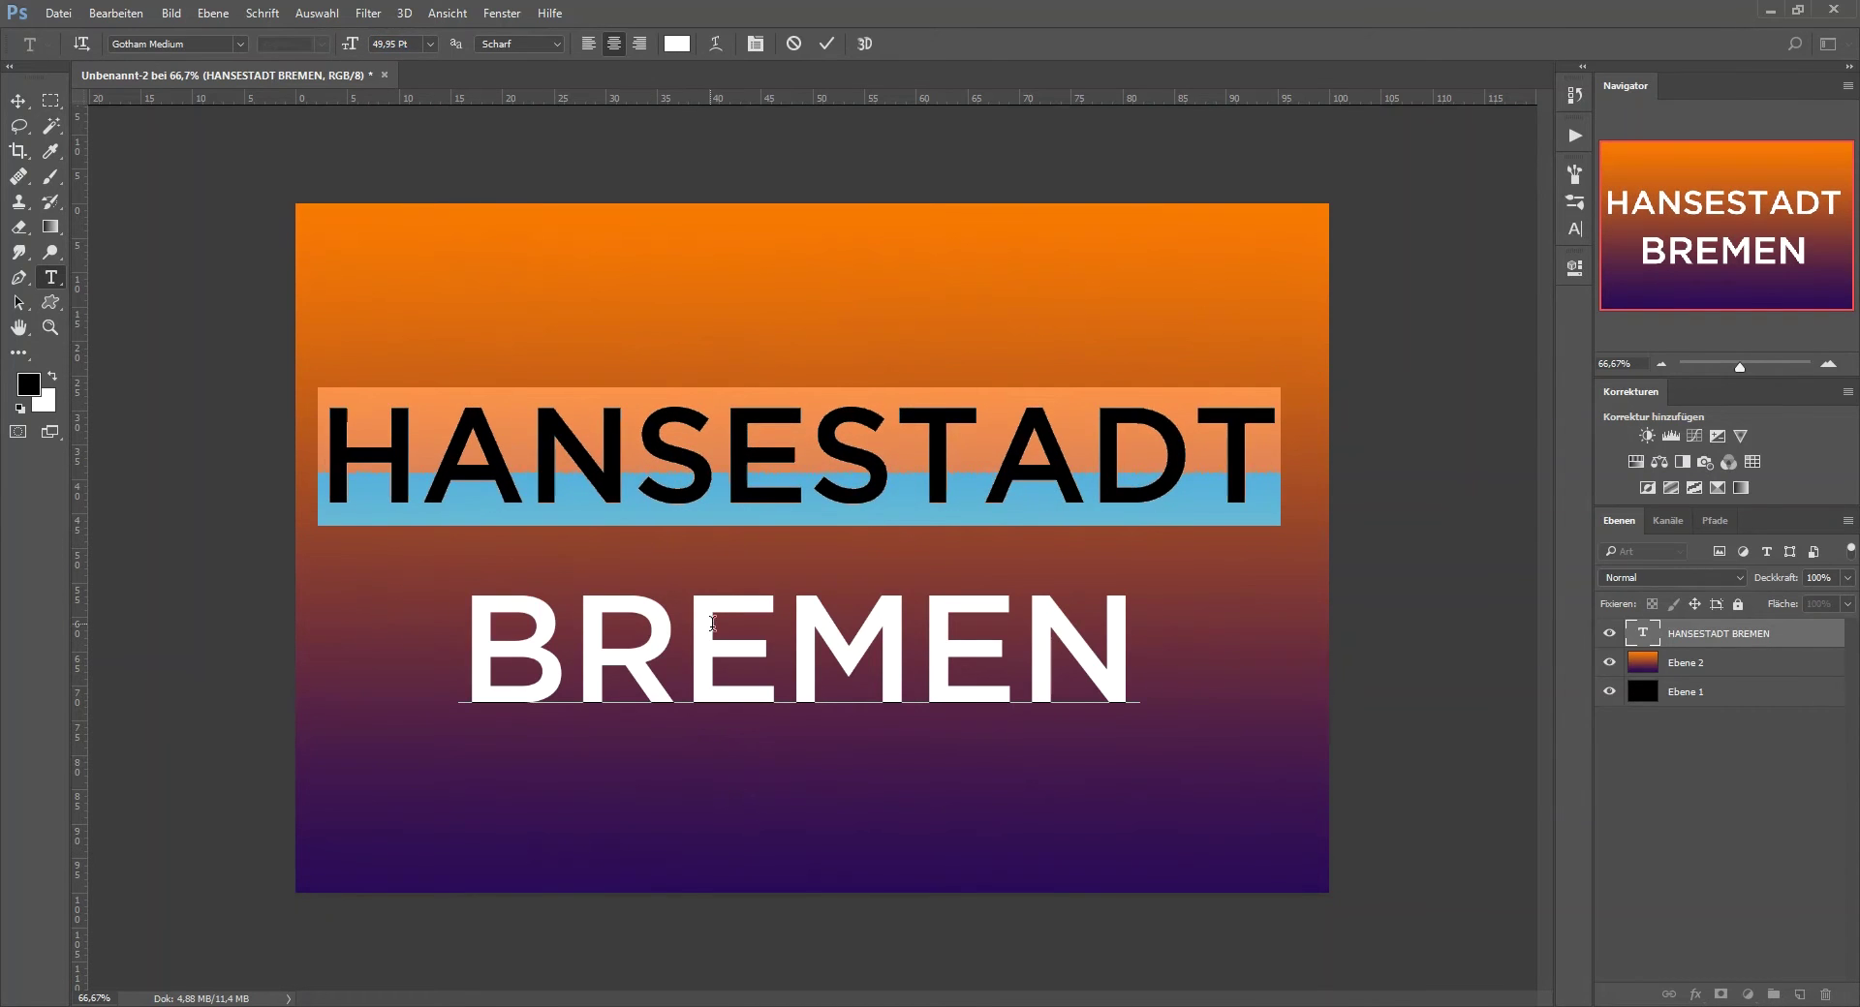
{"action": "double_click", "coordinate": [714, 628]}
{"action": "left_click_drag", "start_coordinate": [354, 41], "coordinate": [379, 48]}
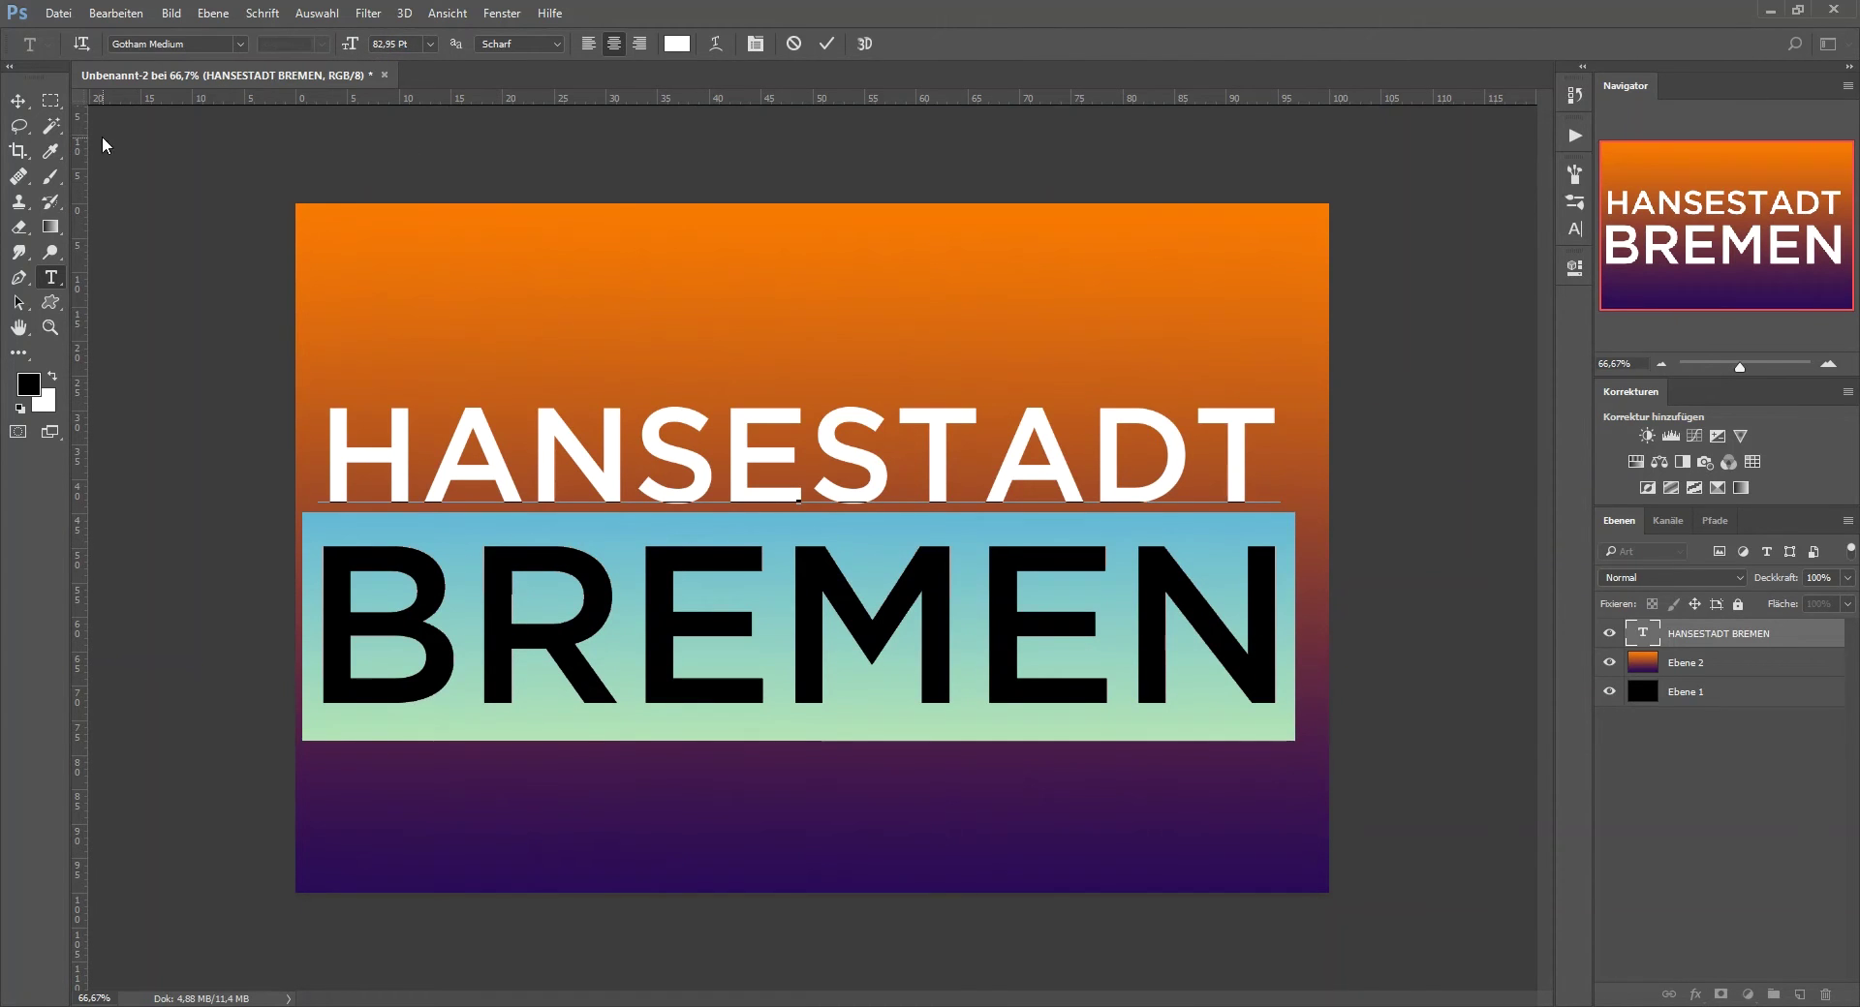
{"action": "left_click", "coordinate": [19, 101]}
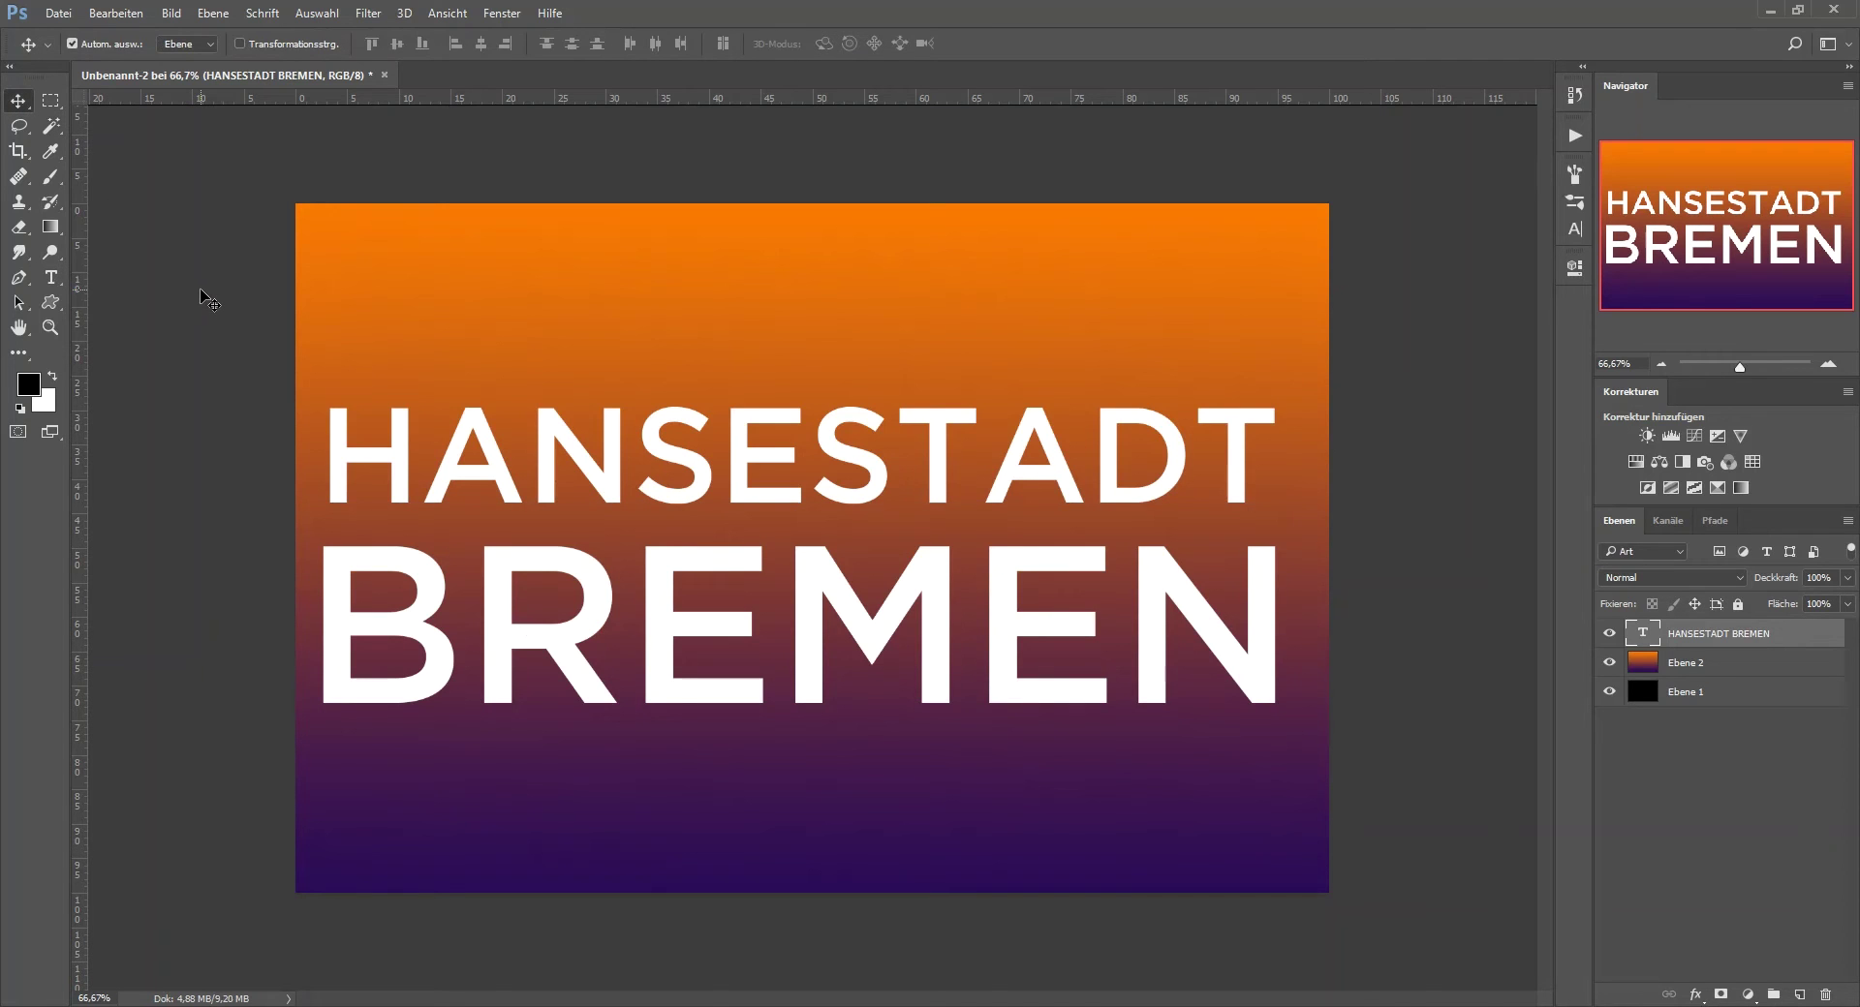
Create Gruppe 1 and mask it to the HANSESTADT BREMEN letter shapes.
{"action": "left_click", "coordinate": [1775, 994]}
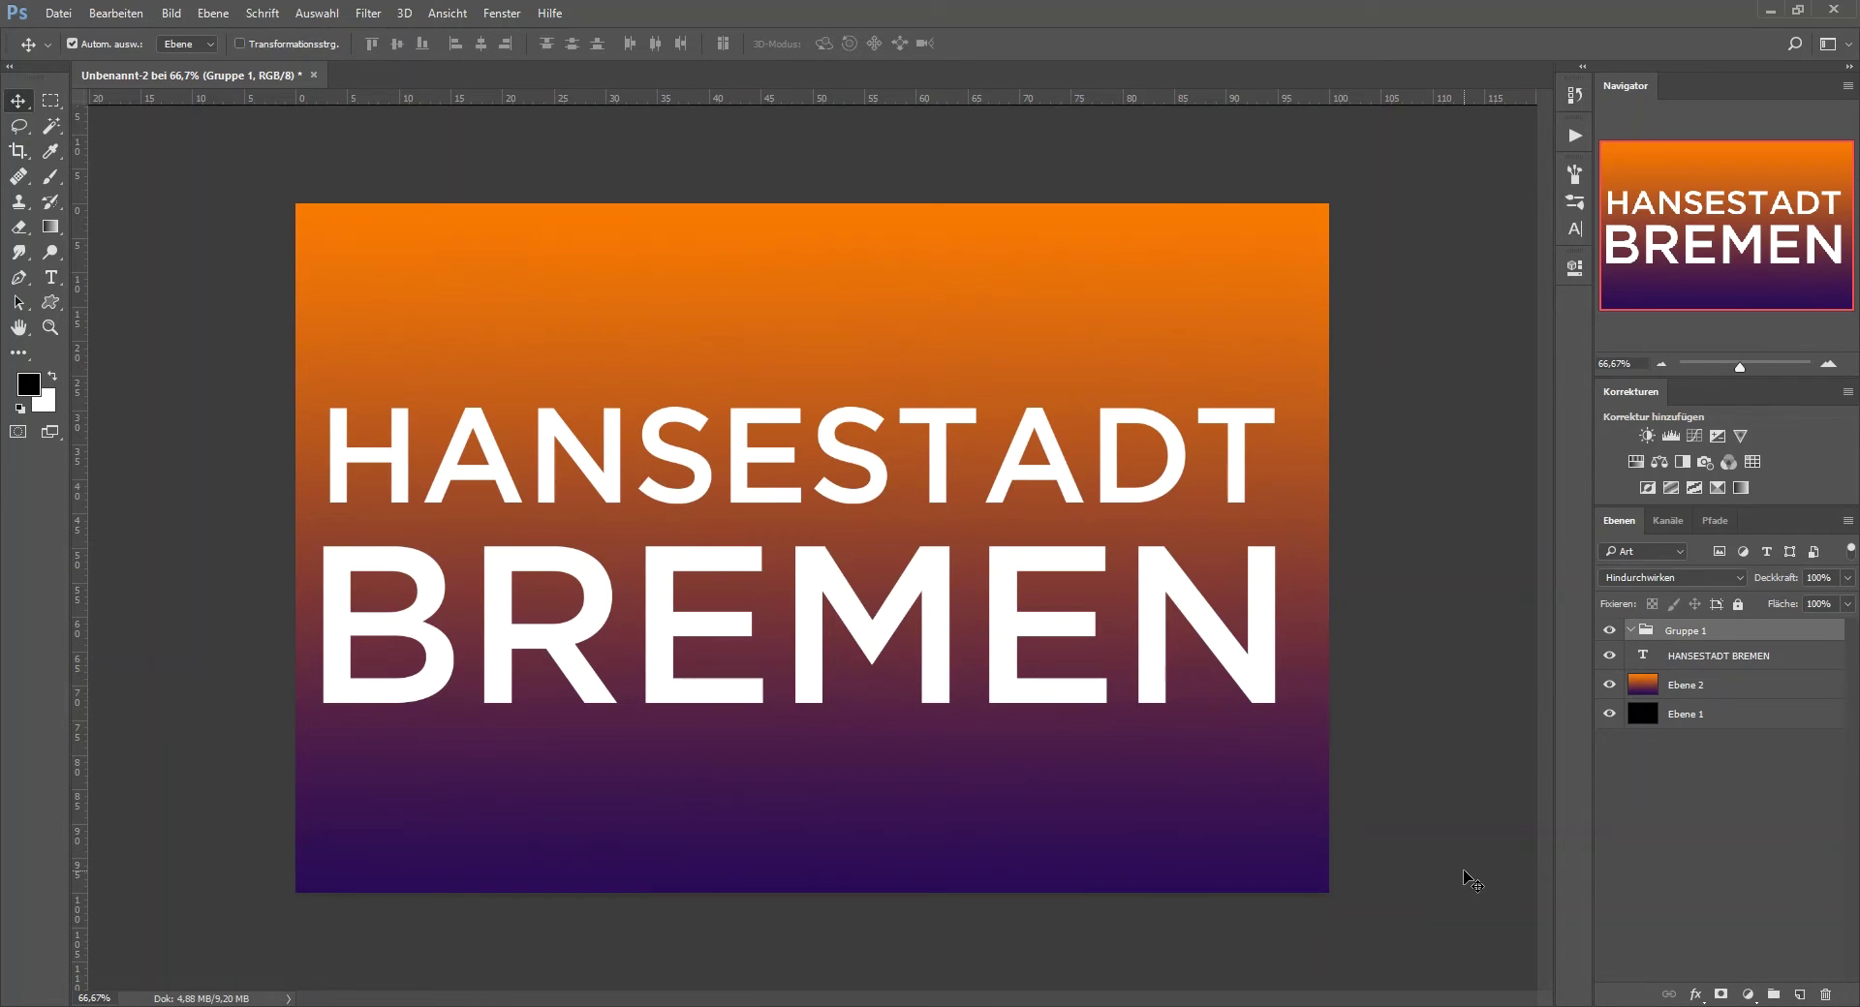
{"action": "left_click_drag", "start_coordinate": [1686, 666], "coordinate": [1644, 660]}
{"action": "left_click", "coordinate": [1644, 661], "text": "ctrl"}
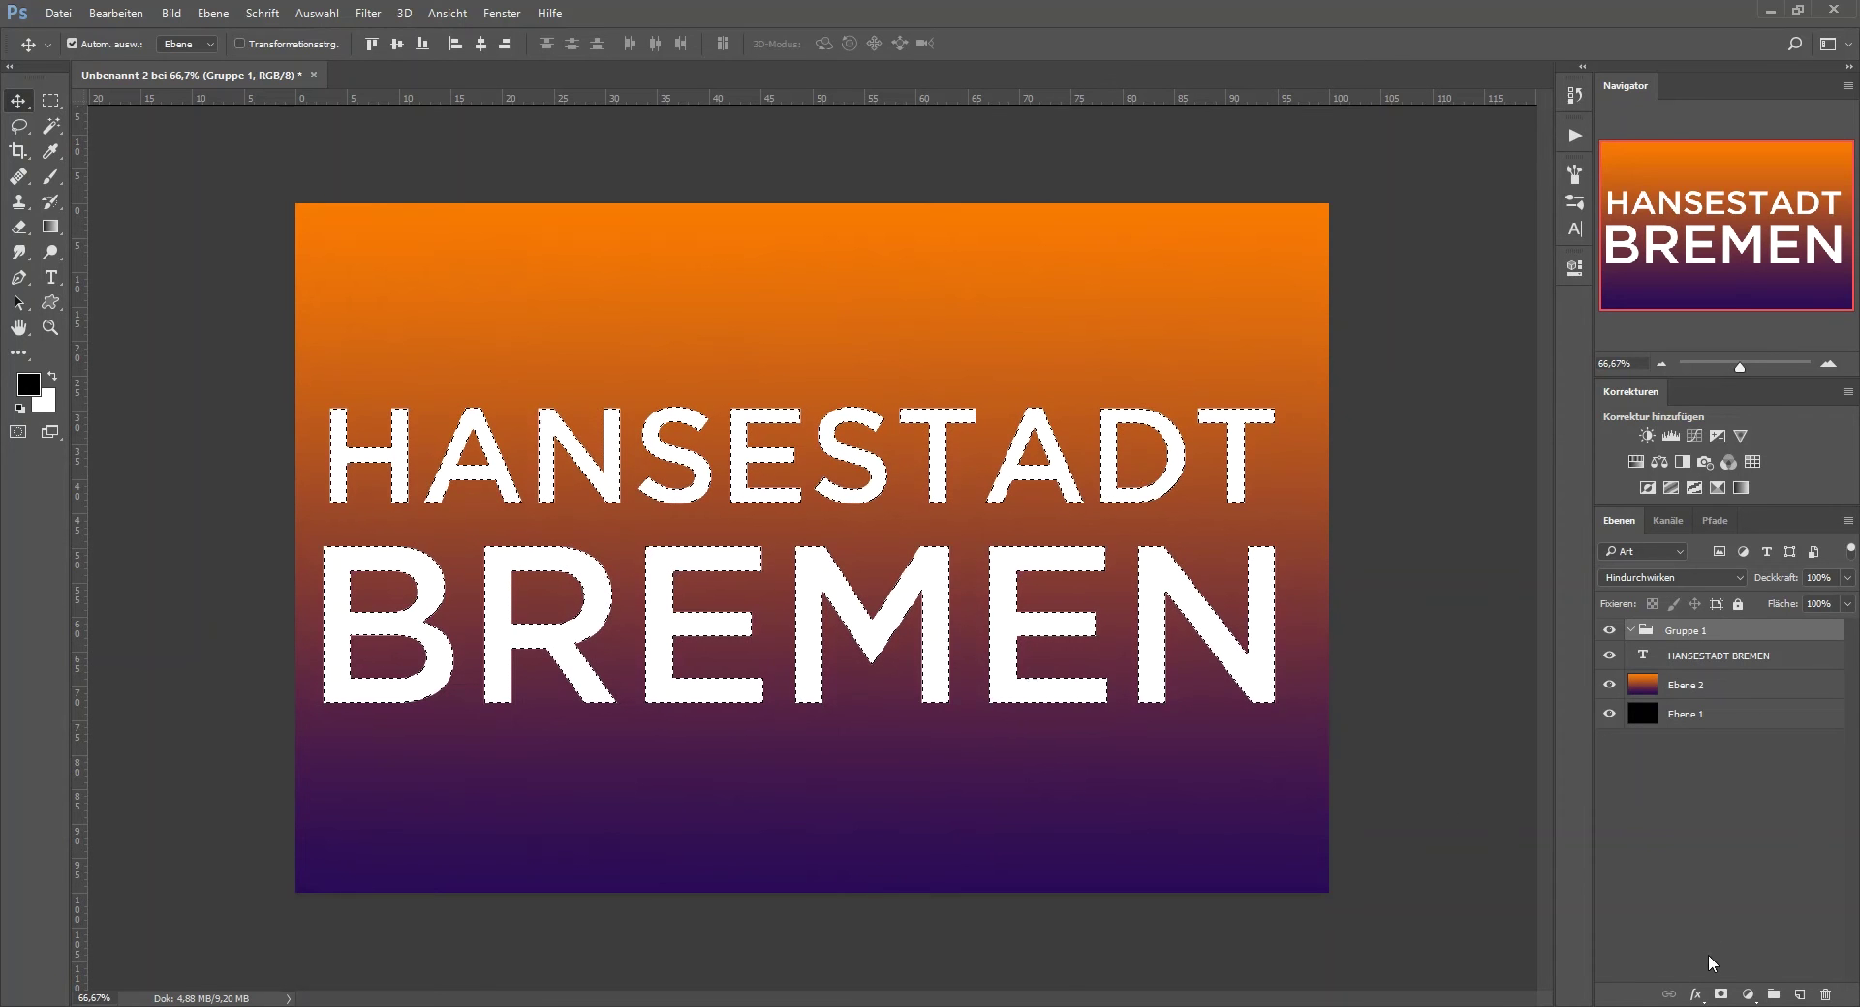
{"action": "left_click", "coordinate": [1721, 995]}
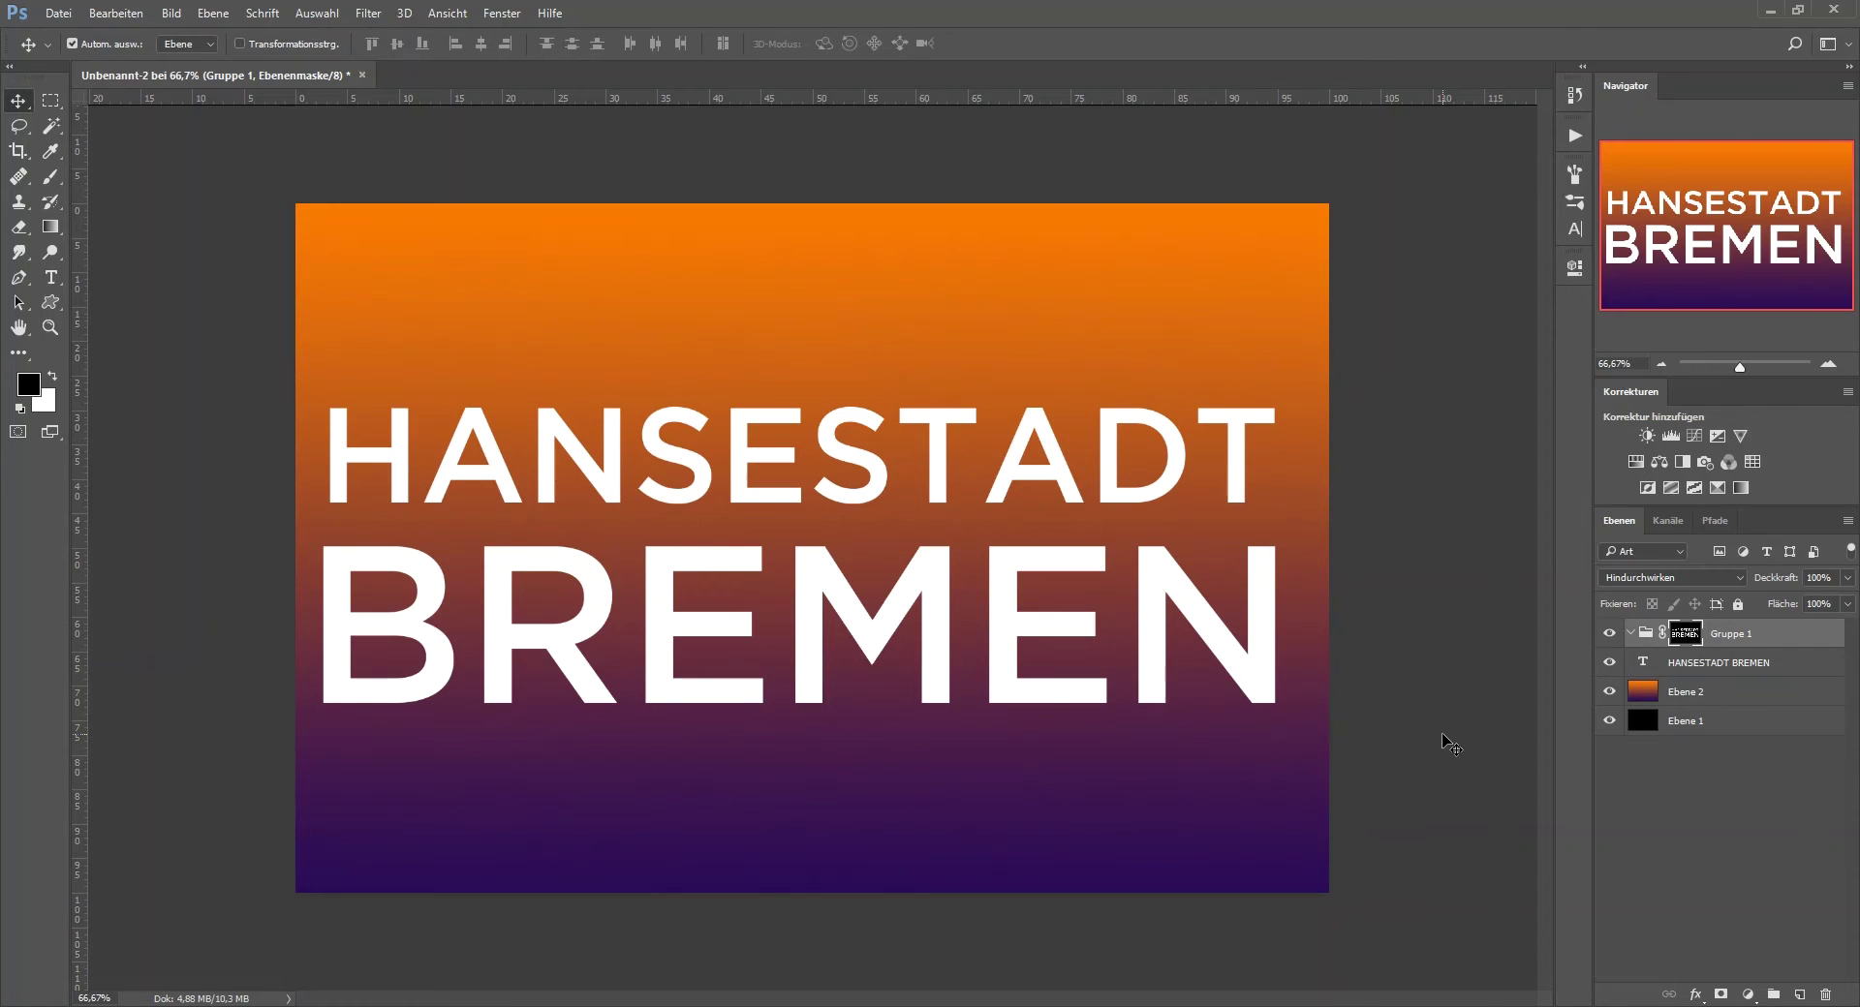
Drag Bremen-16.jpg from the desktop onto the Photoshop canvas.
{"action": "left_click", "coordinate": [1770, 10]}
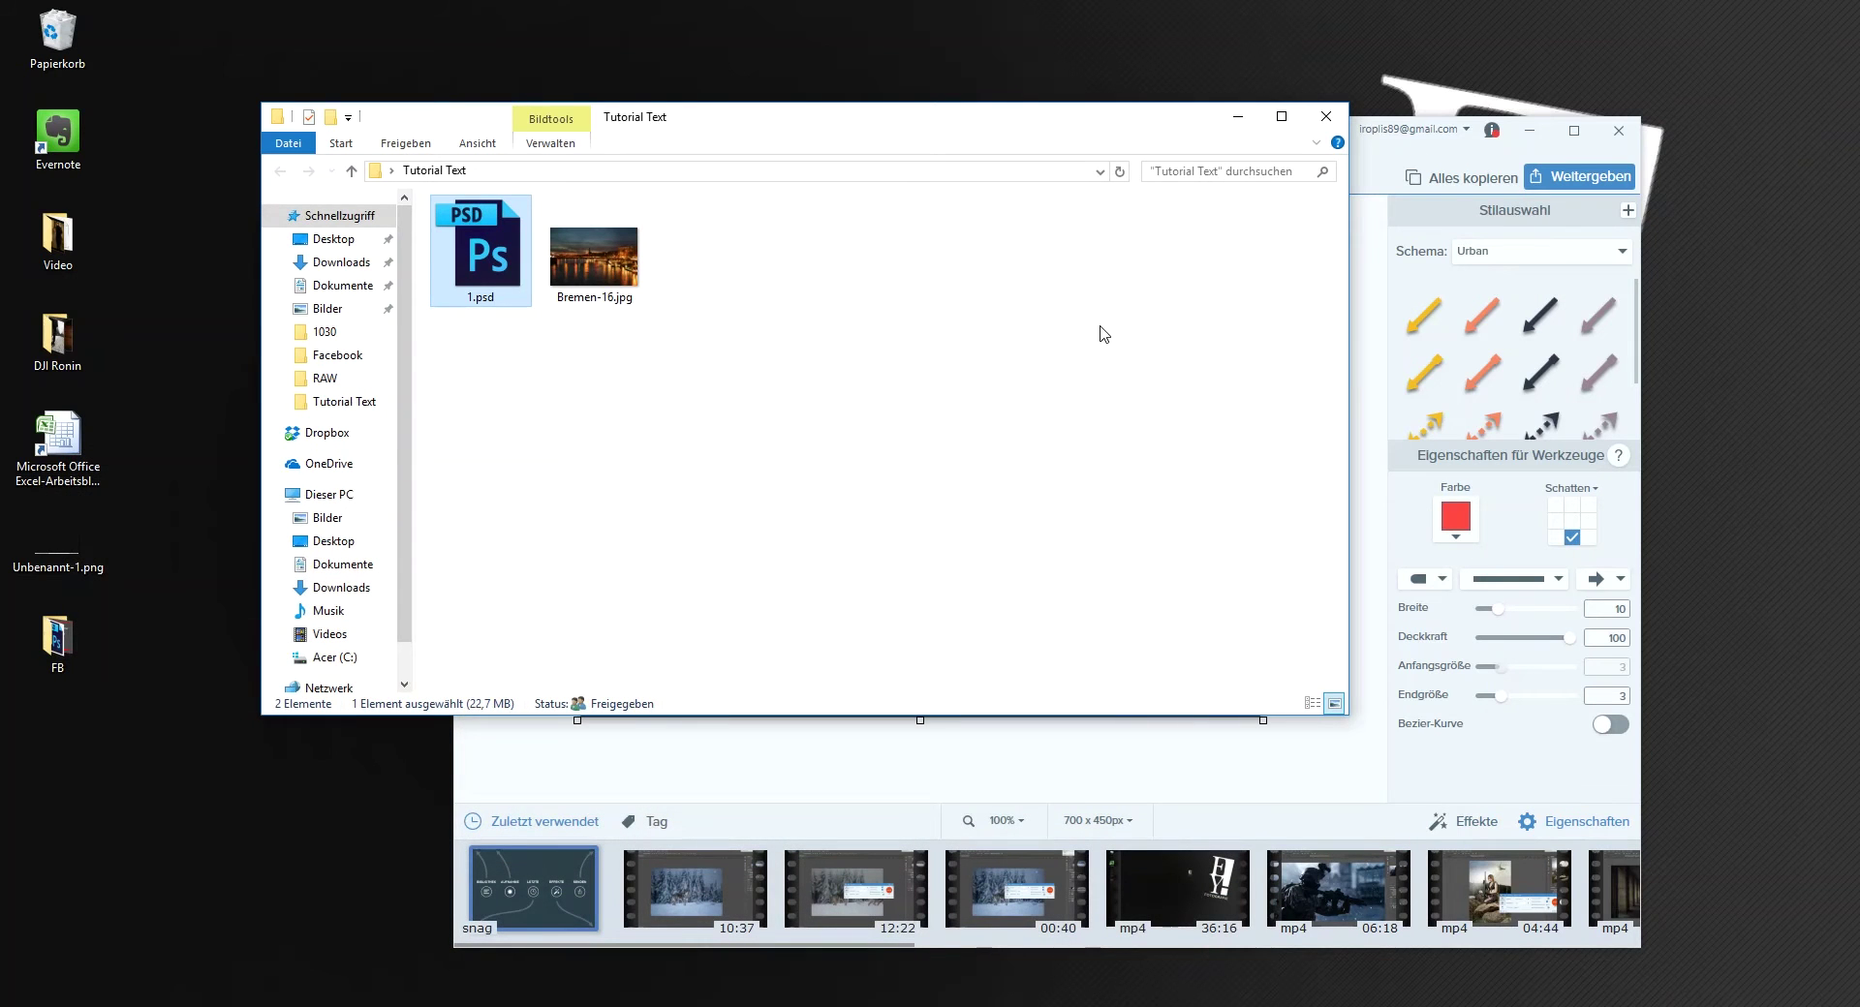
{"action": "left_click_drag", "start_coordinate": [578, 264], "coordinate": [204, 947]}
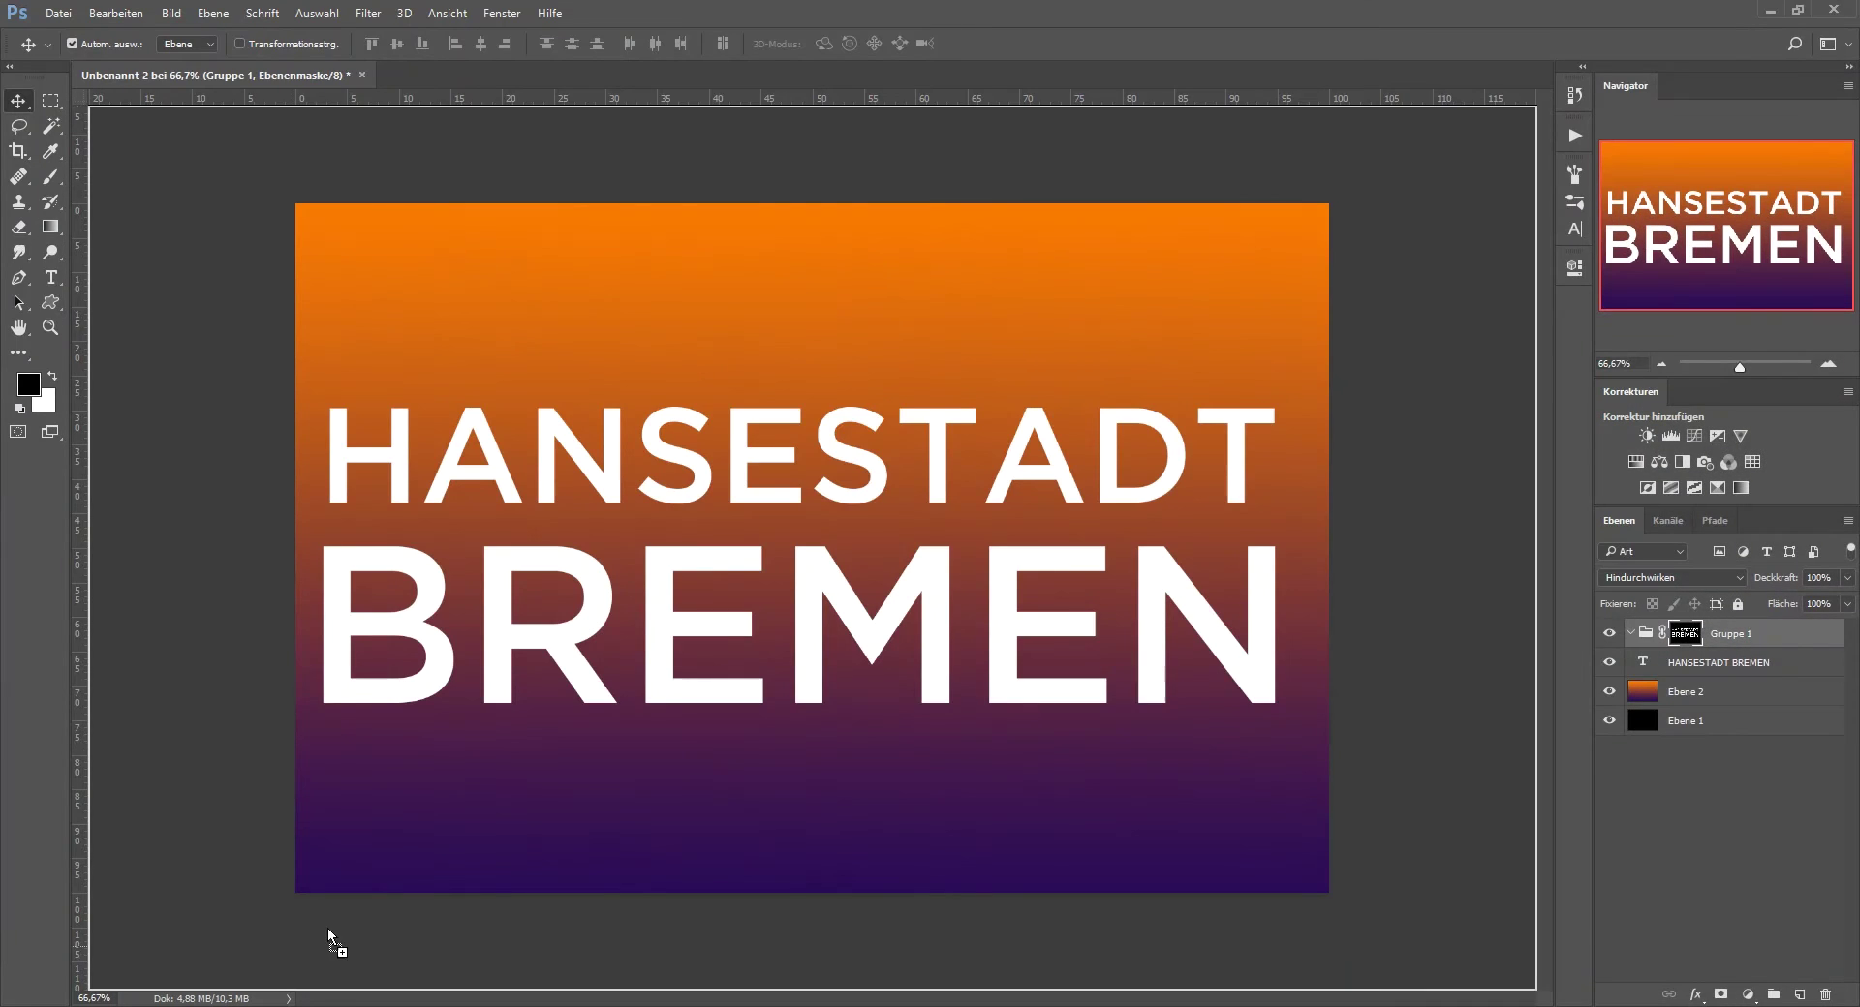
{"action": "mouse_move", "coordinate": [204, 946]}
{"action": "left_mouse_down"}
{"action": "mouse_move", "coordinate": [859, 644]}
{"action": "mouse_move", "coordinate": [830, 540]}
{"action": "left_mouse_up"}
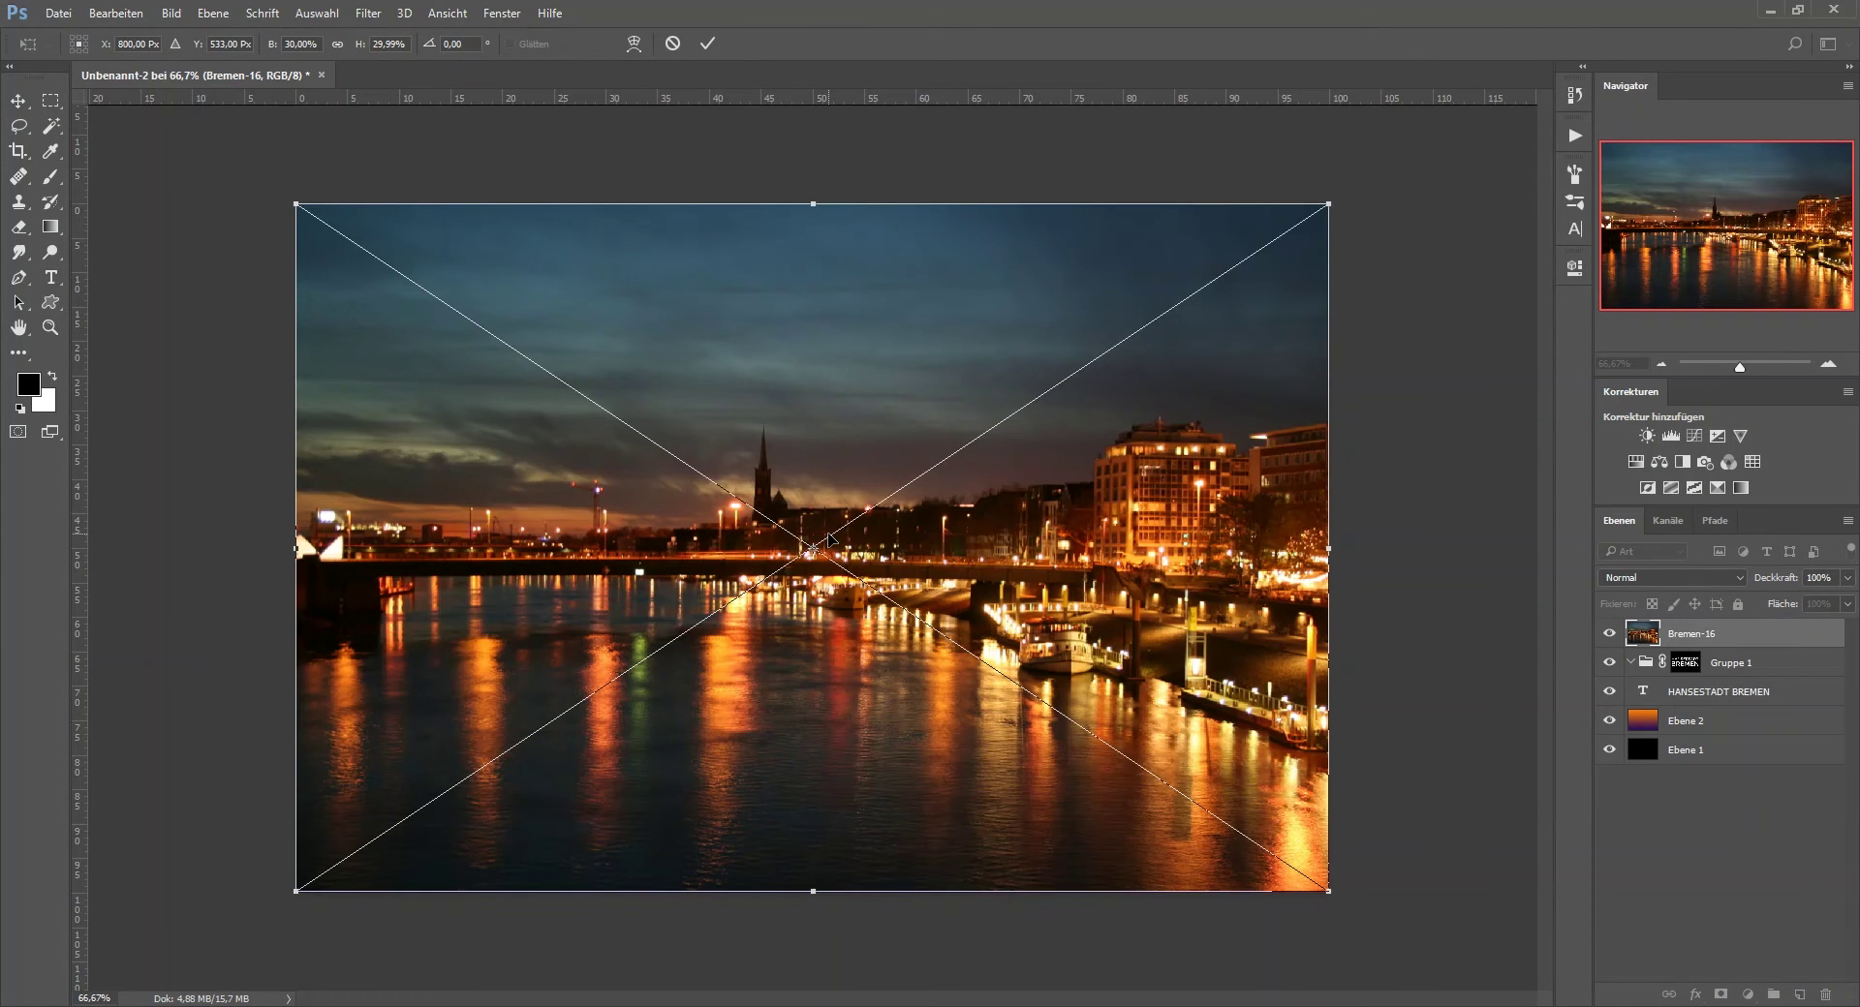
Commit the Bremen-16 photo, move it into Gruppe 1, and position the city lights inside BREMEN.
{"action": "key", "text": "Return"}
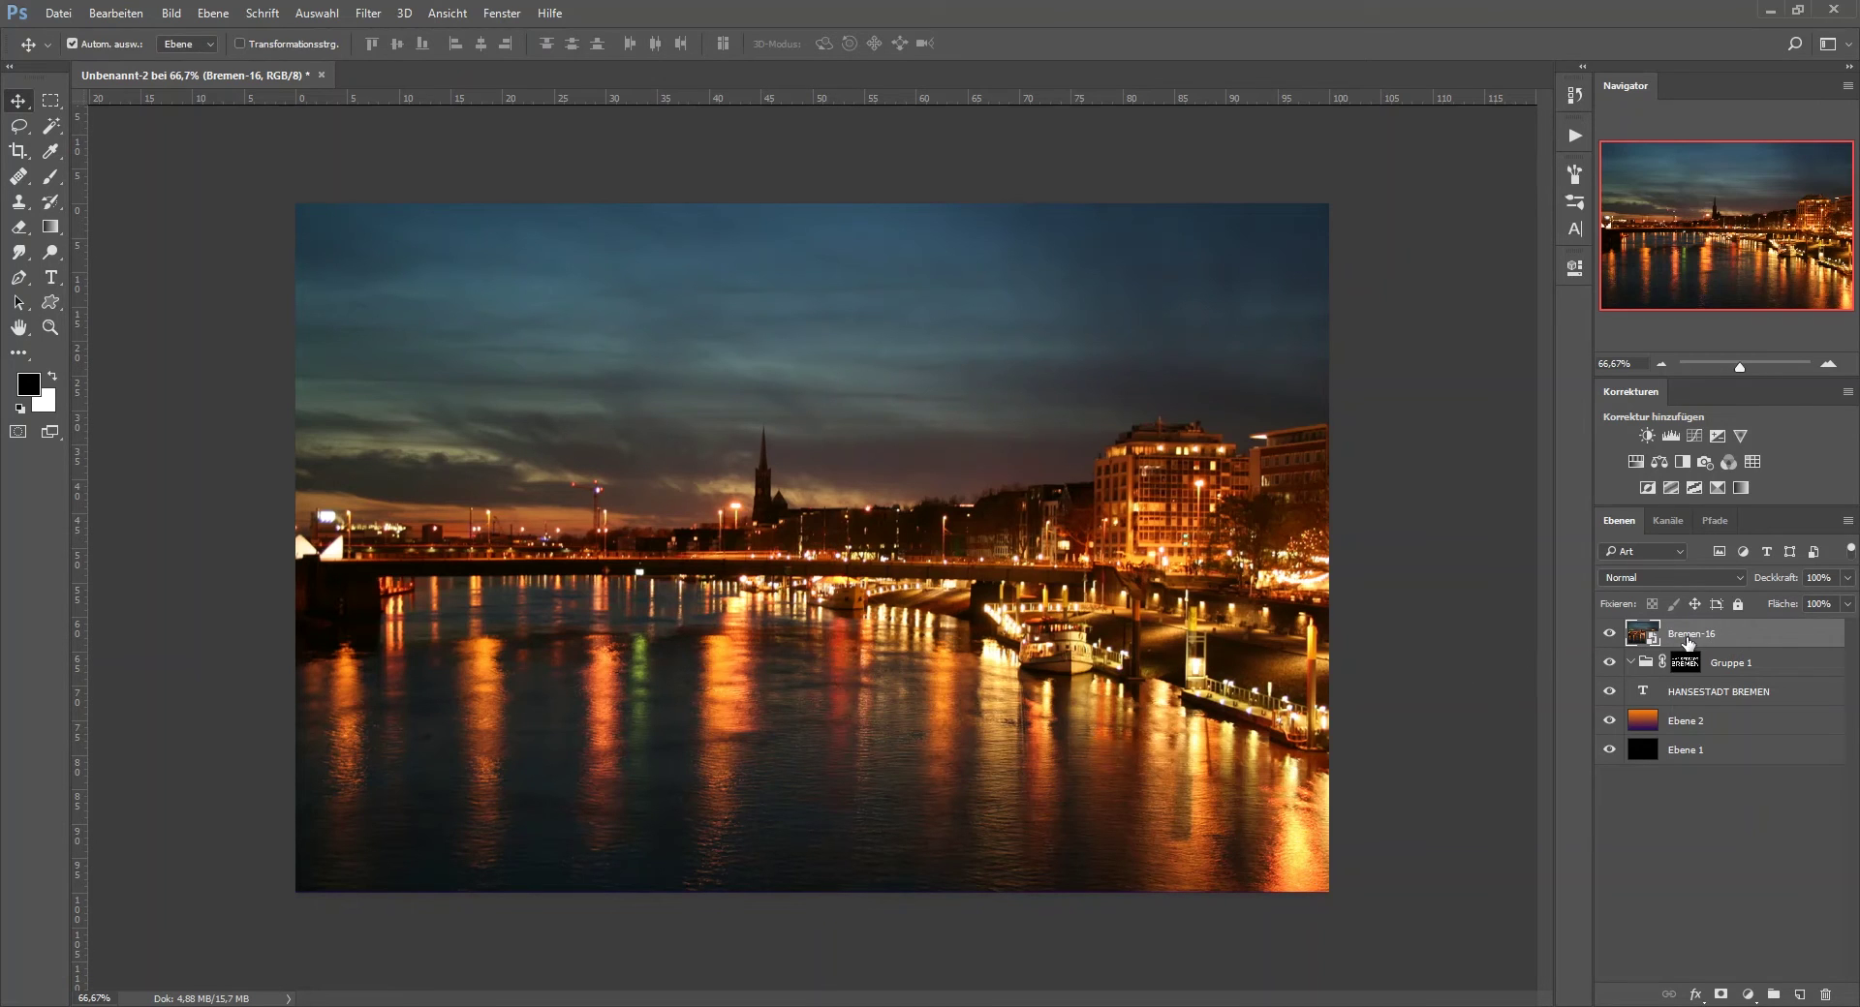
{"action": "left_click_drag", "start_coordinate": [1689, 642], "coordinate": [1722, 668]}
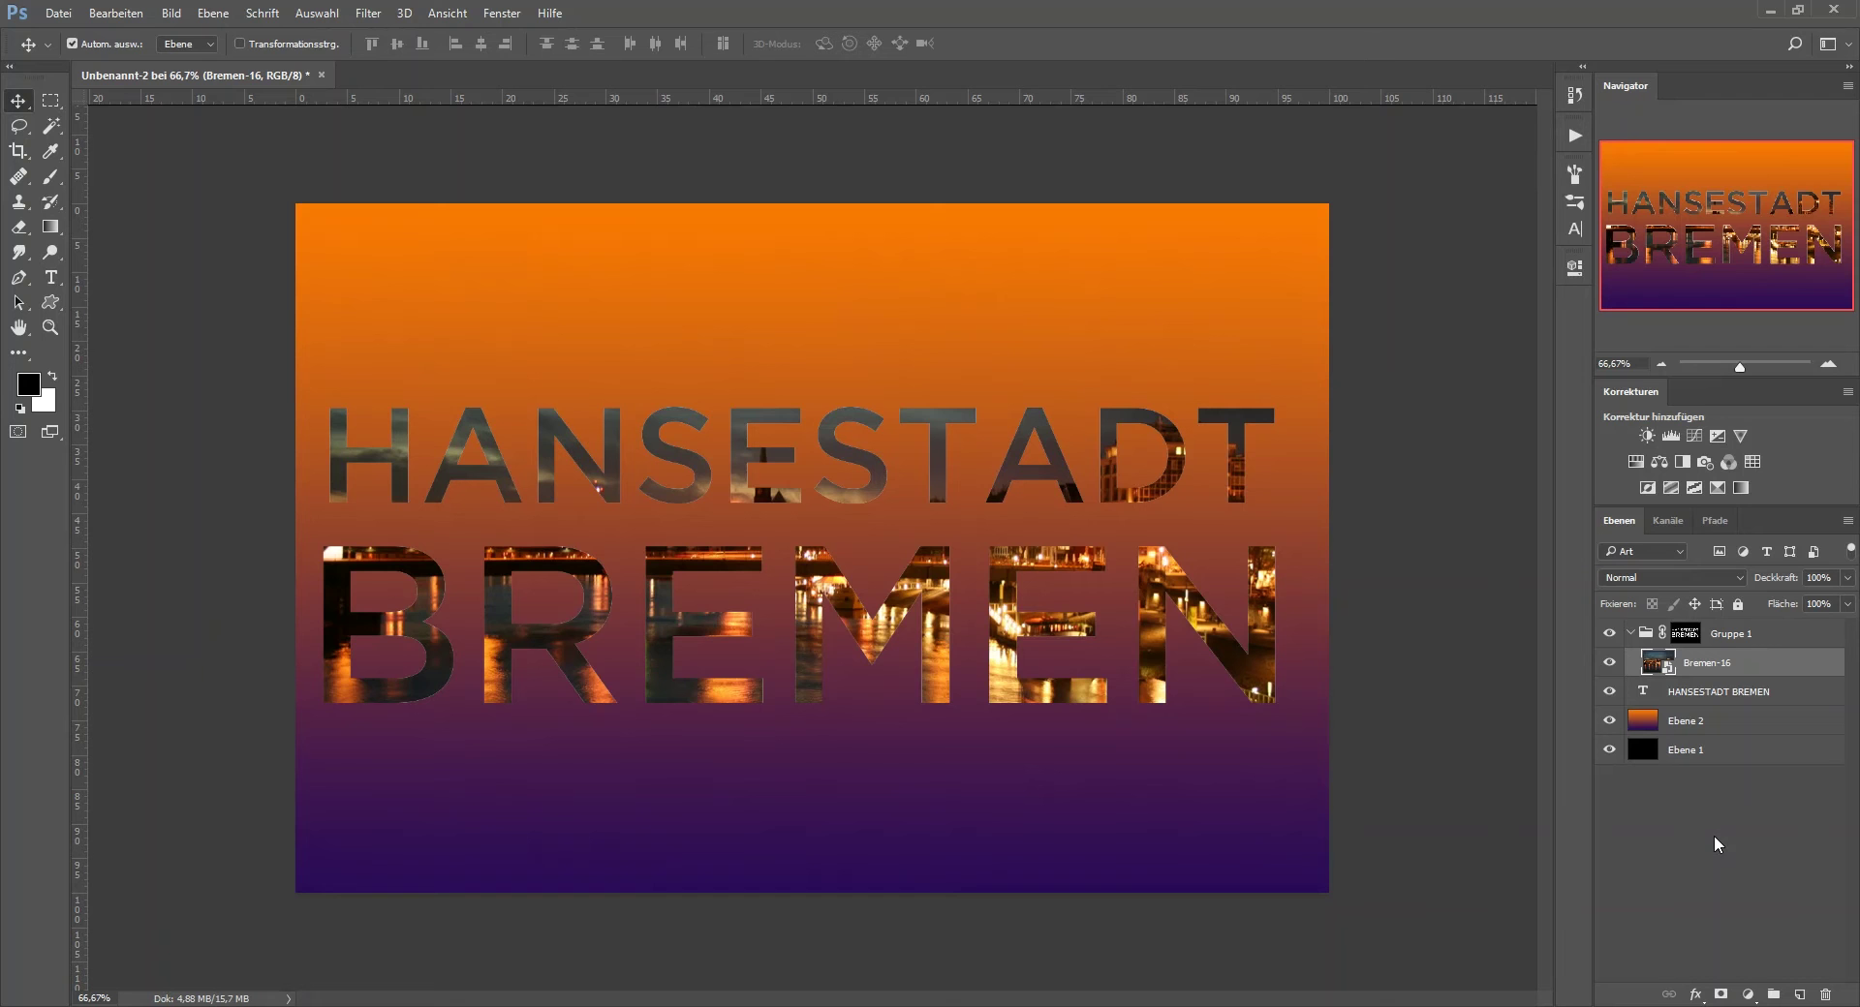
{"action": "left_click_drag", "start_coordinate": [879, 621], "coordinate": [899, 612]}
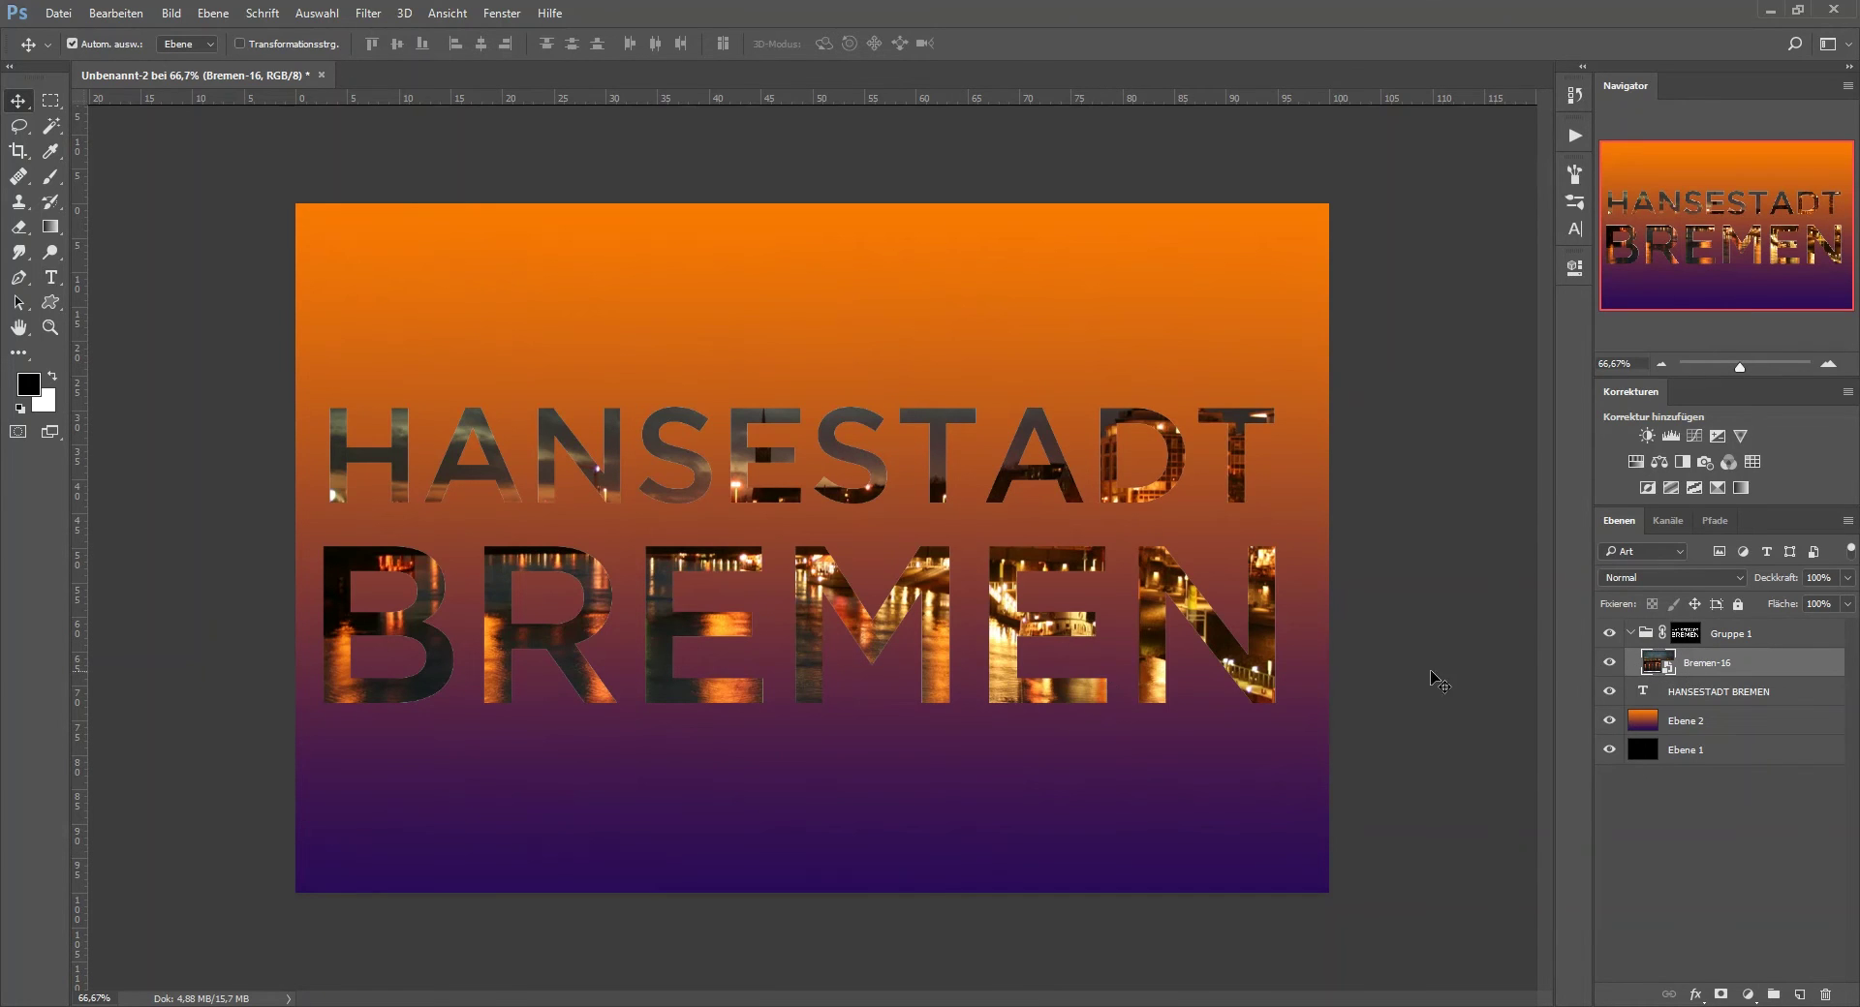
{"action": "left_click_drag", "start_coordinate": [930, 576], "coordinate": [913, 607]}
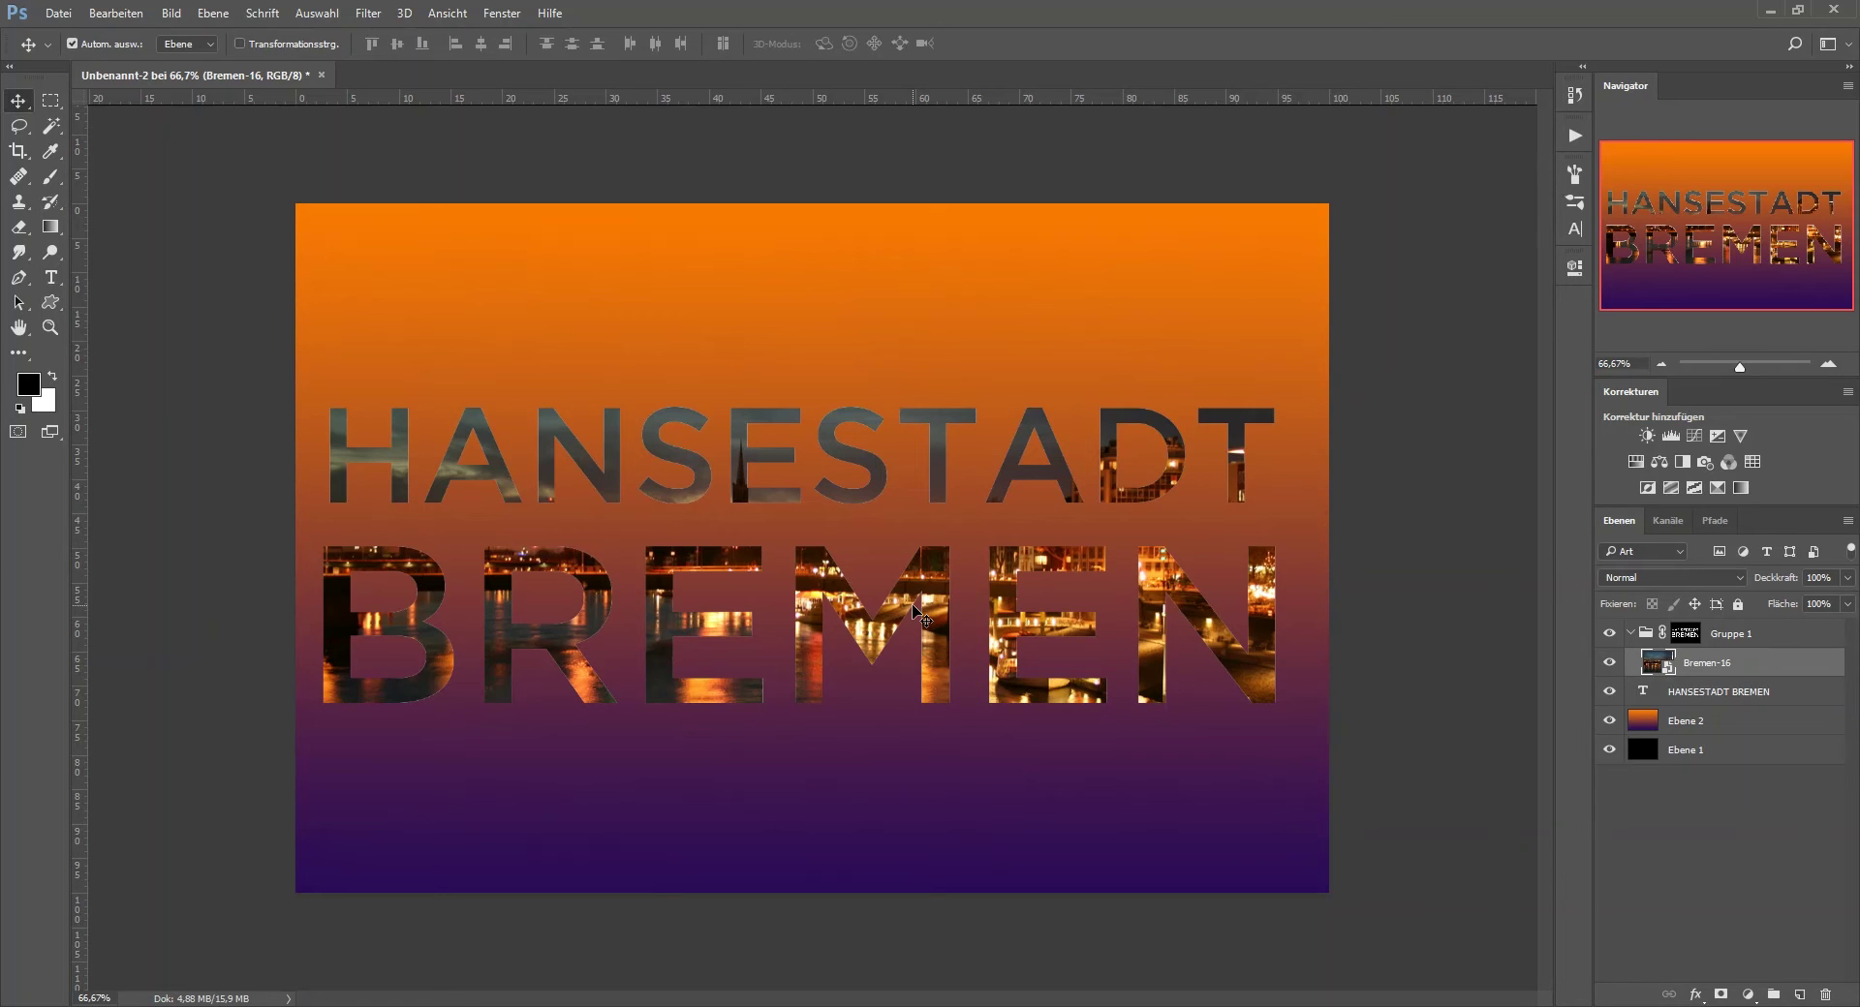
Add a white 2 px outside Kontur at 19% opacity to the HANSESTADT BREMEN text layer.
{"action": "double_click", "coordinate": [1786, 692]}
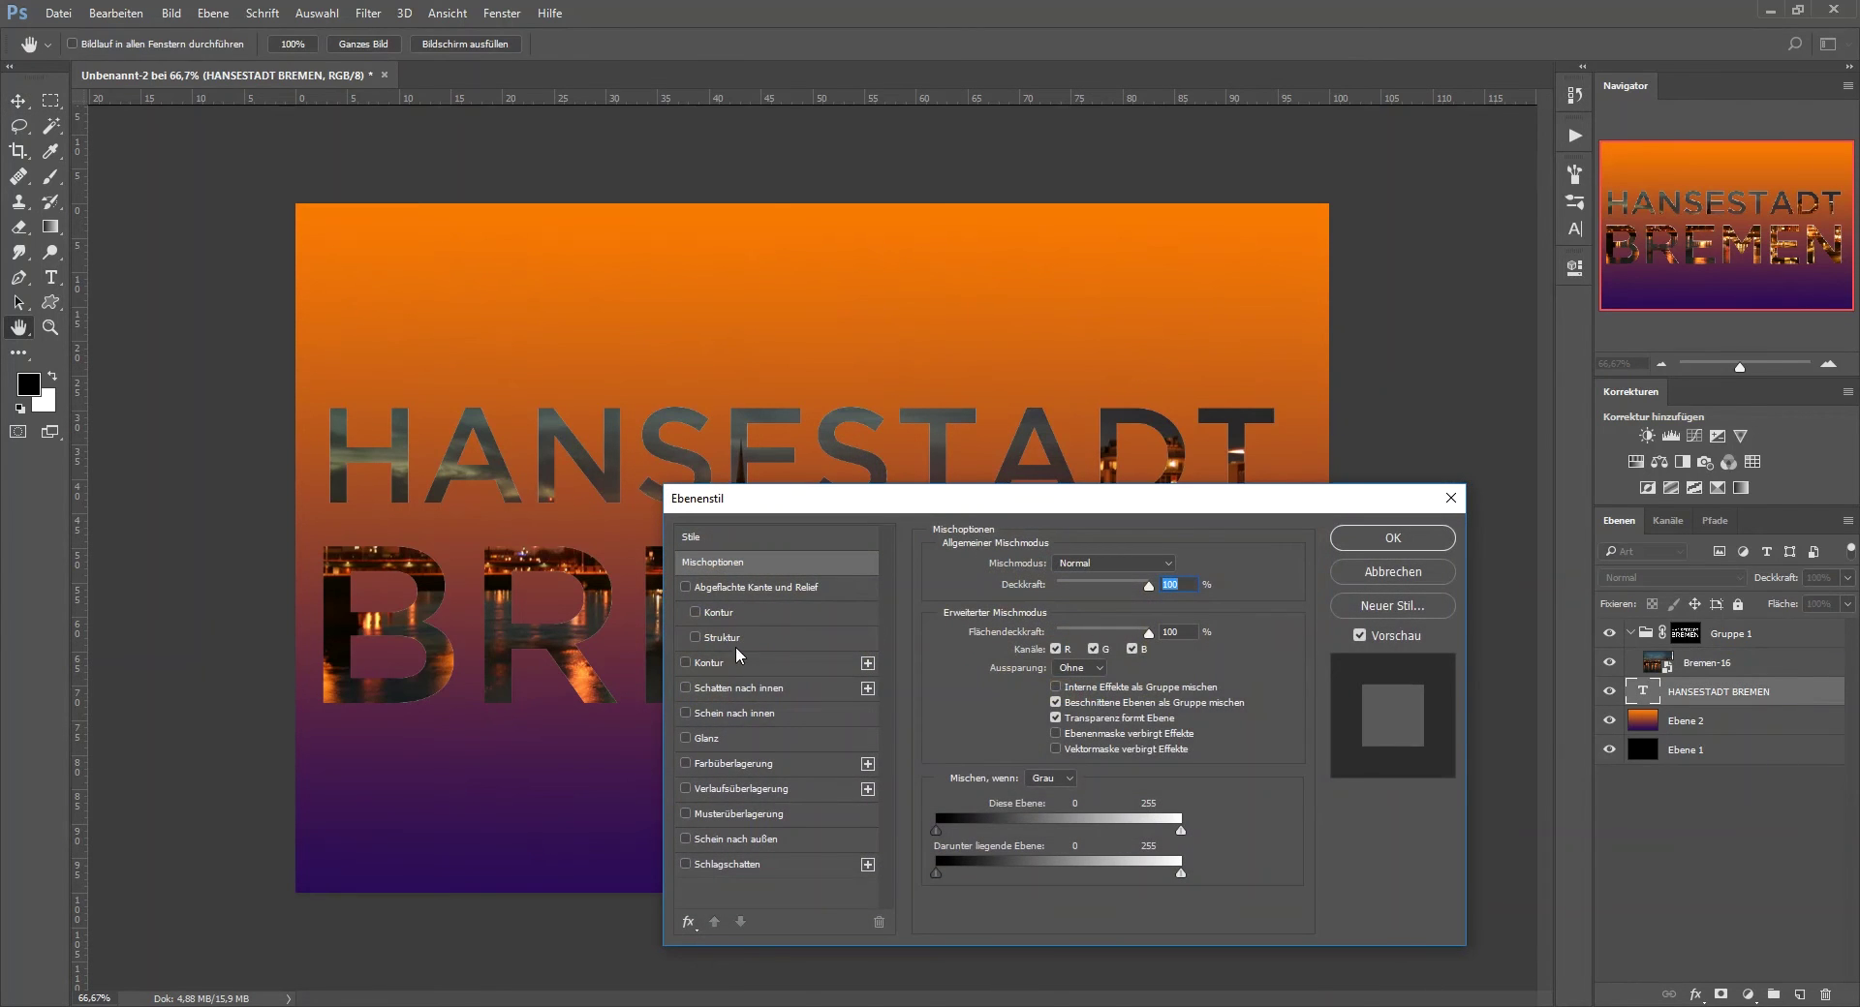
{"action": "left_click", "coordinate": [712, 664]}
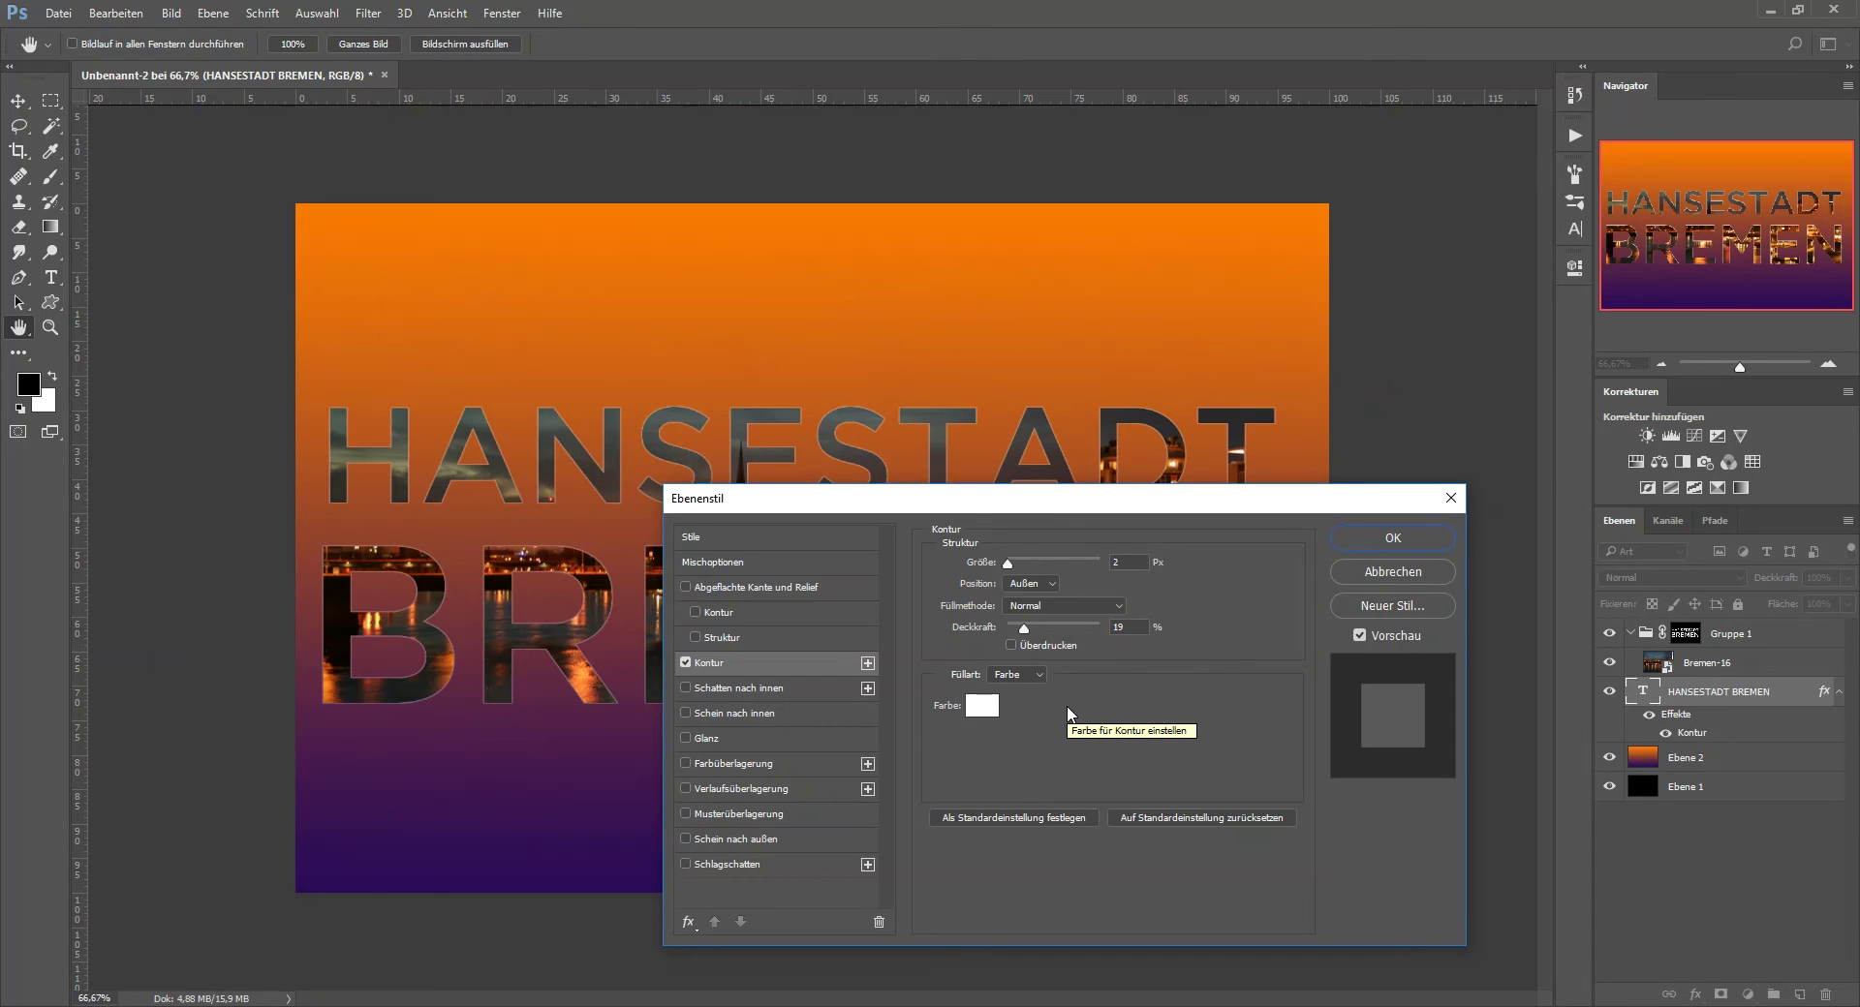
{"action": "left_click", "coordinate": [1392, 539]}
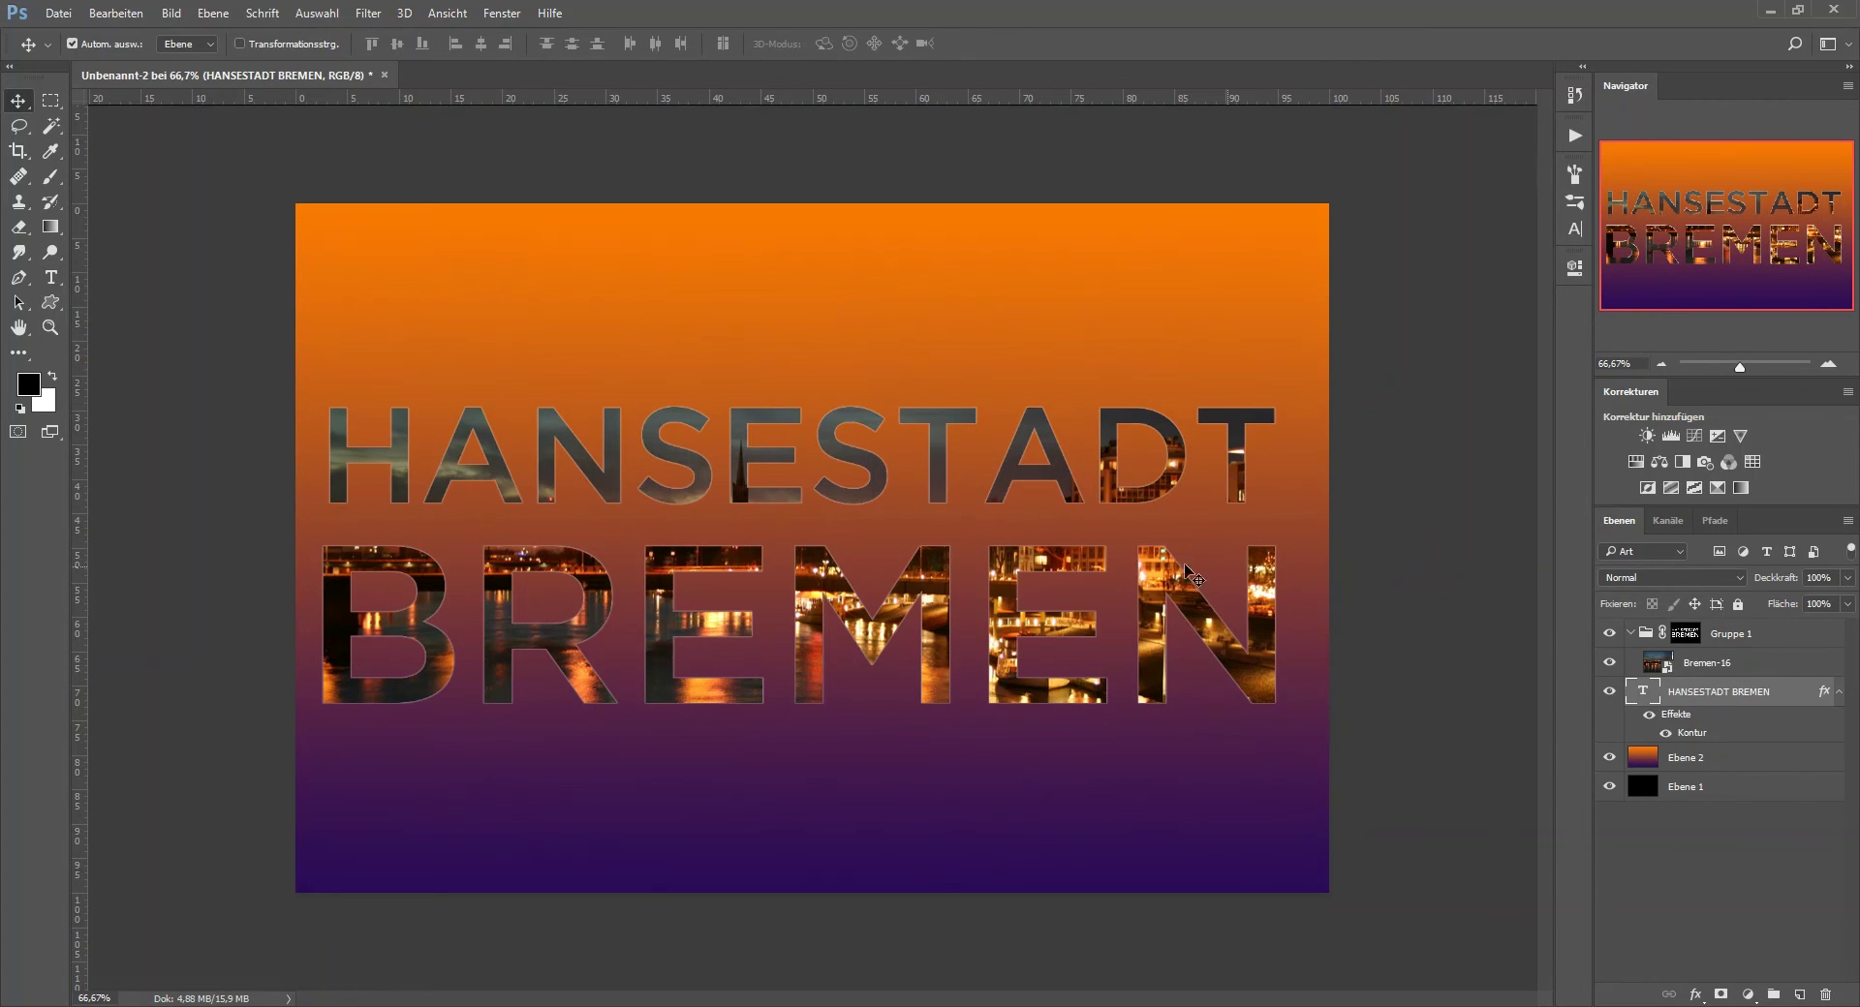
Duplicate Bremen-16 above Ebene 2, scale the copy to fill the canvas, fade it to 16%.
{"action": "left_click_drag", "start_coordinate": [1703, 670], "coordinate": [1802, 995]}
{"action": "left_click_drag", "start_coordinate": [1717, 667], "coordinate": [1713, 774]}
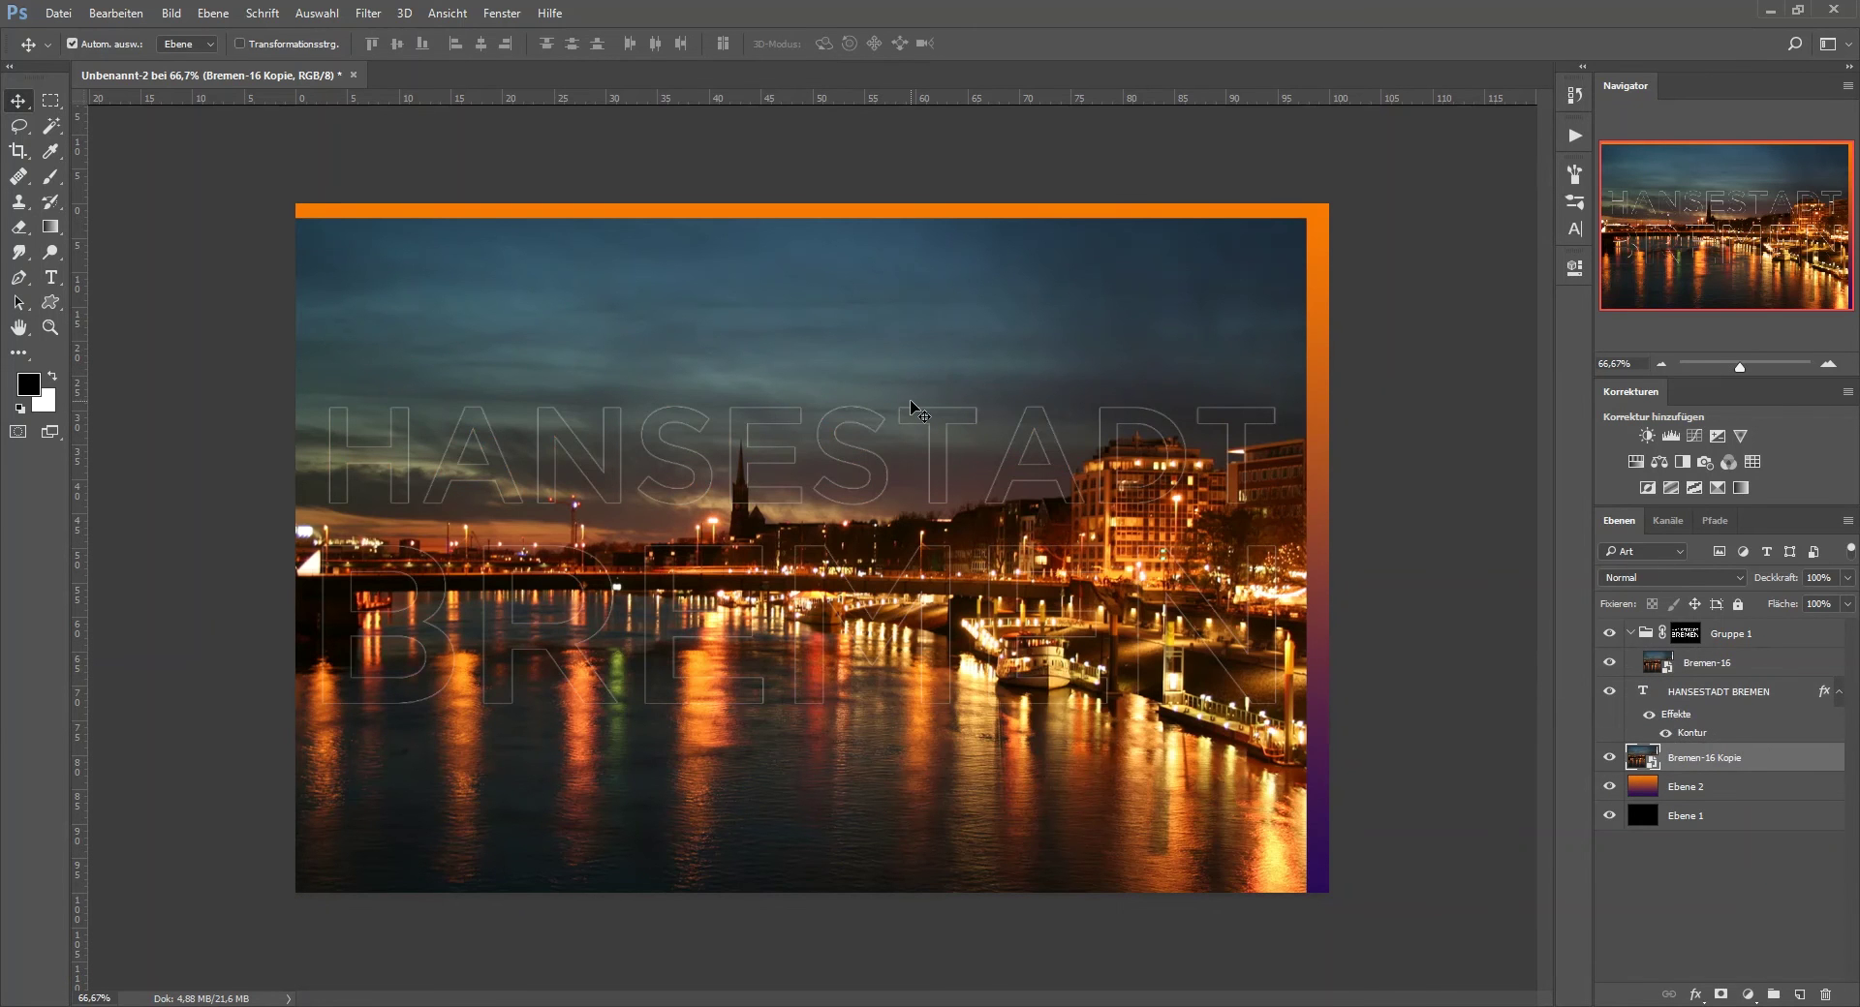
{"action": "key", "text": "ctrl+t"}
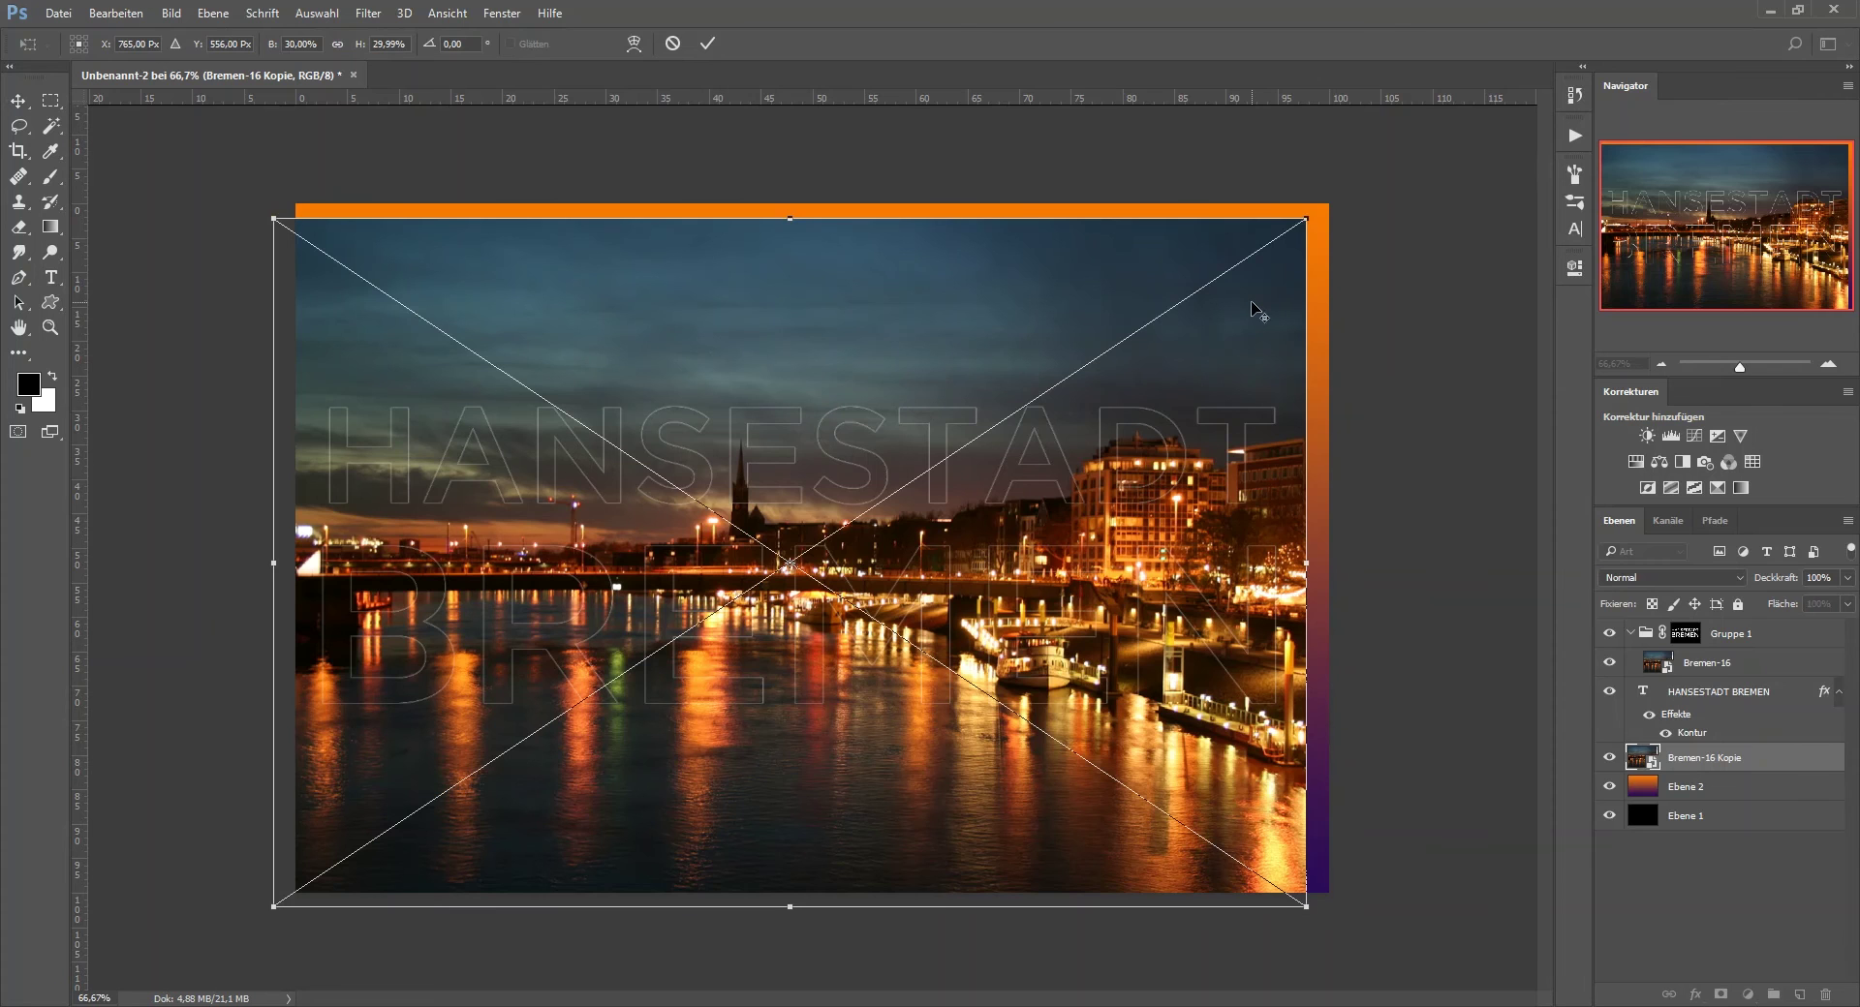
{"action": "left_click_drag", "start_coordinate": [1307, 218], "coordinate": [1555, 29]}
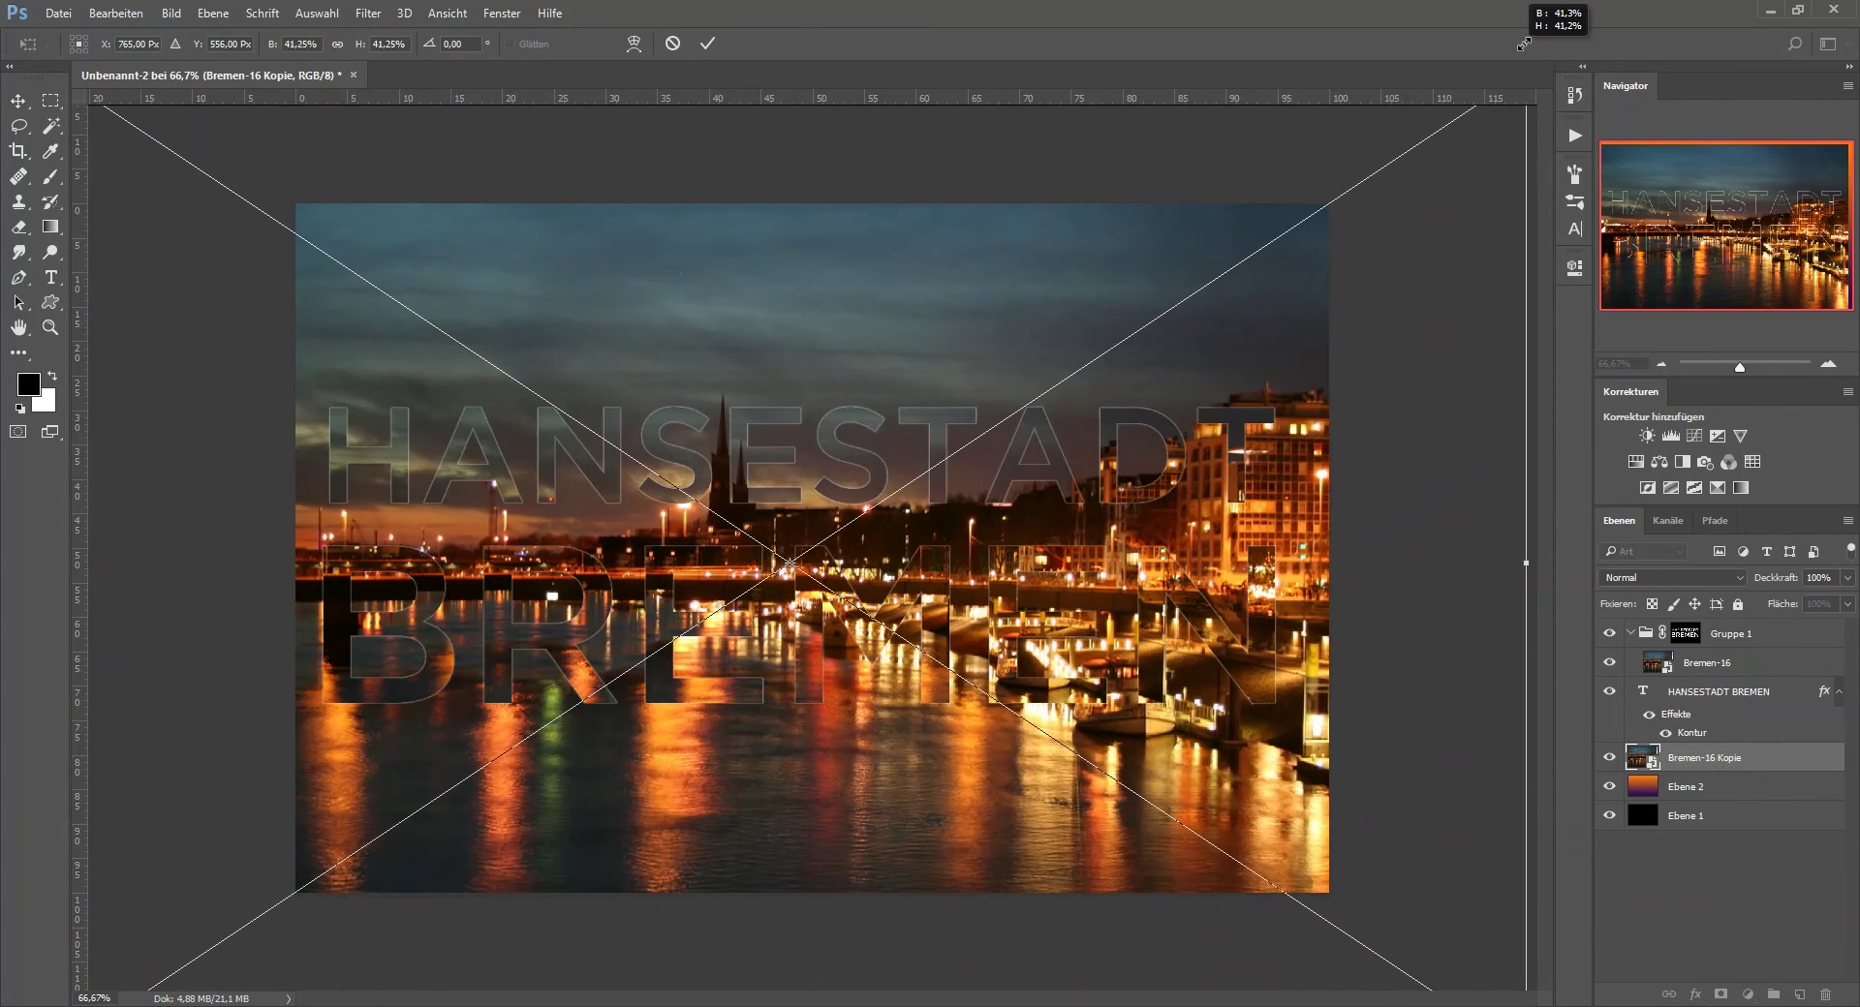
{"action": "left_click_drag", "start_coordinate": [887, 723], "coordinate": [881, 701]}
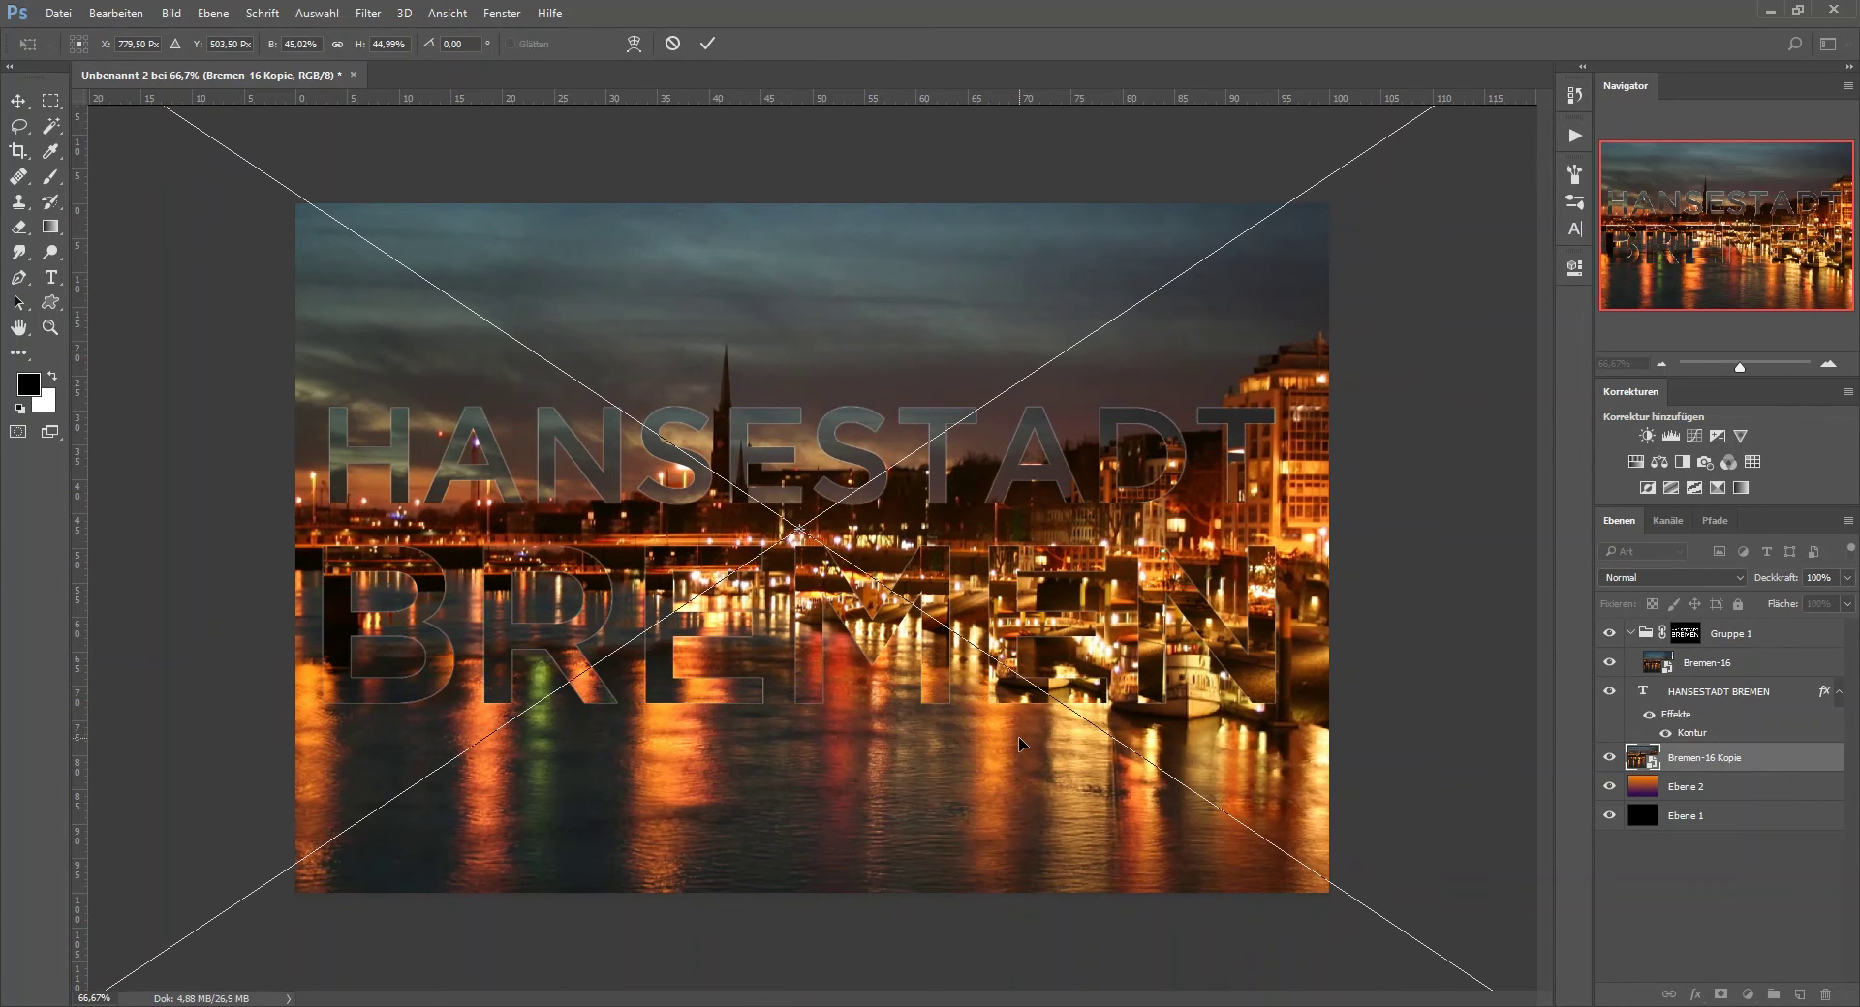
{"action": "key", "text": "Return"}
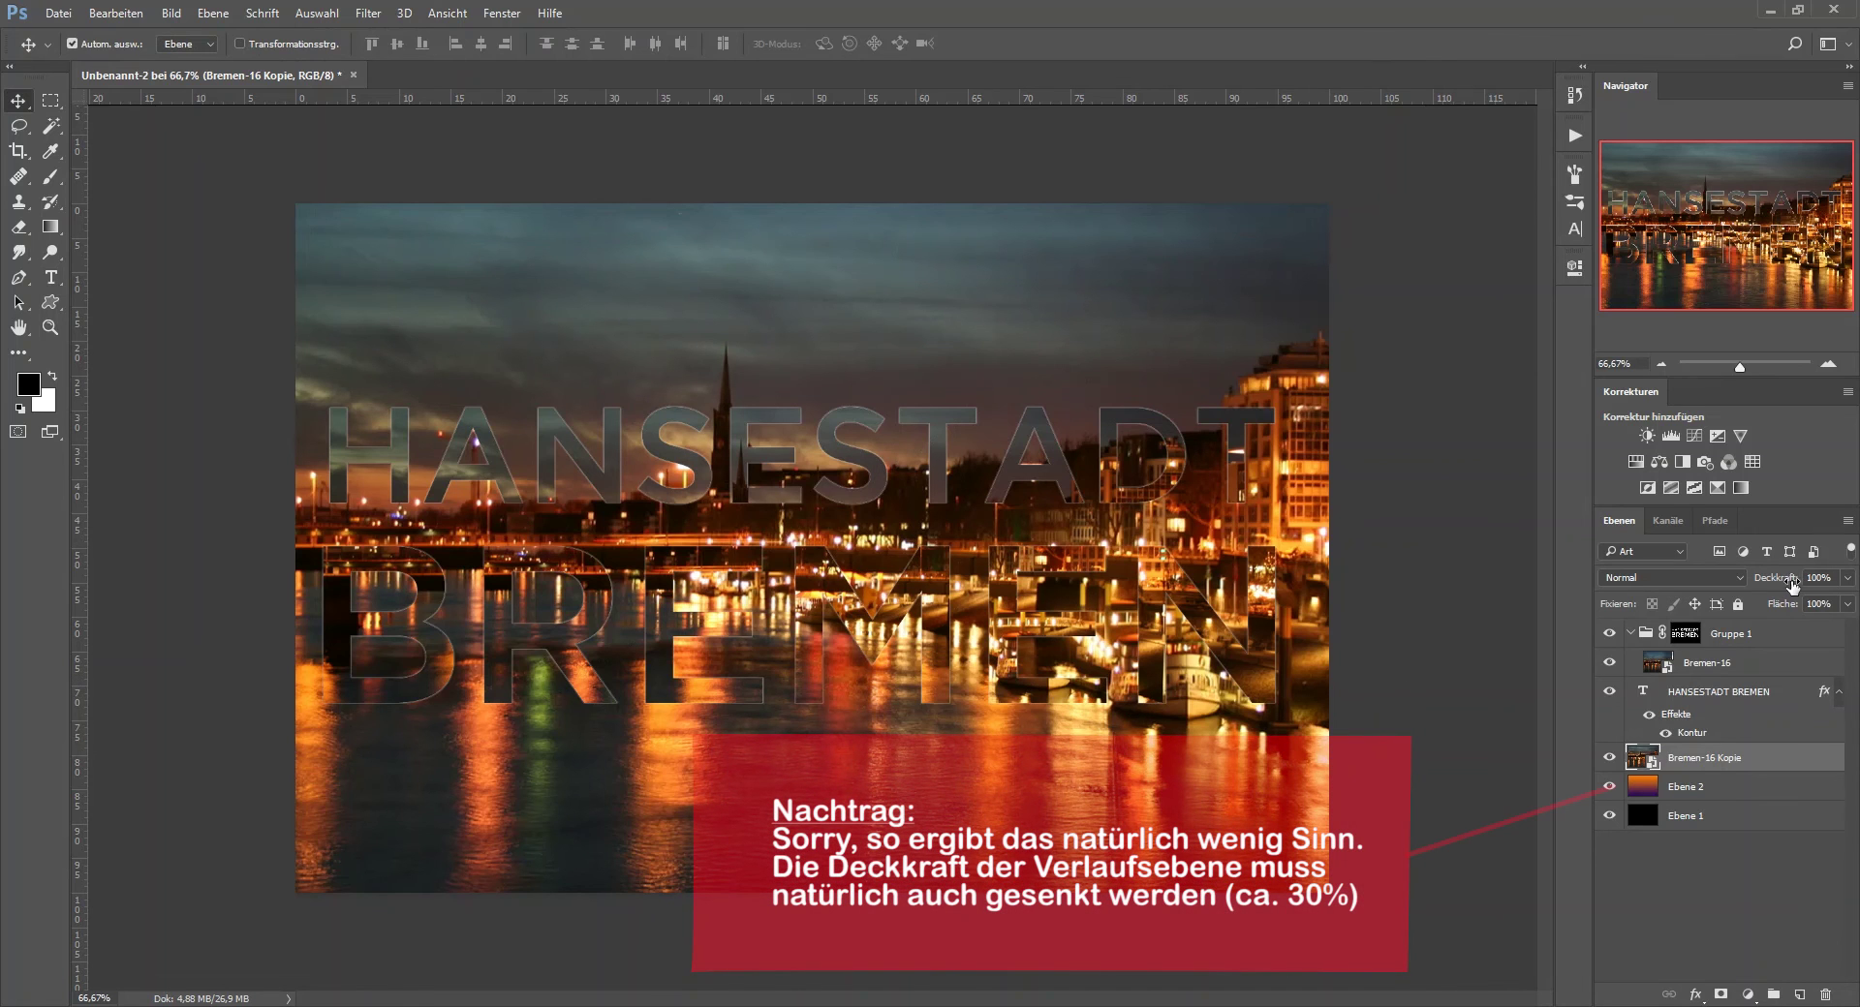
{"action": "left_click_drag", "start_coordinate": [1792, 585], "coordinate": [1705, 580]}
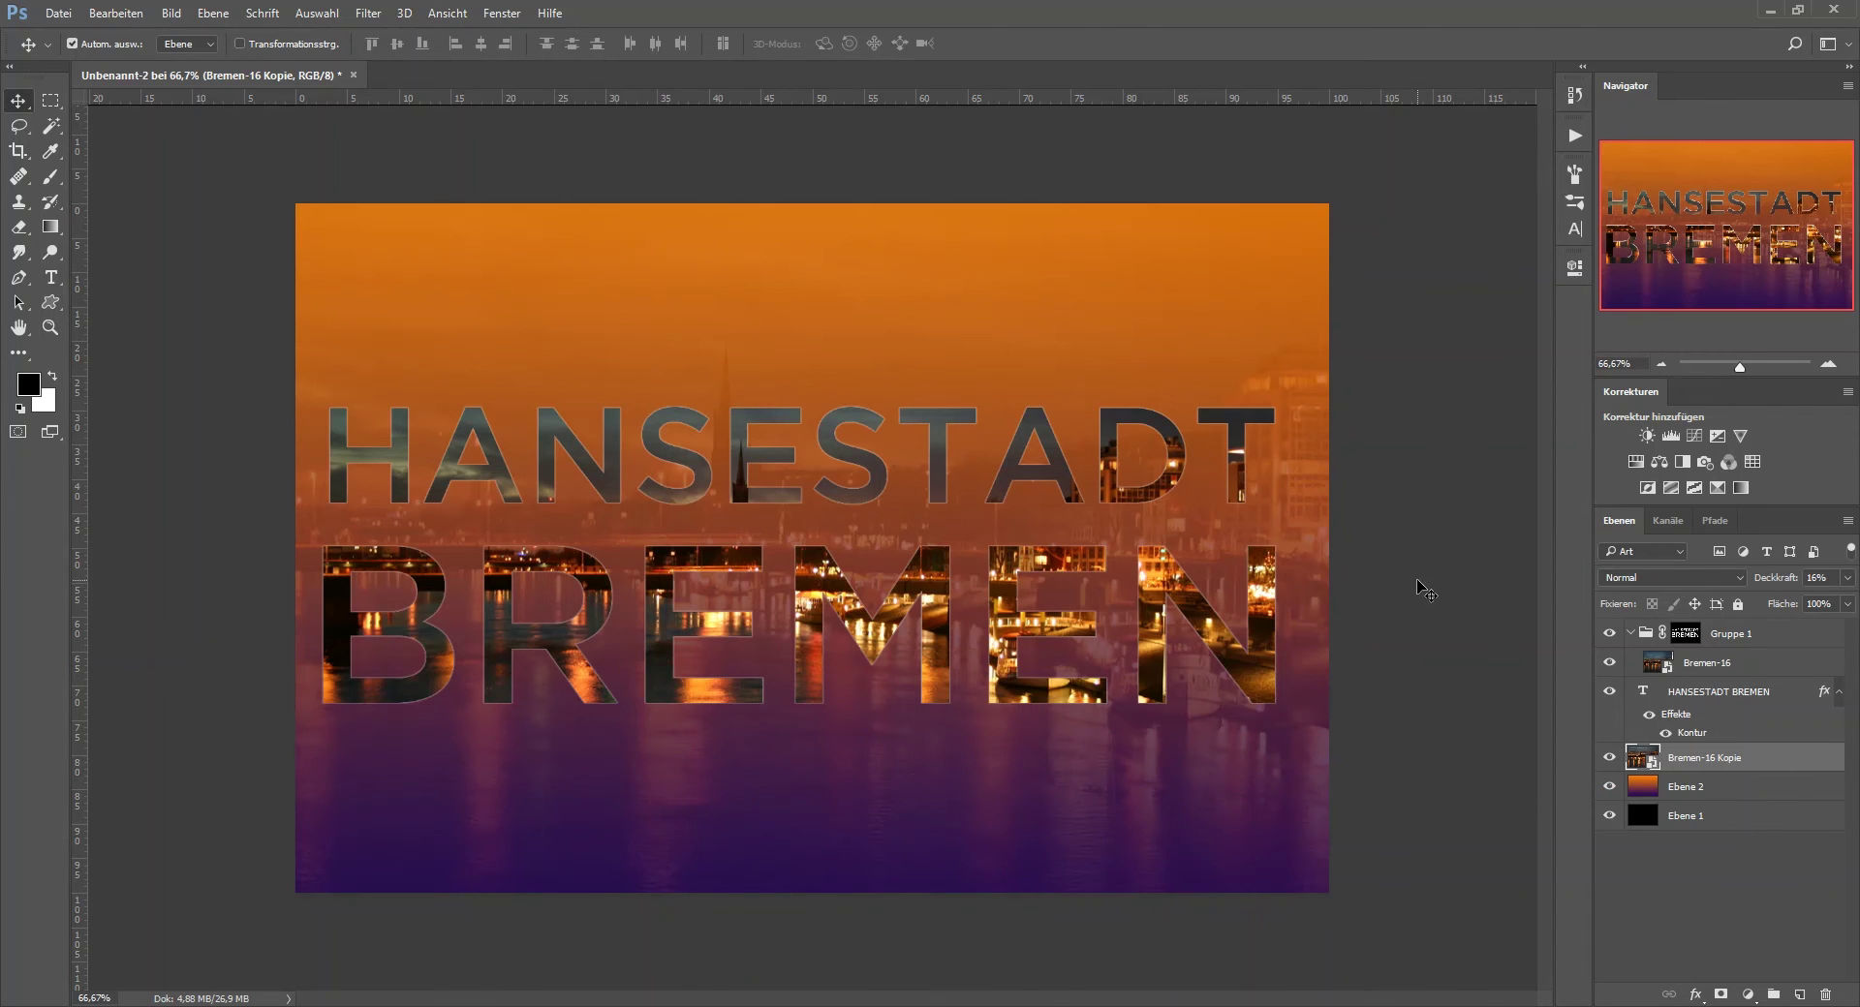
Add a Verlaufsumsetzung clipped to Bremen-16 Kopie in Multiplizieren mode at 51% opacity.
{"action": "left_click", "coordinate": [1747, 486]}
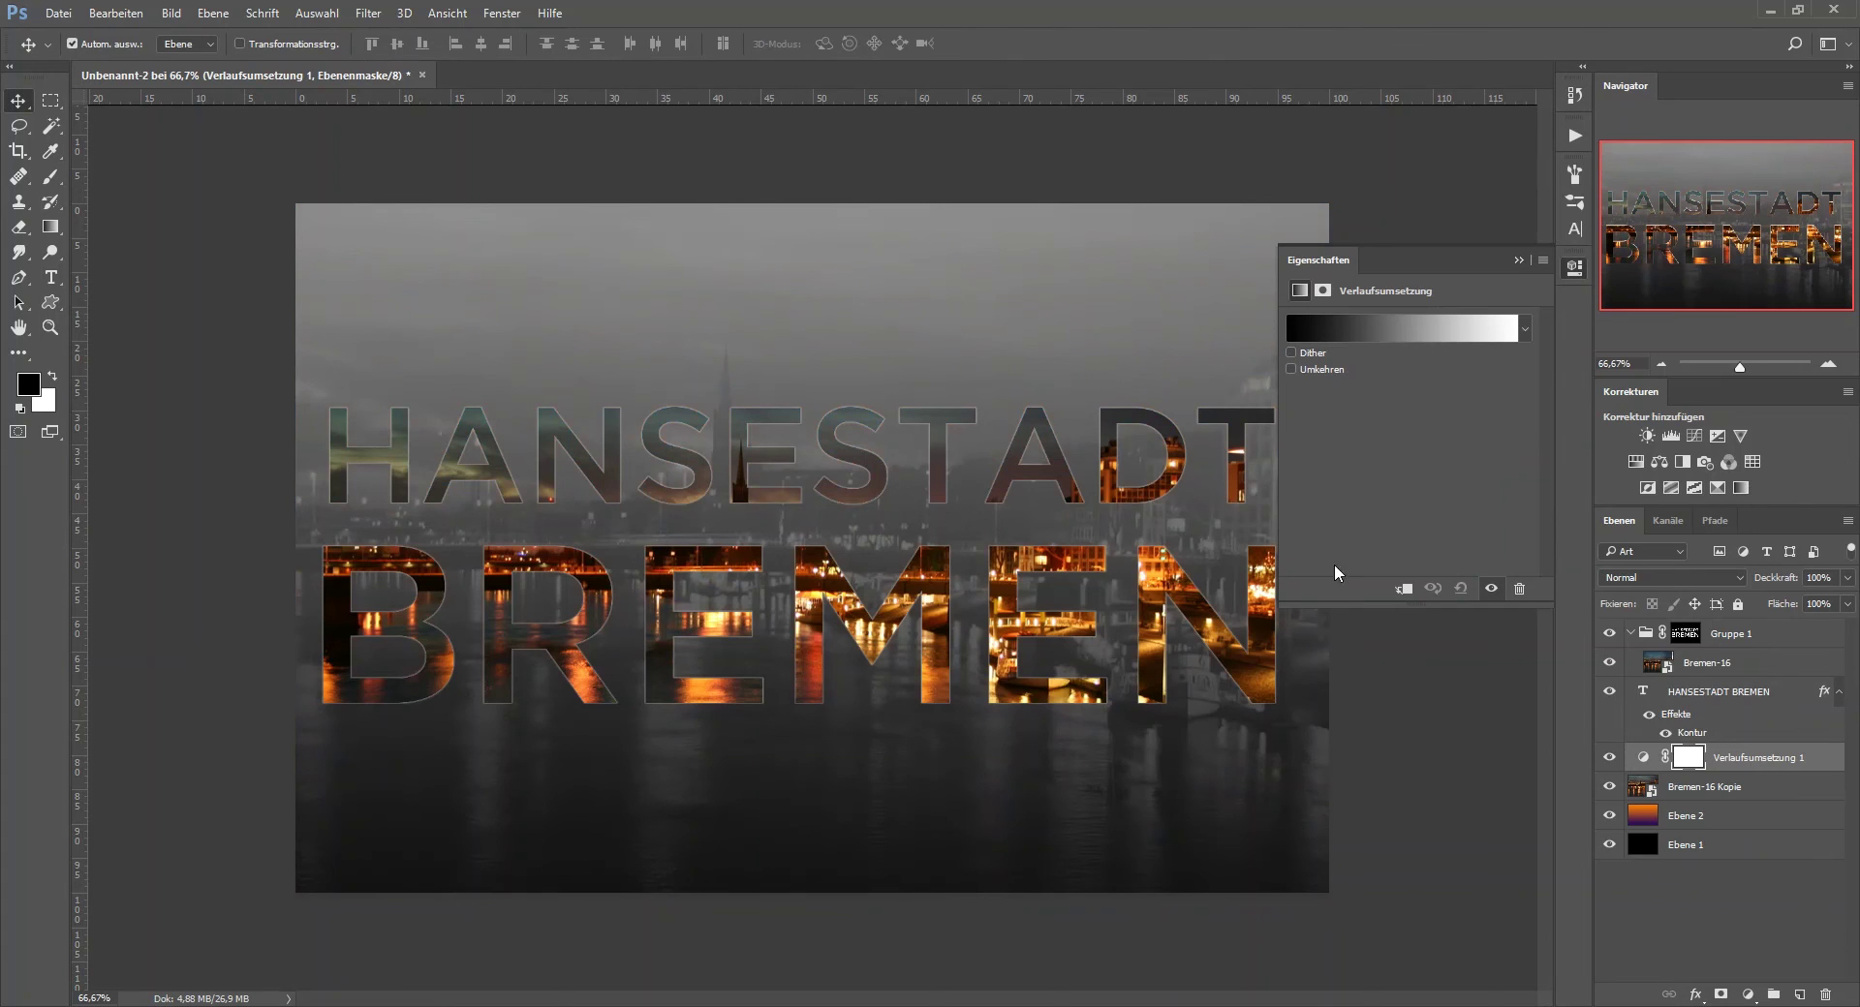
{"action": "left_click", "coordinate": [1402, 588]}
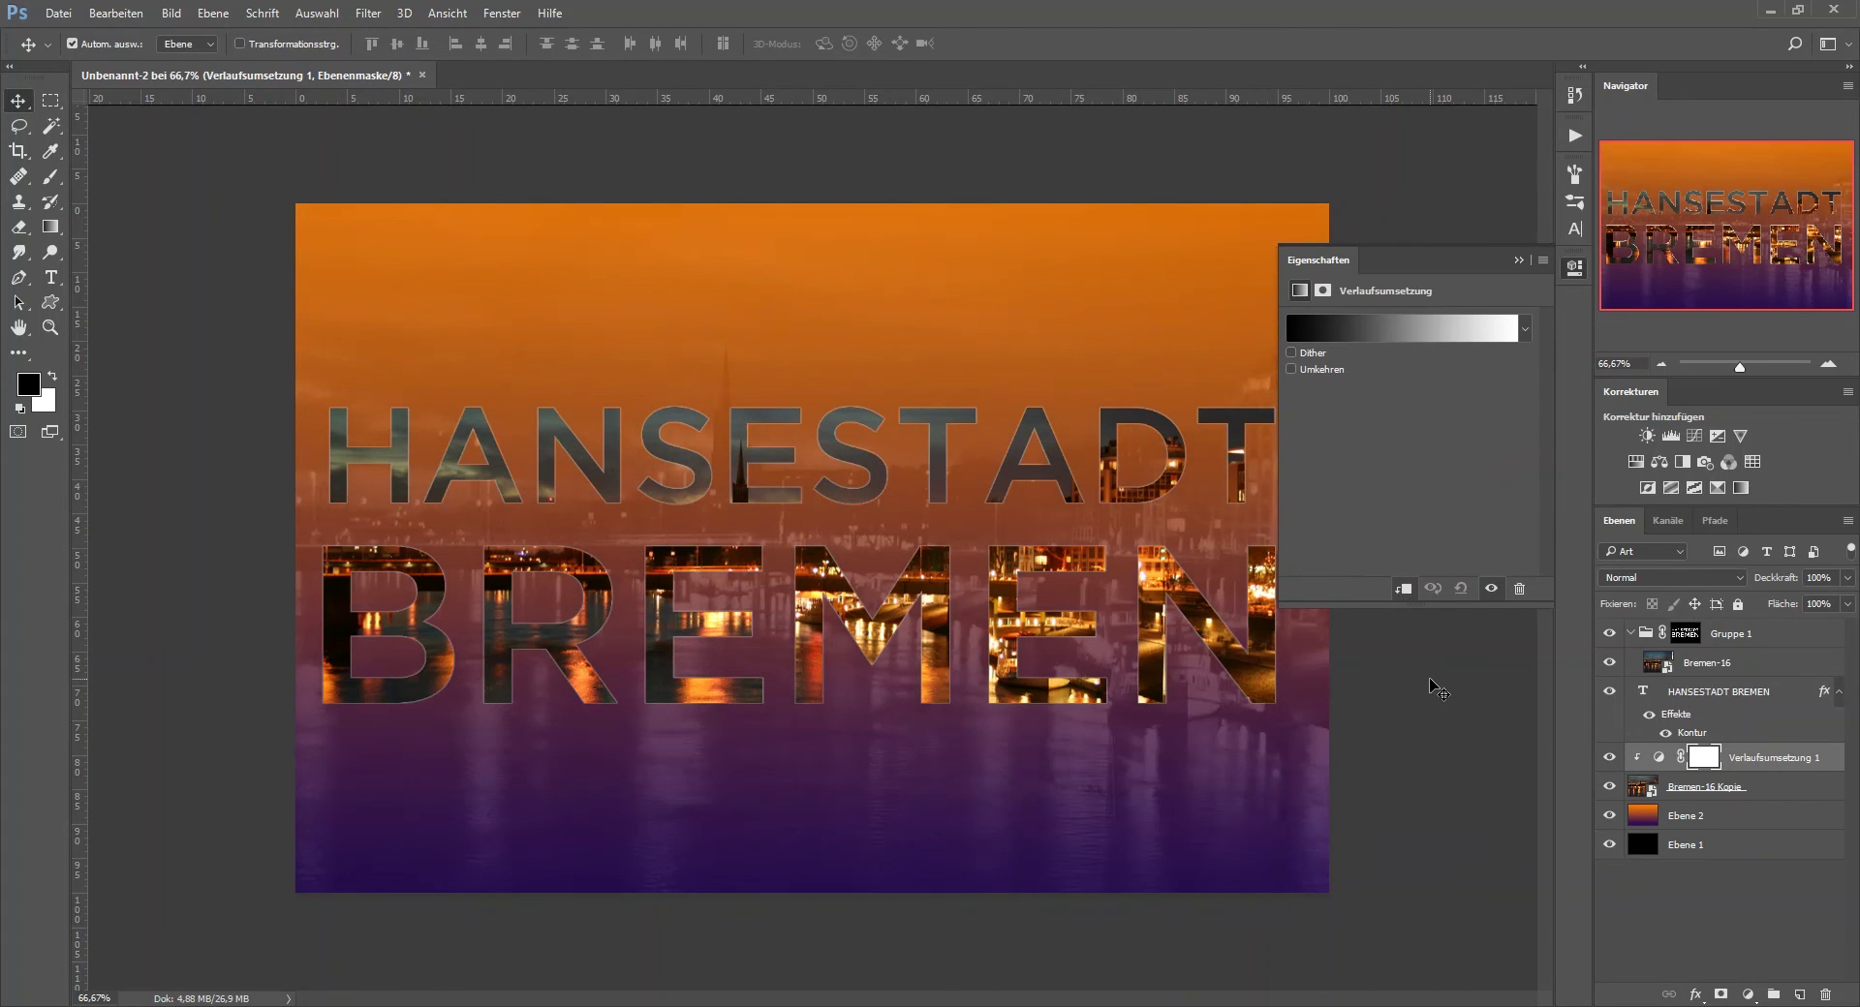
{"action": "left_click", "coordinate": [1525, 329]}
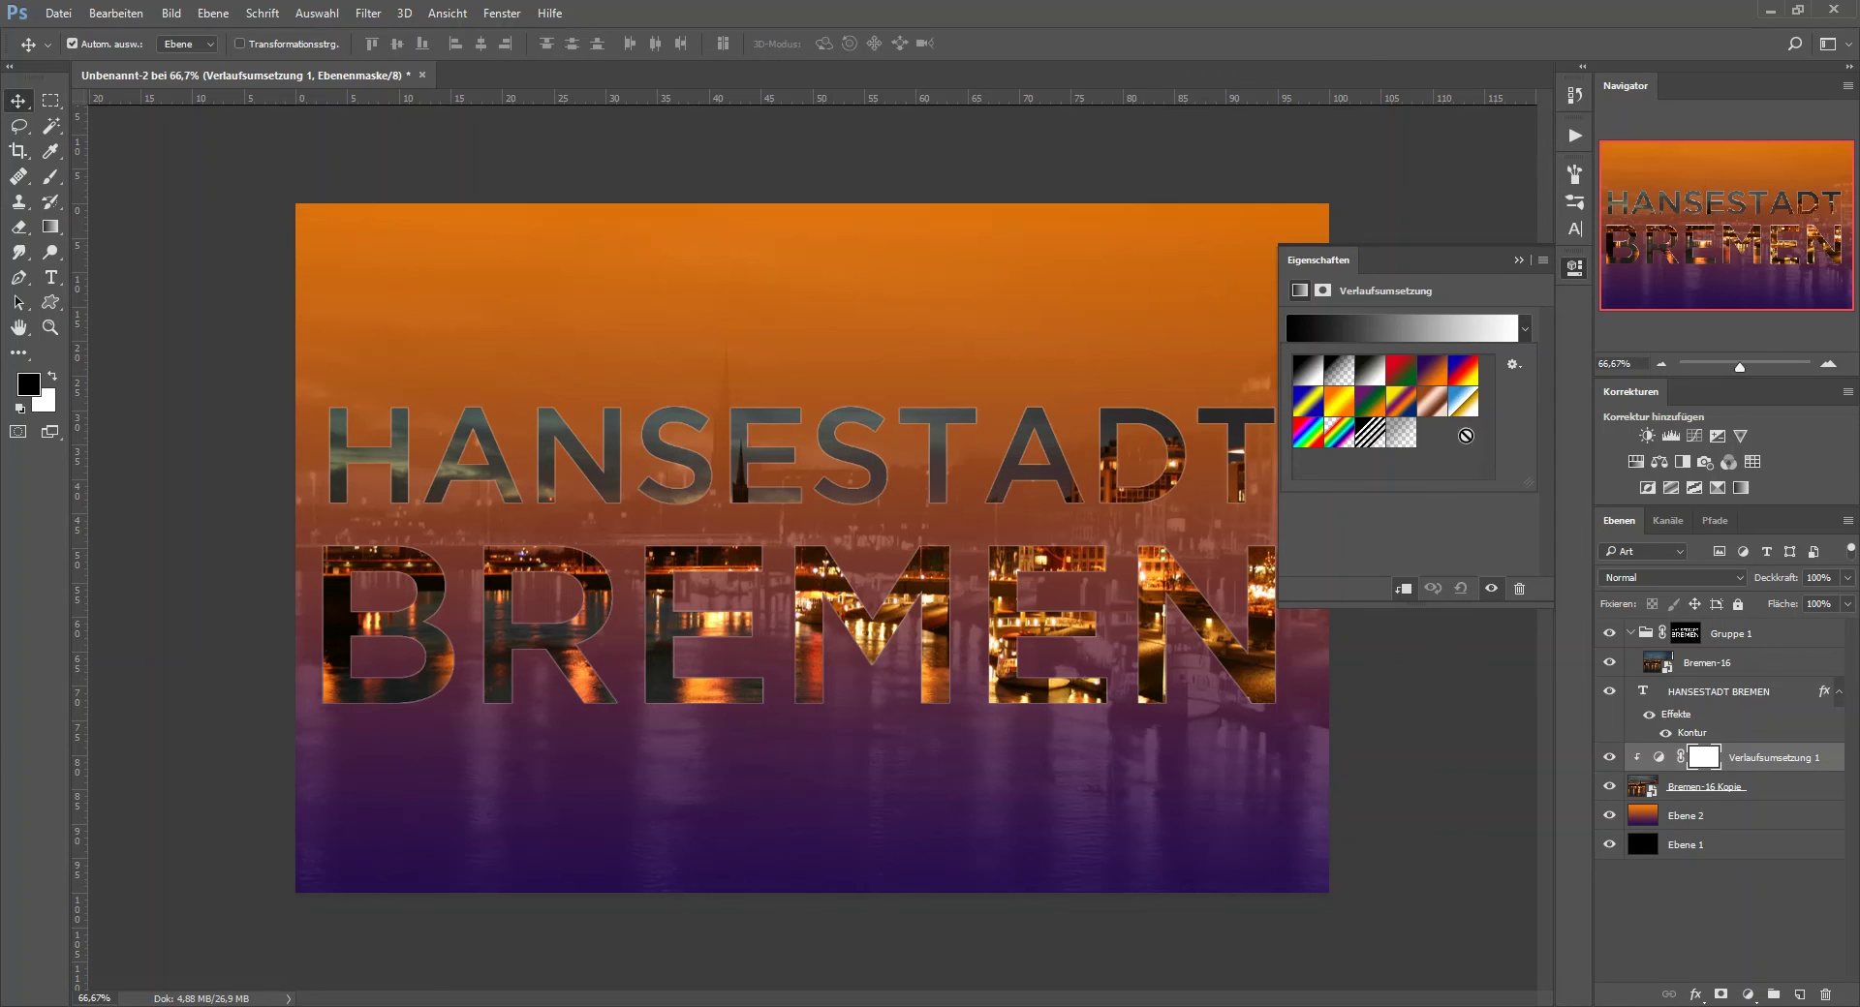
{"action": "left_click", "coordinate": [1466, 399]}
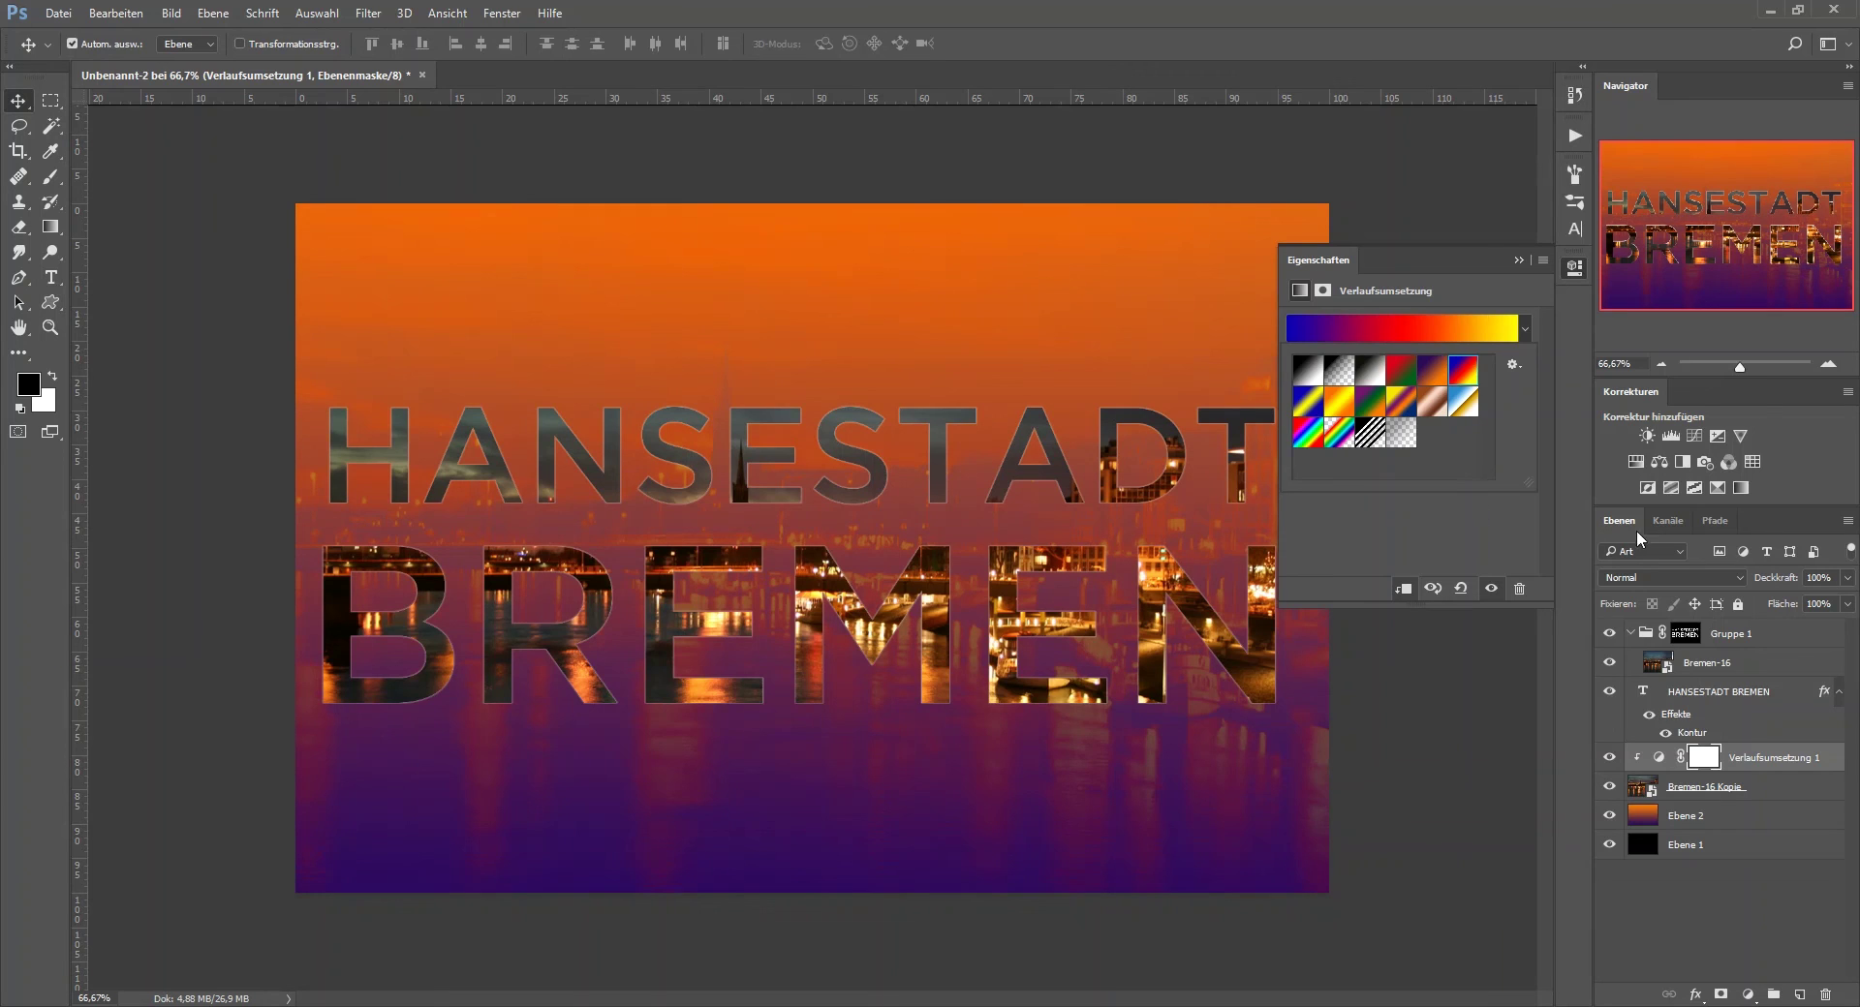
{"action": "left_click", "coordinate": [1635, 578]}
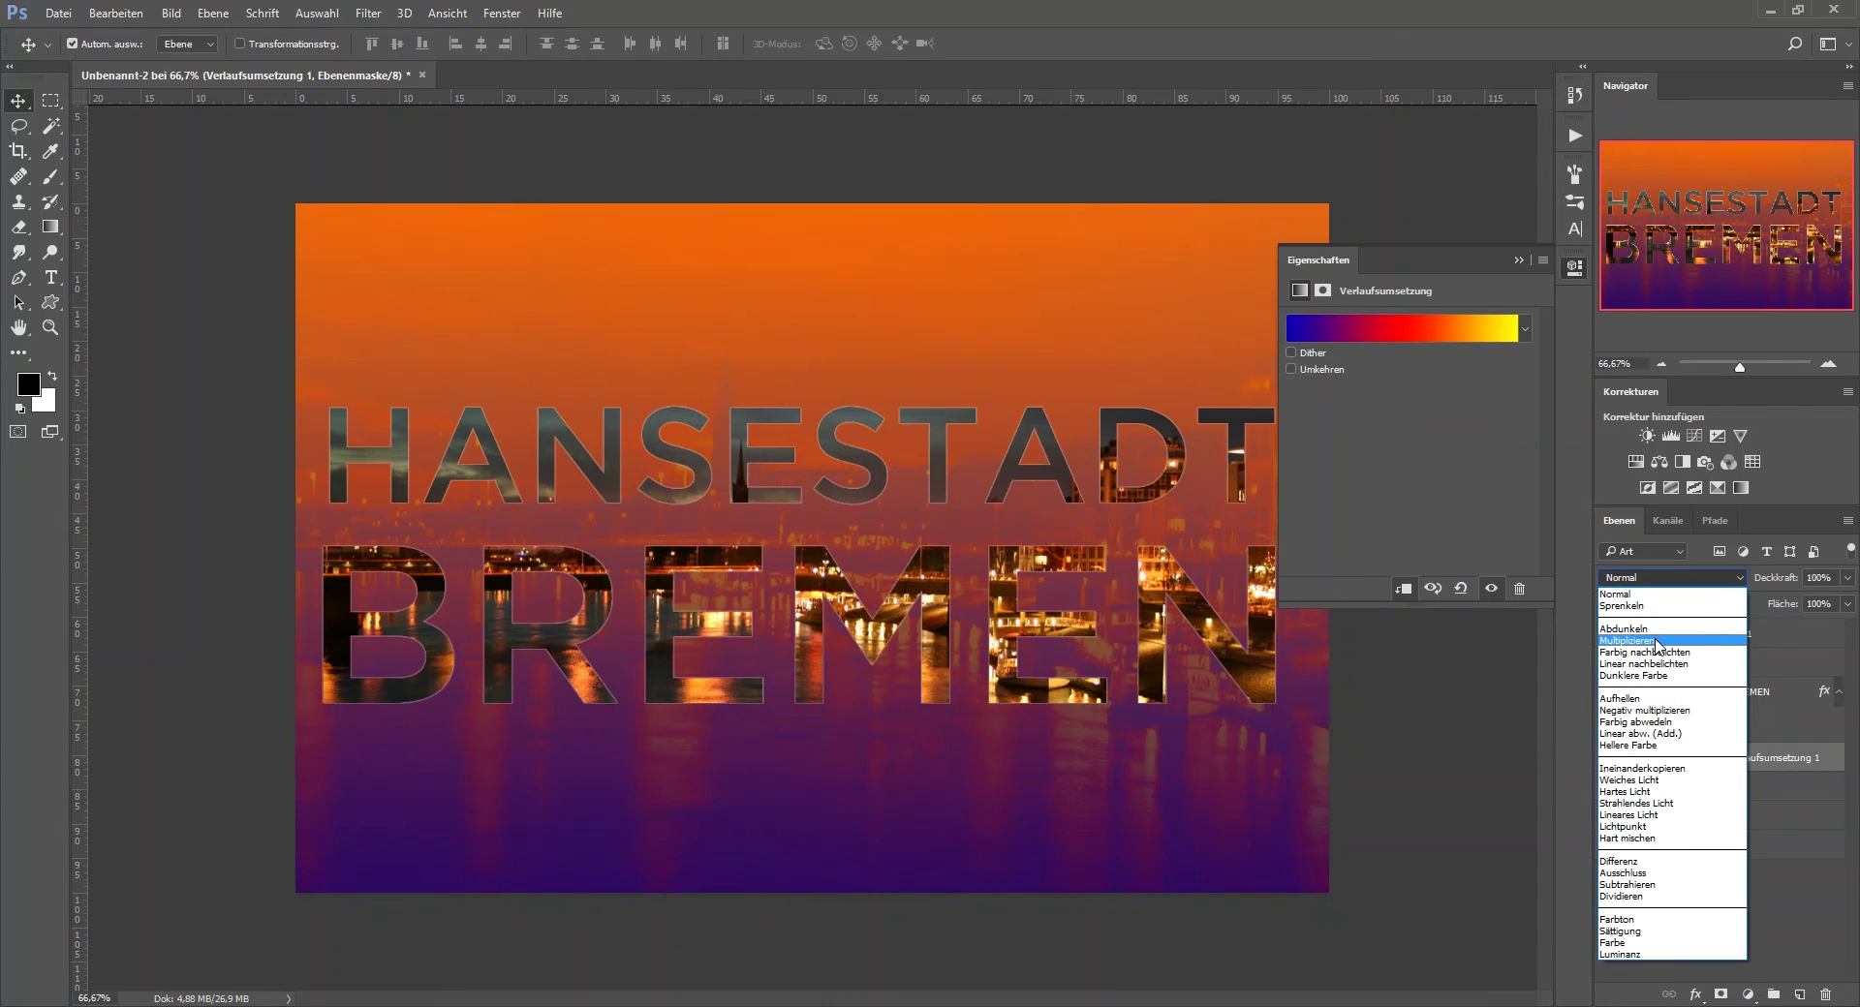
{"action": "left_click", "coordinate": [1651, 640]}
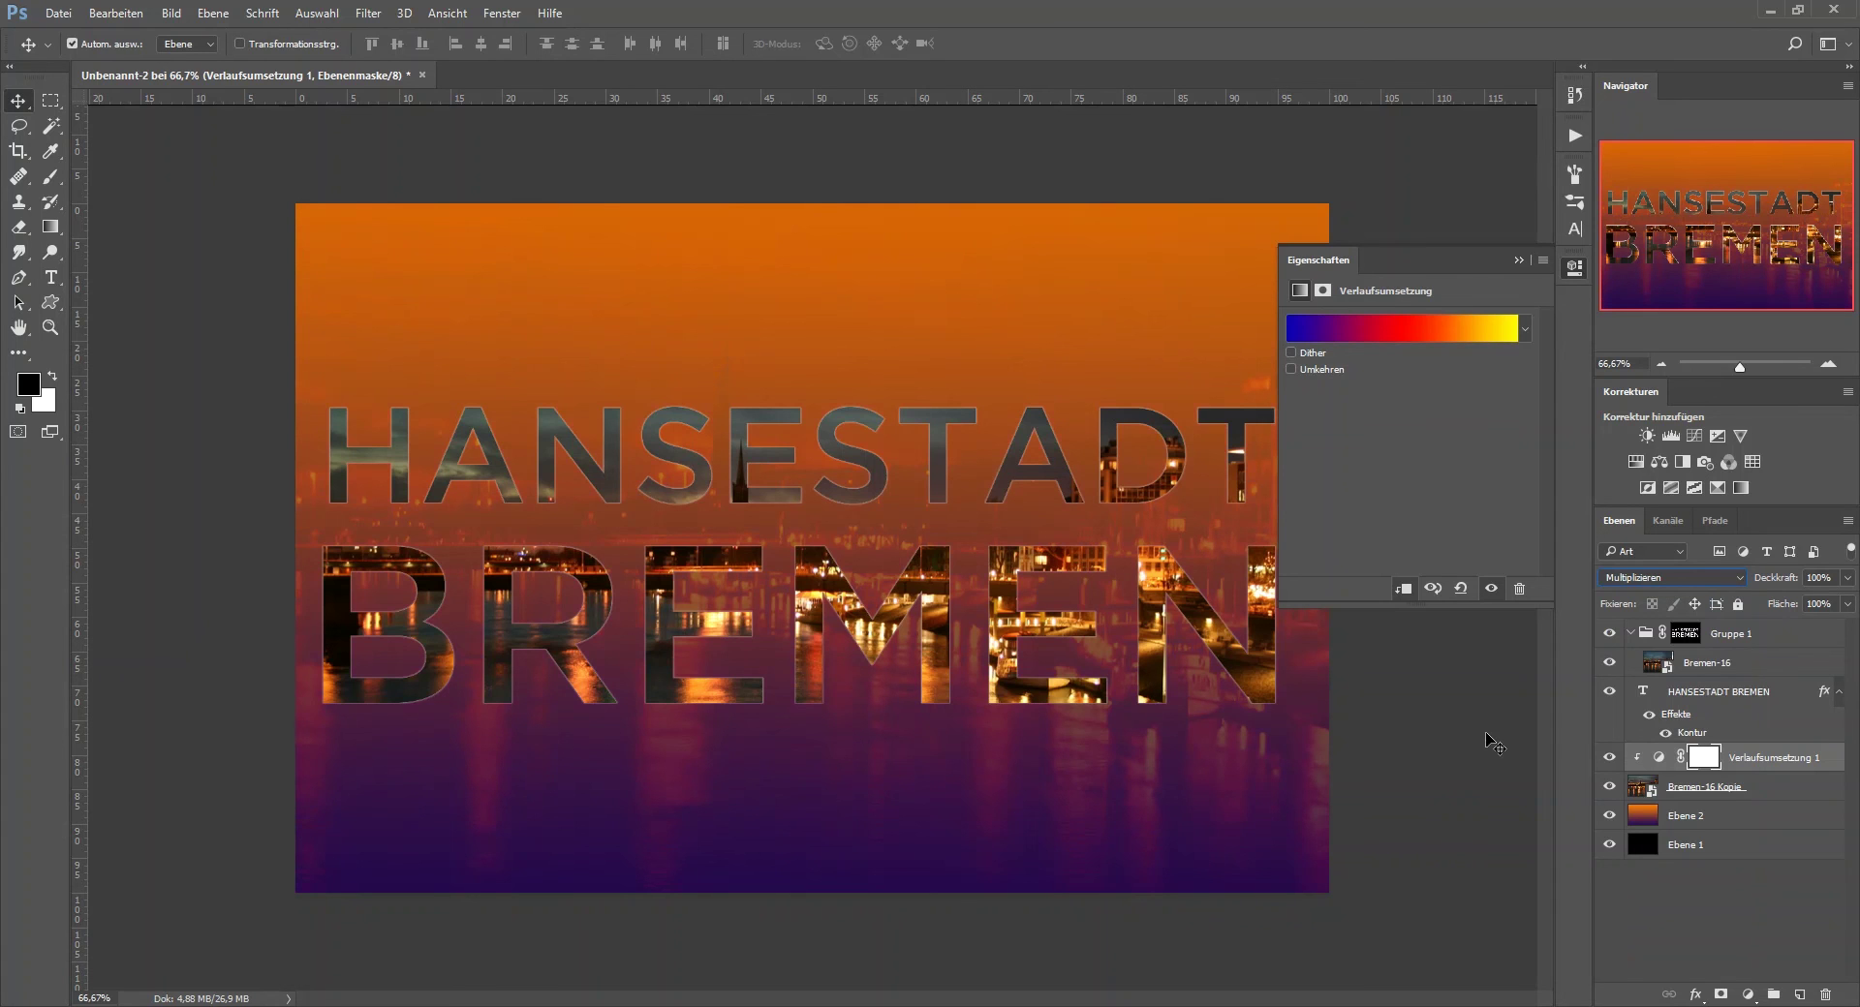
{"action": "left_click_drag", "start_coordinate": [1785, 581], "coordinate": [1738, 582]}
Switch the gradient map preset to purple-green-orange after comparing it with blue-red-yellow.
{"action": "left_click", "coordinate": [1526, 329]}
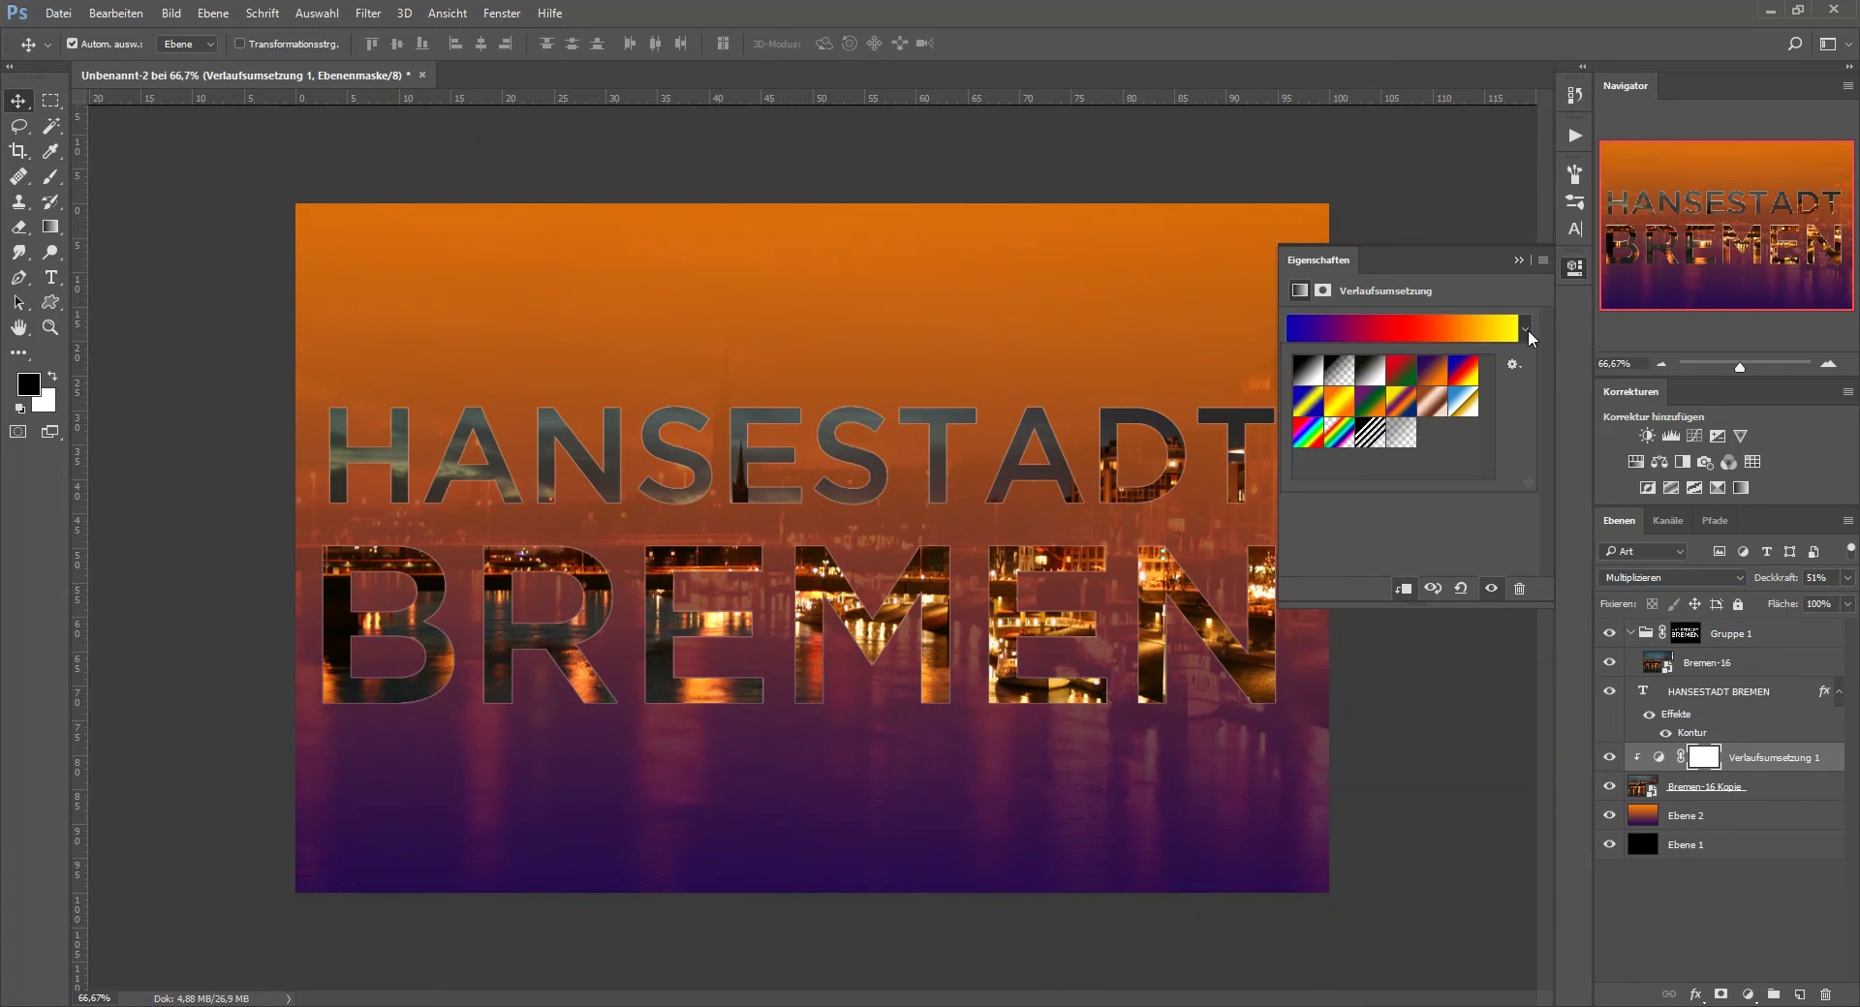
{"action": "left_click", "coordinate": [1391, 395]}
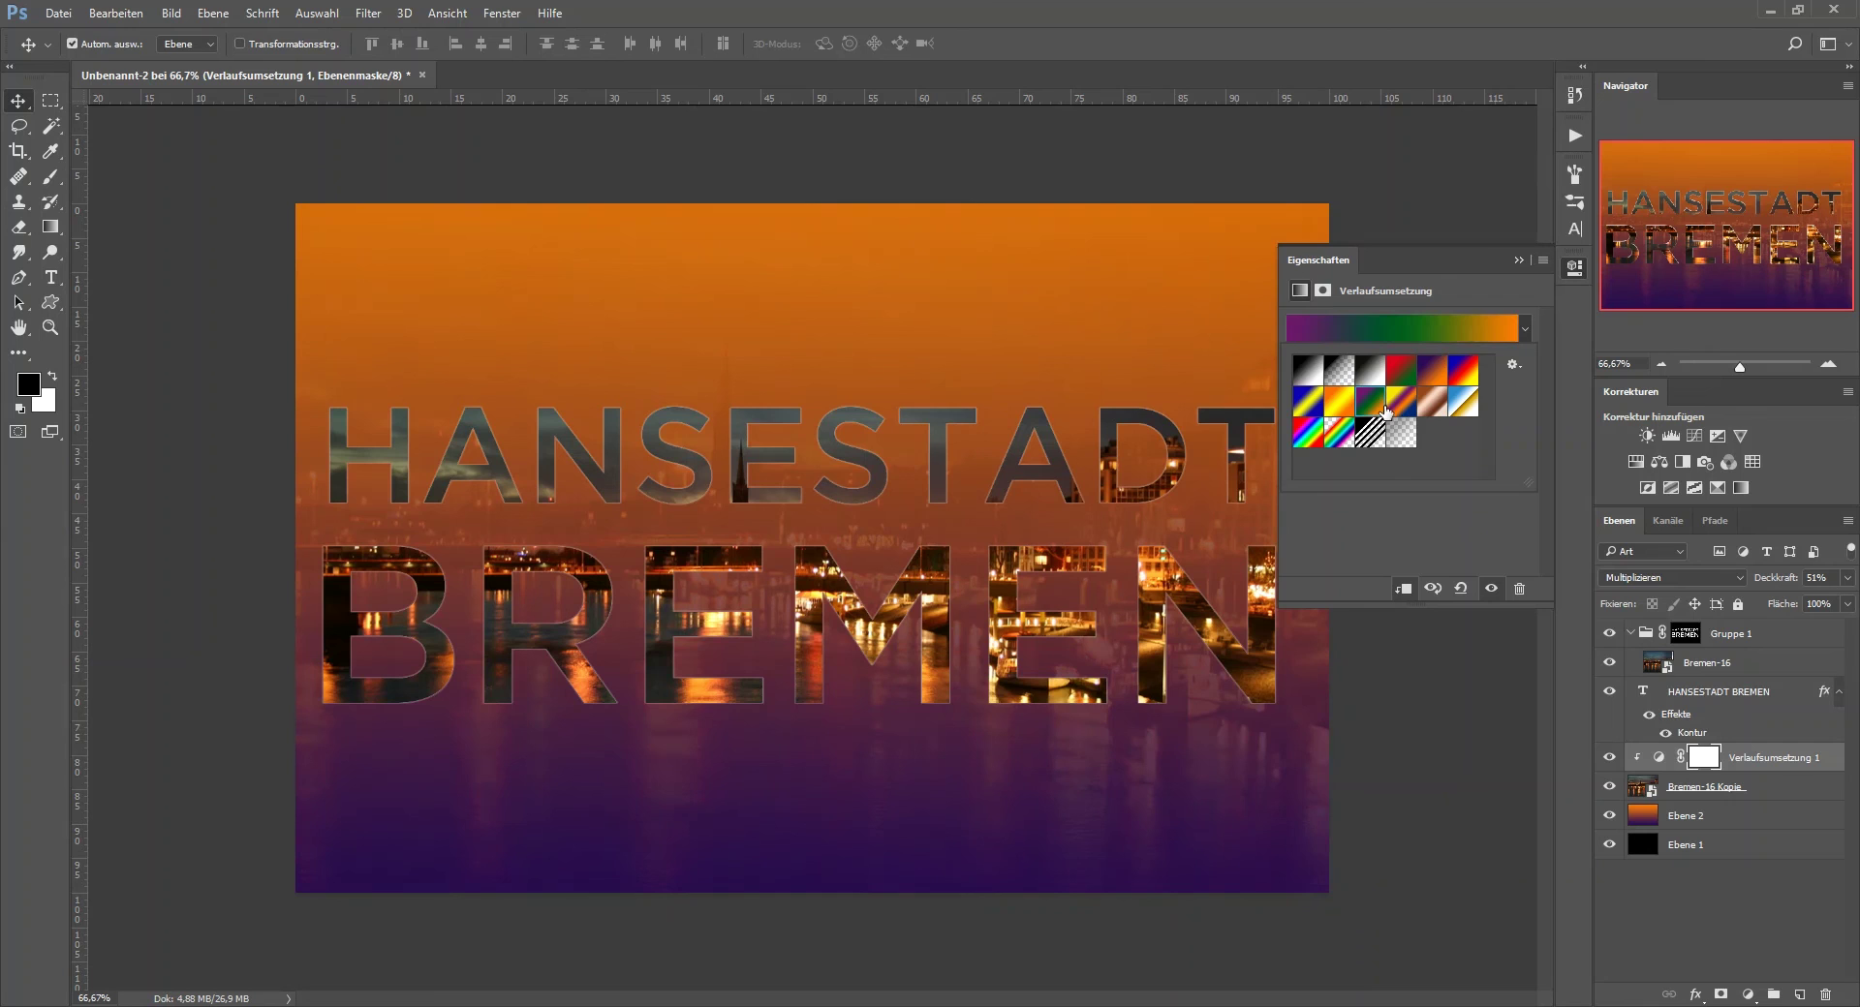
{"action": "left_click", "coordinate": [1465, 380]}
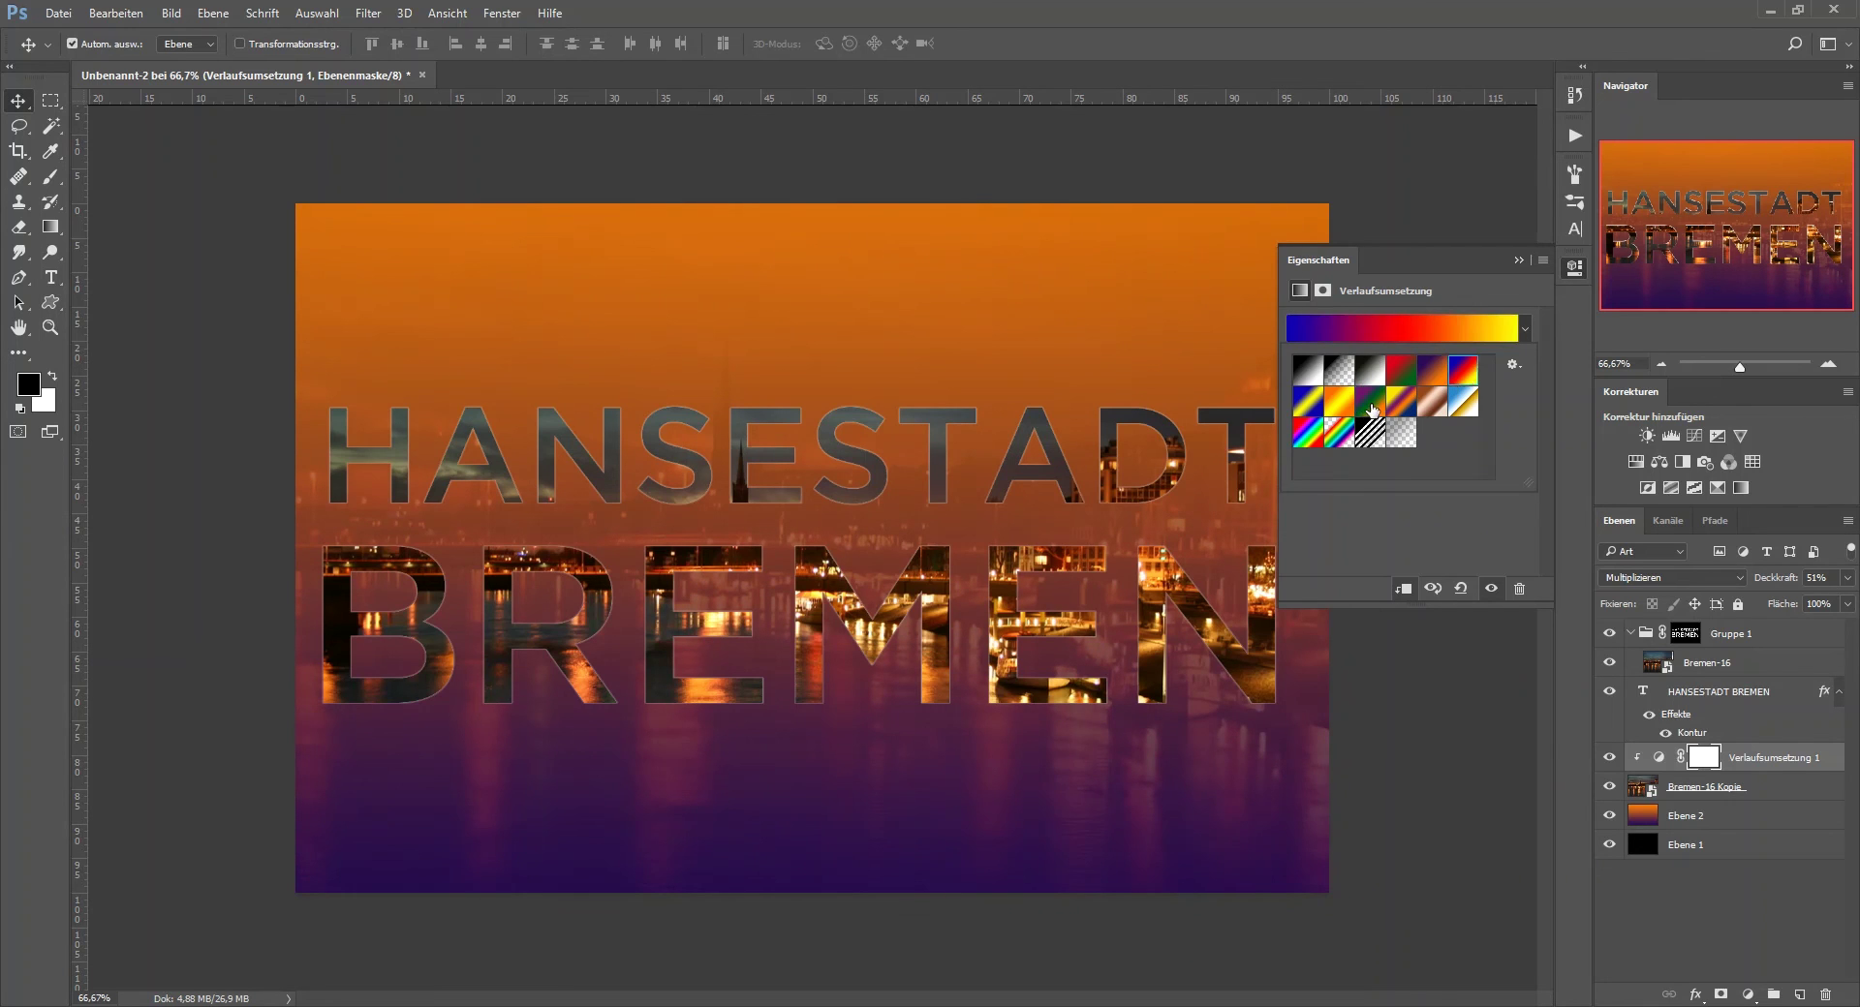
{"action": "left_click", "coordinate": [1370, 413]}
{"action": "left_click", "coordinate": [1515, 260]}
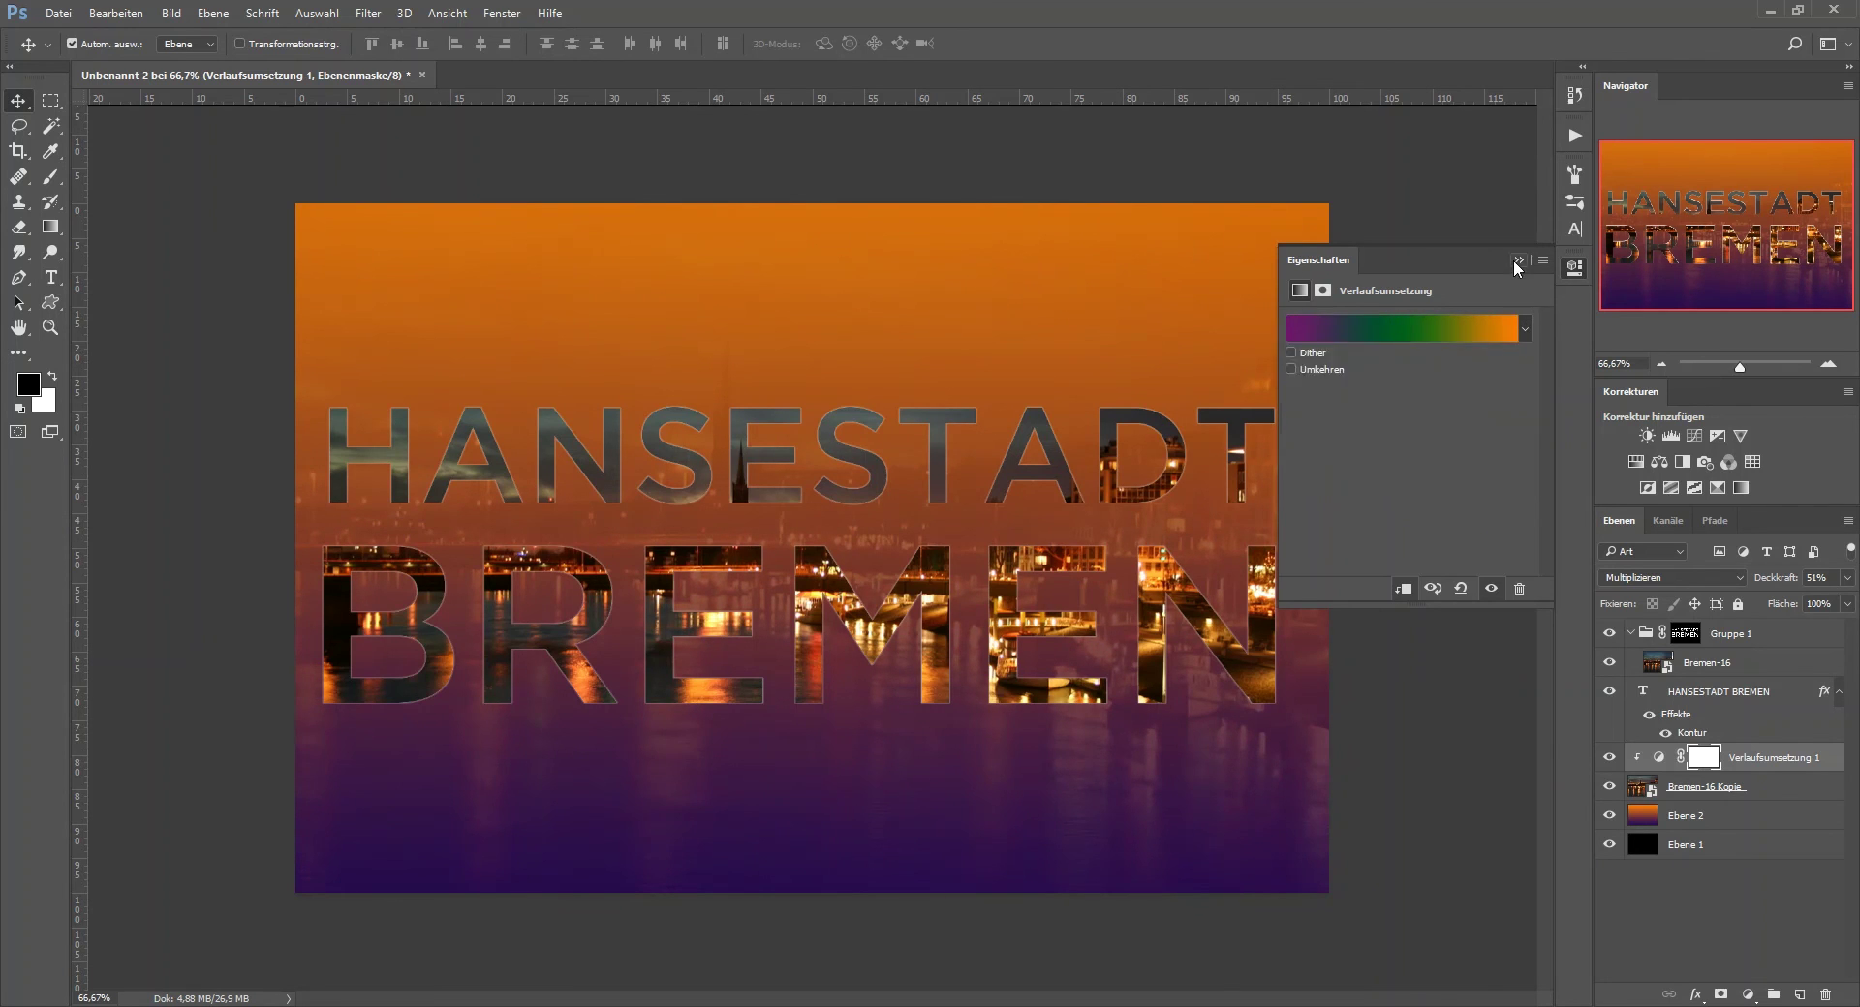
{"action": "left_click", "coordinate": [1767, 786]}
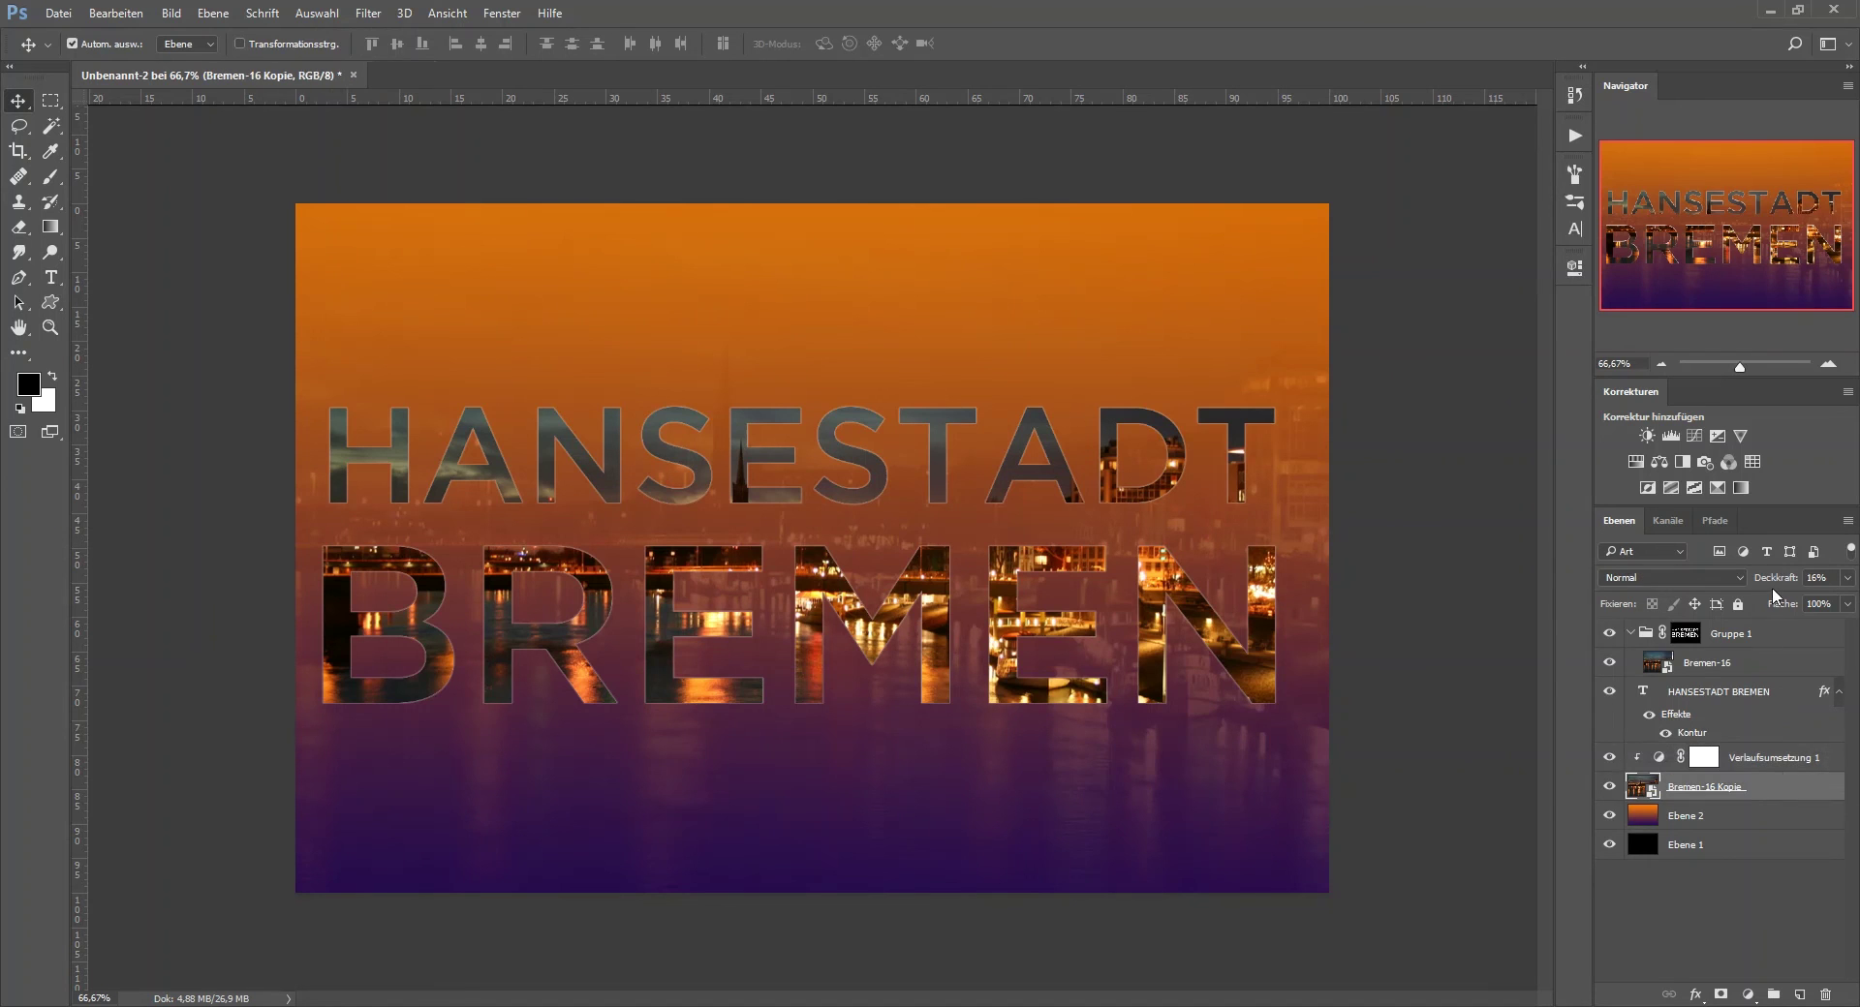
Set the Bremen-16 Kopie background photo's opacity to about 54%.
{"action": "mouse_move", "coordinate": [1767, 583]}
{"action": "left_mouse_down"}
{"action": "mouse_move", "coordinate": [1854, 579]}
{"action": "mouse_move", "coordinate": [1755, 579]}
{"action": "left_mouse_up"}
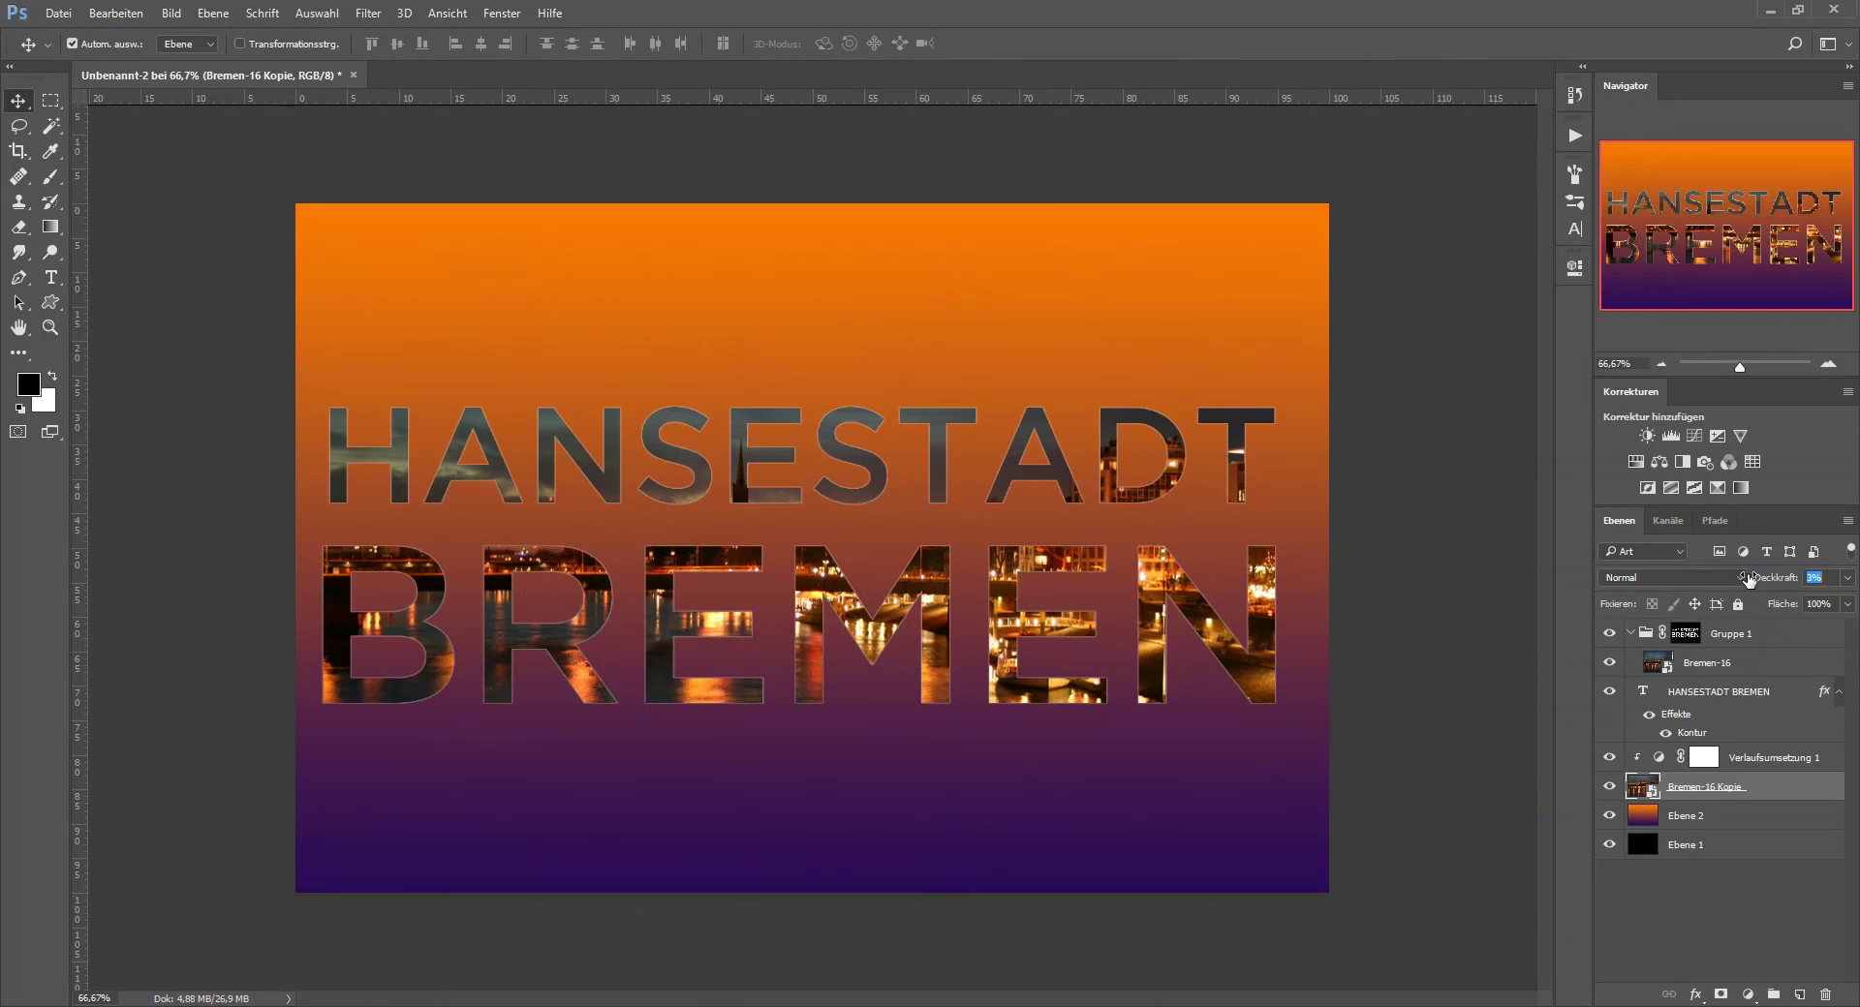
{"action": "left_click_drag", "start_coordinate": [1755, 578], "coordinate": [1785, 578]}
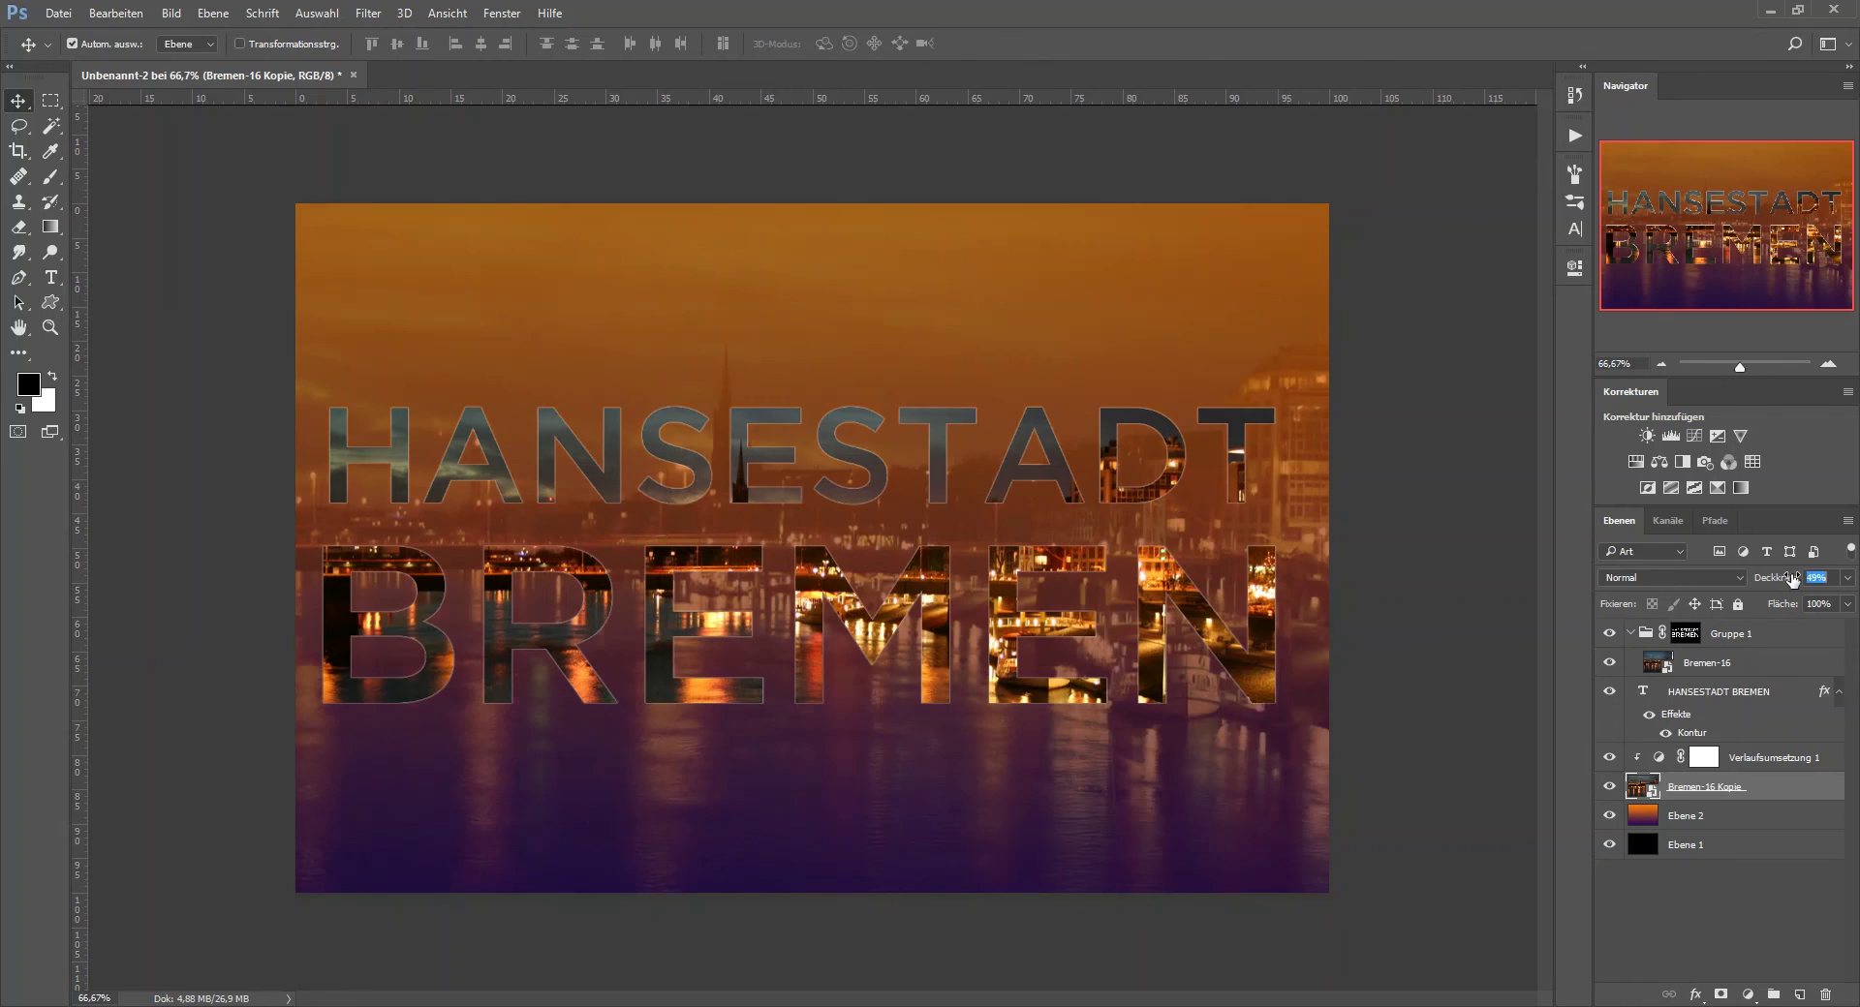
{"action": "mouse_move", "coordinate": [1785, 578]}
{"action": "left_mouse_down"}
{"action": "mouse_move", "coordinate": [1806, 580]}
{"action": "mouse_move", "coordinate": [1788, 580]}
{"action": "left_mouse_up"}
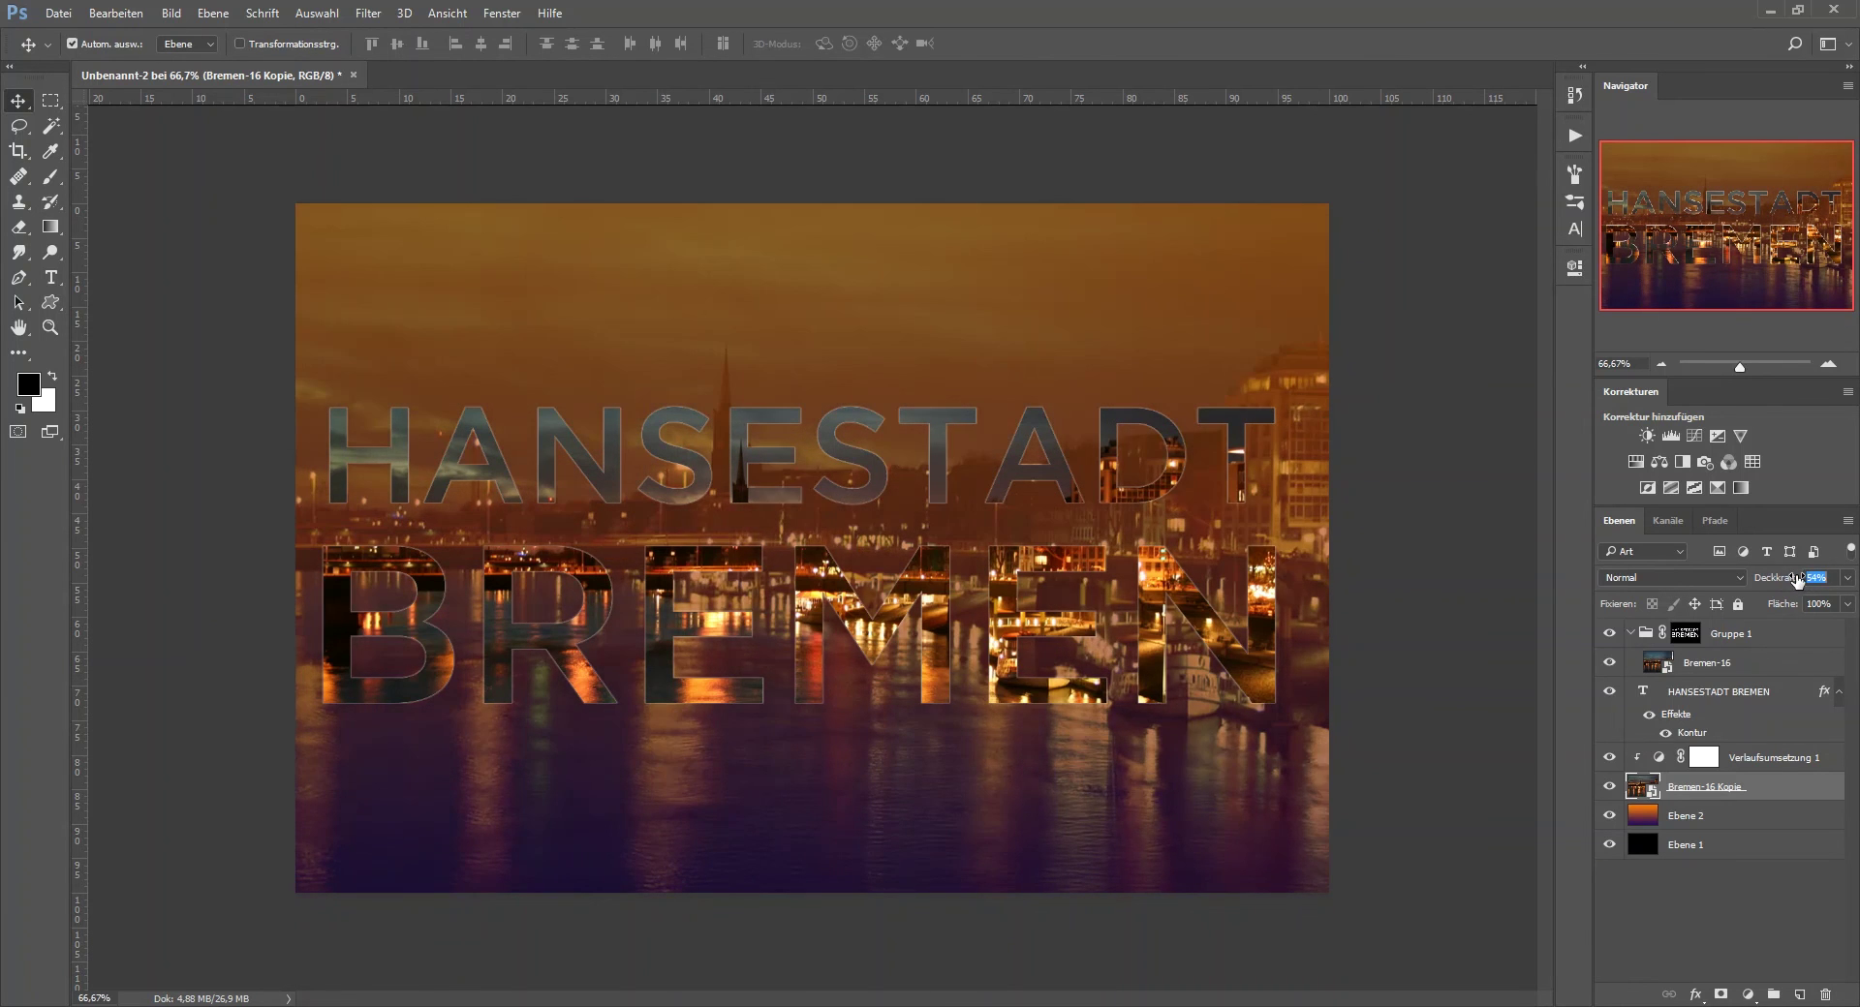